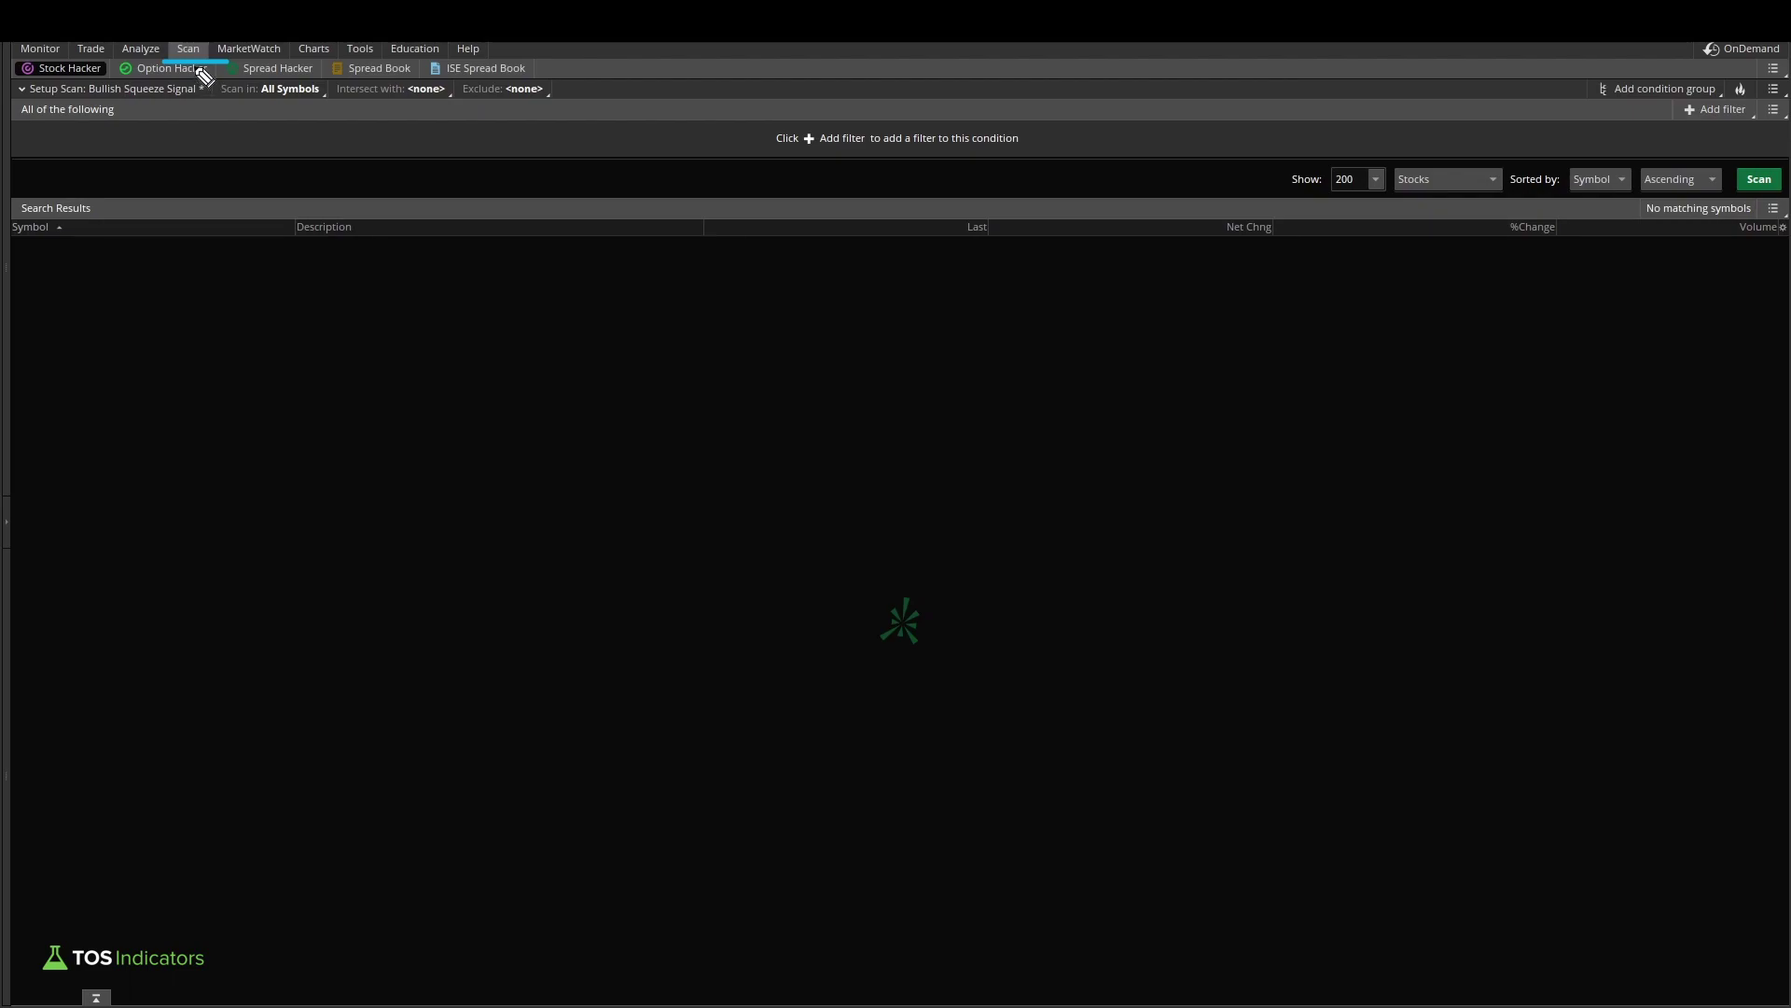
Annotate the screen with an arrow and a circled 'DB' note, then clear the markup.
mouse_move(202, 76)
left_mouse_down()
mouse_move(295, 364)
mouse_move(306, 321)
left_mouse_up()
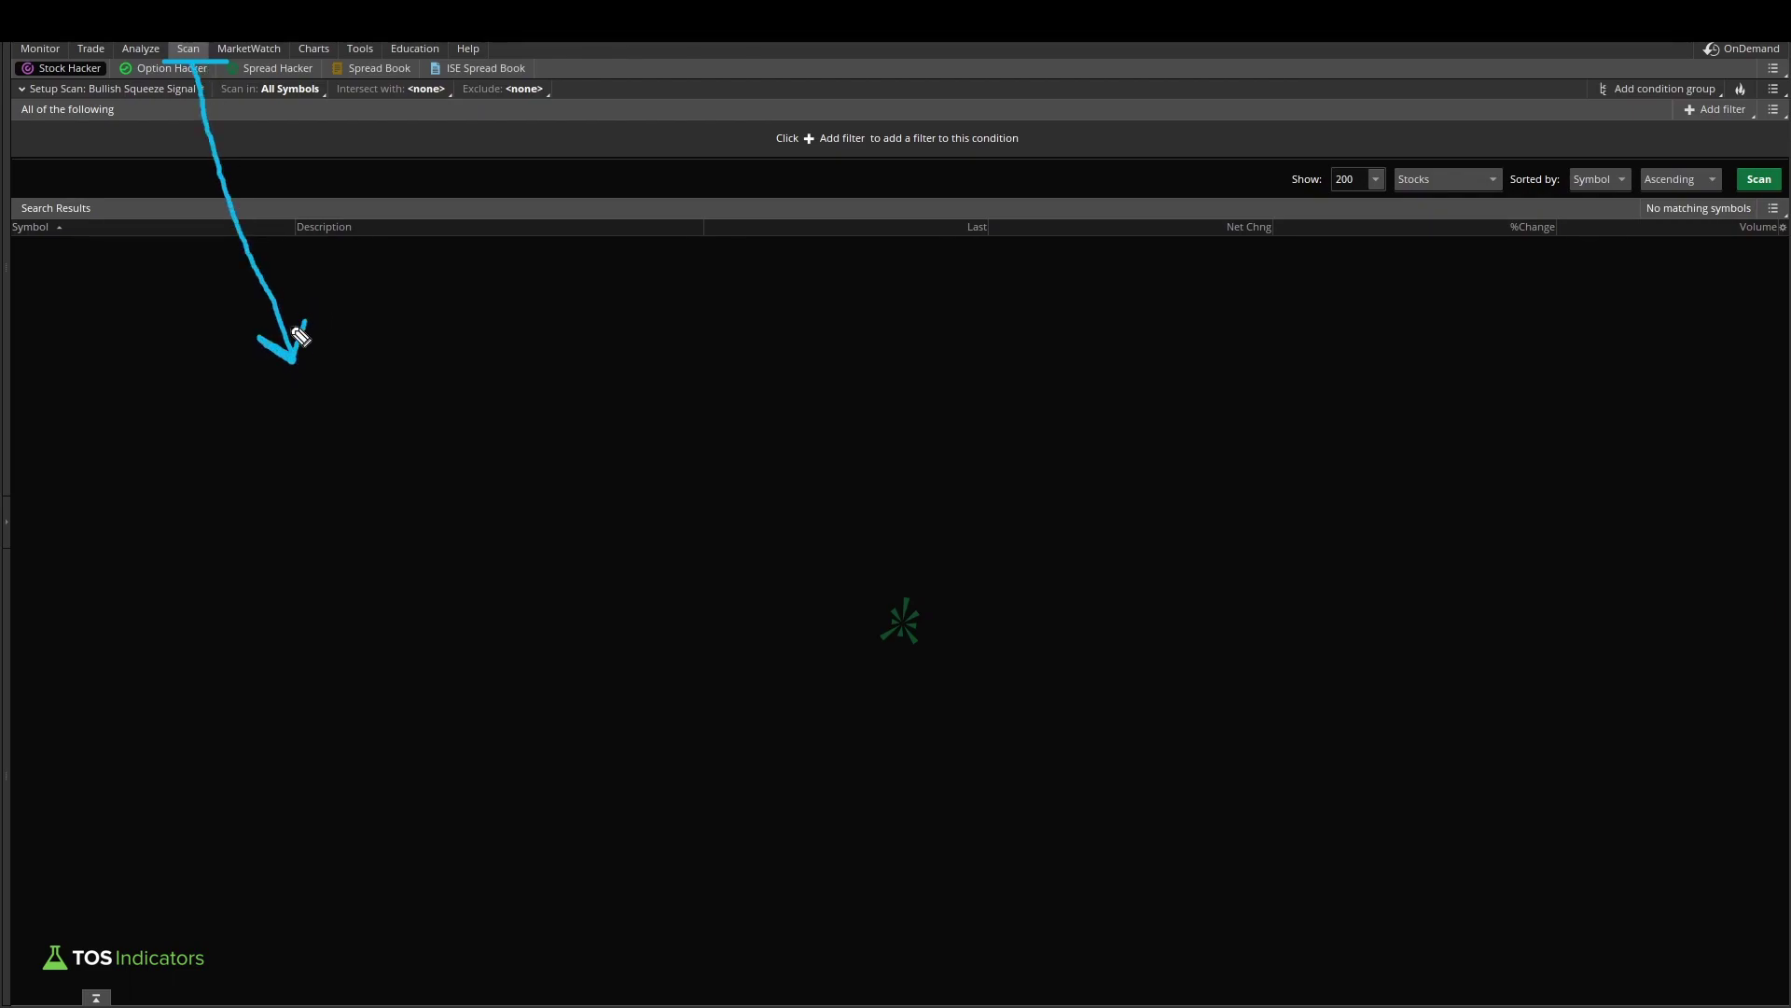
left_click_drag(247, 397, 272, 454)
mouse_move(308, 386)
left_mouse_down()
mouse_move(322, 449)
mouse_move(345, 411)
mouse_move(333, 454)
left_mouse_up()
mouse_move(210, 492)
left_mouse_down()
mouse_move(456, 441)
mouse_move(534, 464)
left_mouse_up()
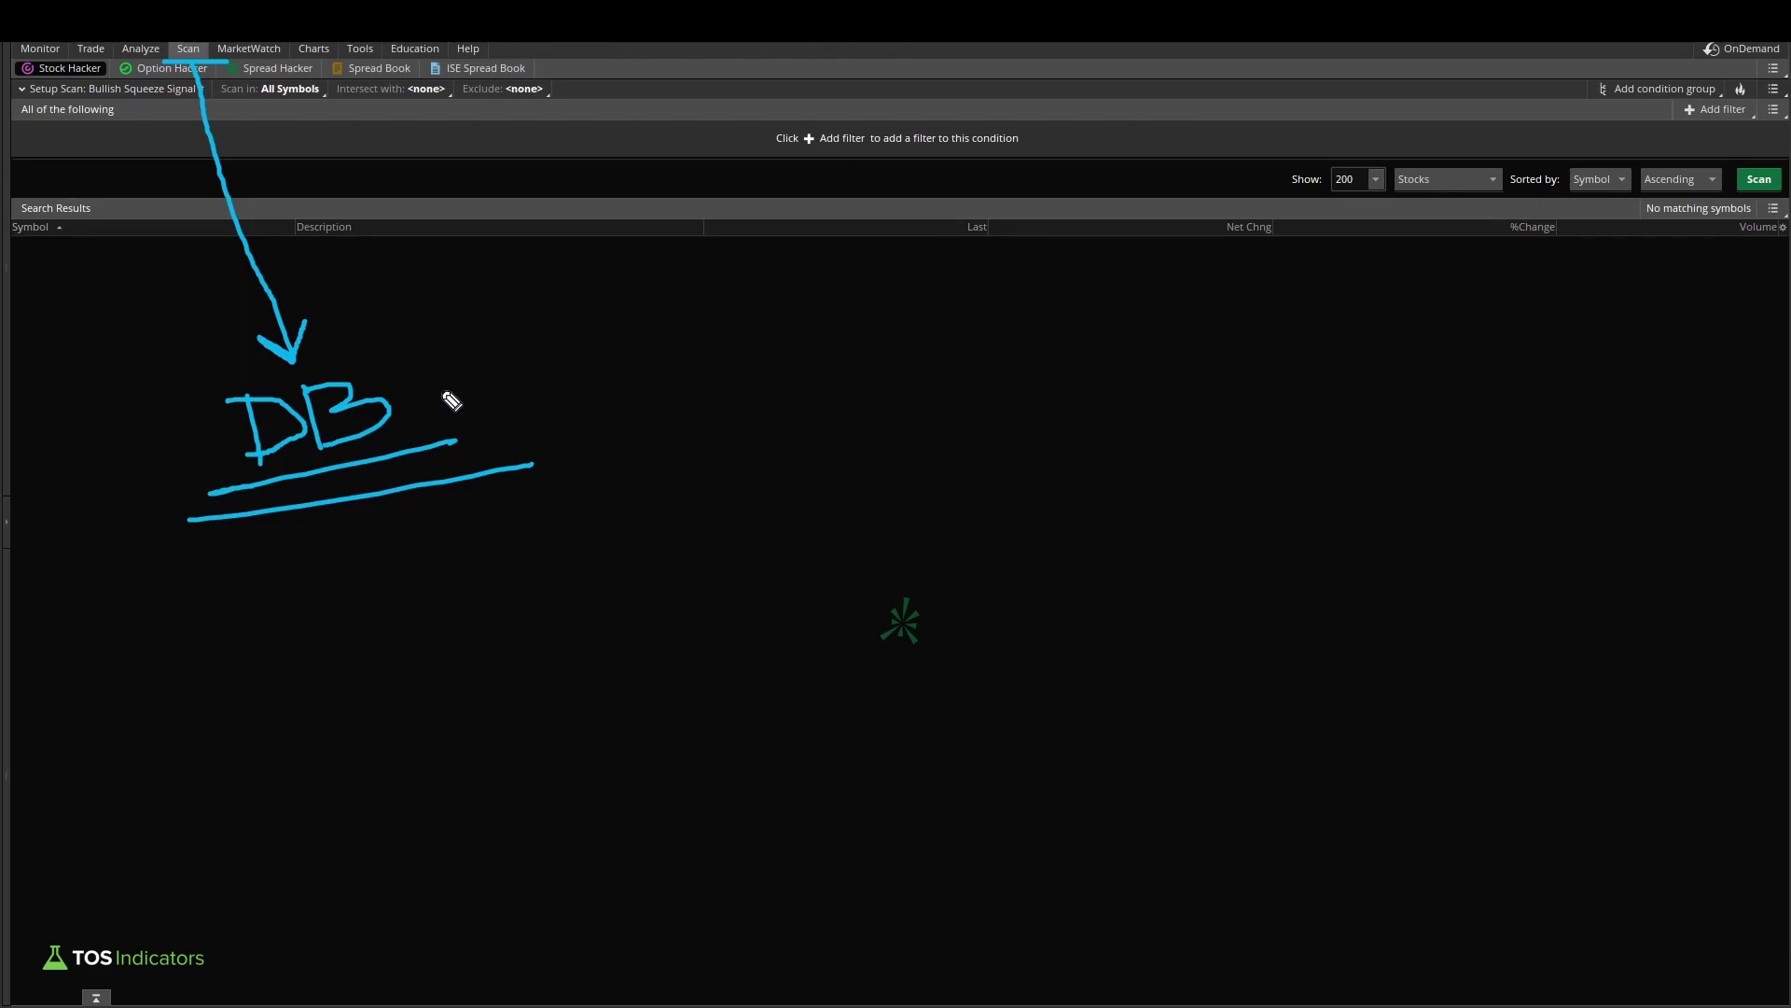
mouse_move(429, 363)
left_mouse_down()
mouse_move(185, 485)
mouse_move(436, 450)
mouse_move(415, 368)
left_mouse_up()
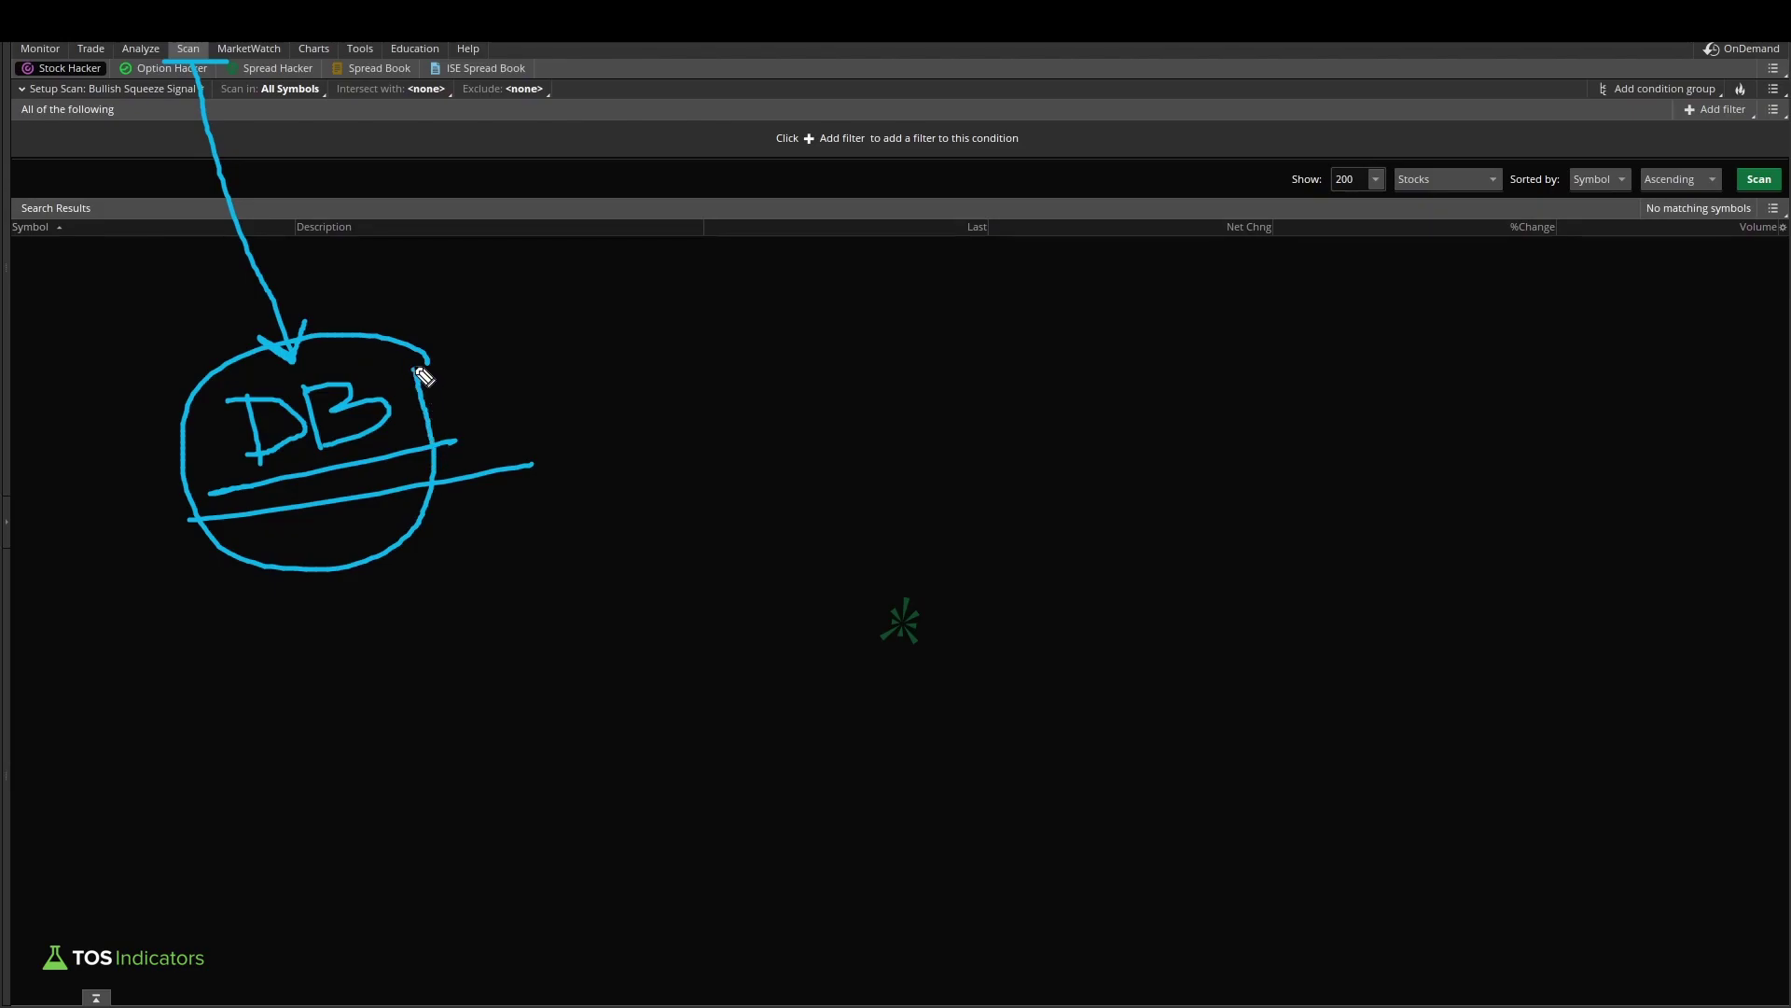
mouse_move(587, 312)
left_mouse_down()
mouse_move(454, 364)
mouse_move(483, 377)
left_mouse_up()
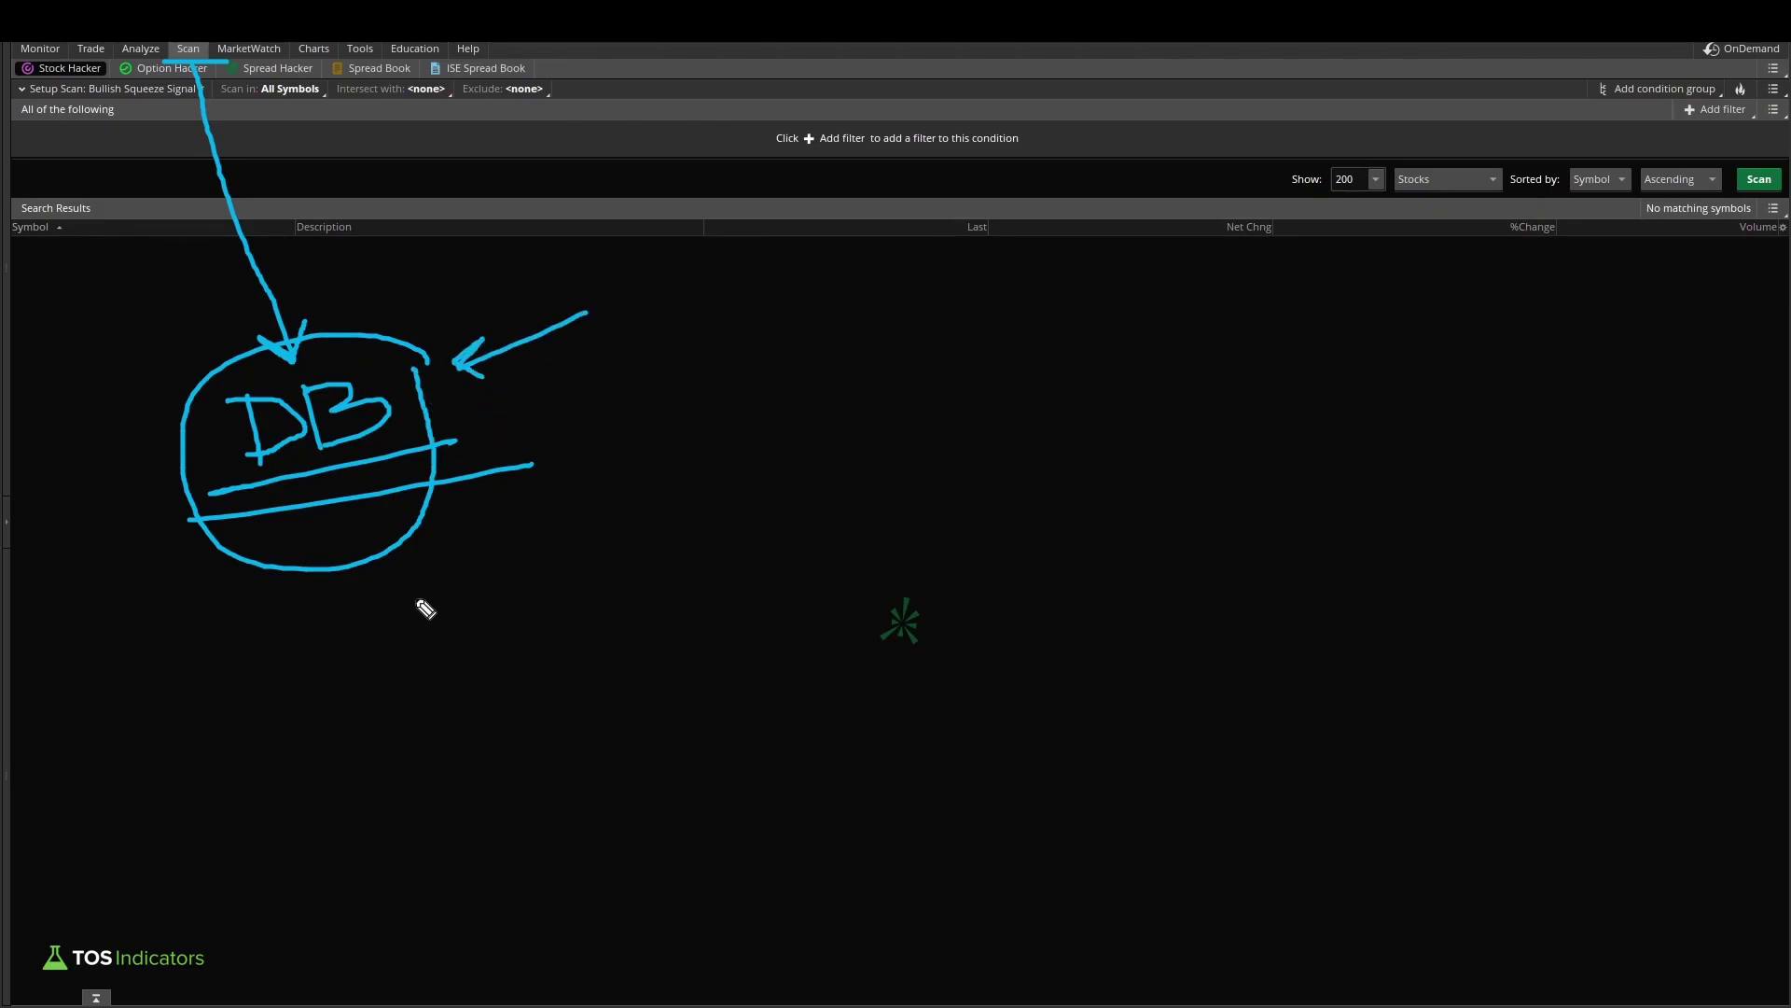
key("Escape")
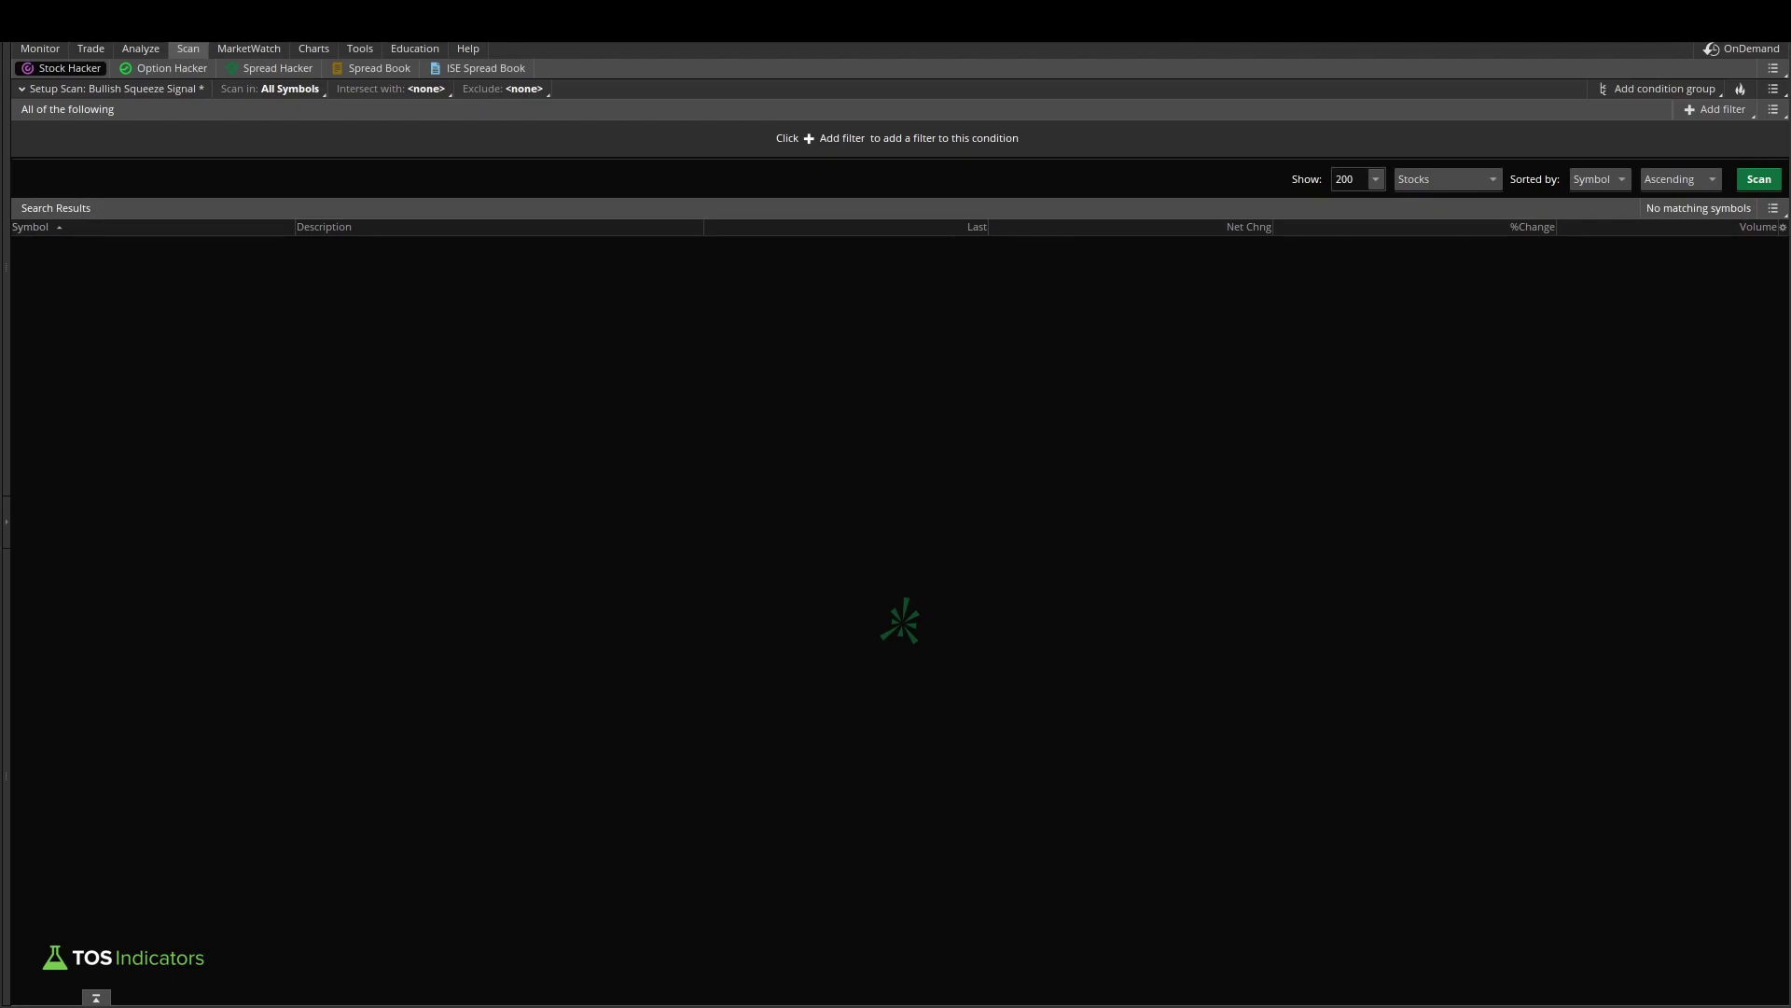
left_click_drag(166, 61, 233, 60)
key("Escape")
Handwrite the scan criteria notes '1. options' and '2. Avg. 50d' on screen.
left_click_drag(608, 431, 635, 488)
left_click(657, 472)
mouse_move(729, 429)
left_mouse_down()
mouse_move(716, 466)
mouse_move(744, 431)
mouse_move(763, 455)
mouse_move(836, 444)
mouse_move(839, 424)
mouse_move(932, 396)
mouse_move(924, 420)
left_mouse_up()
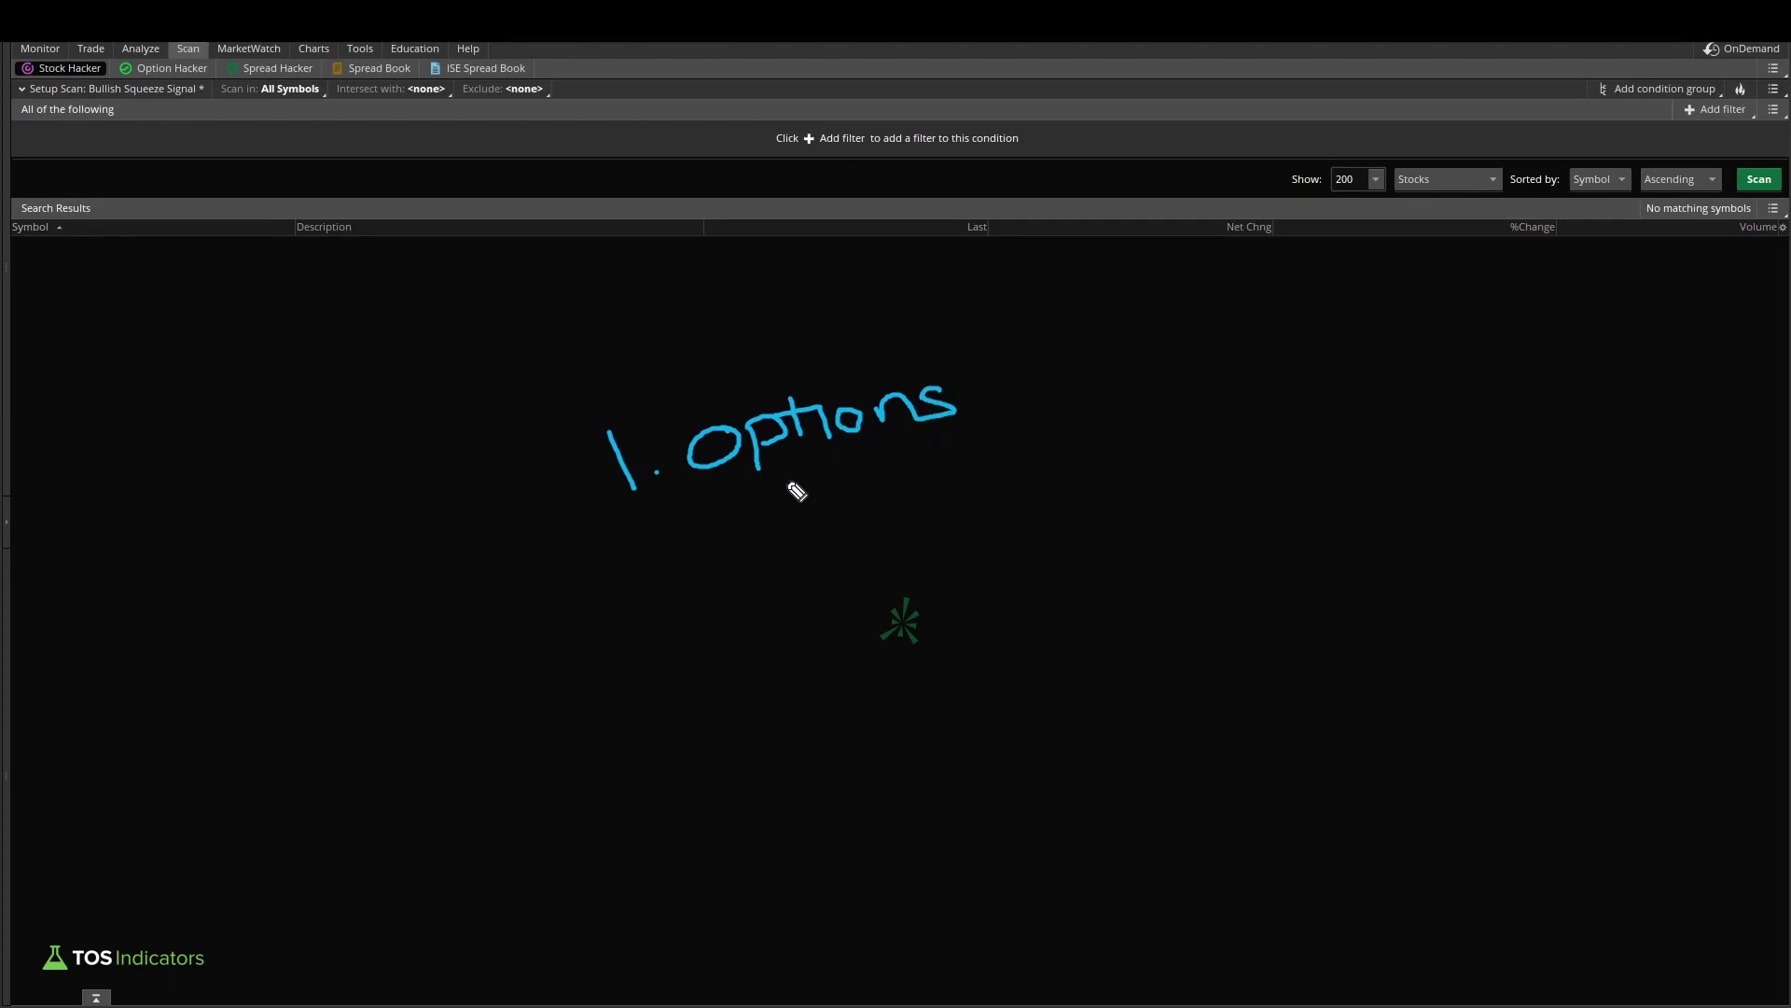
left_click_drag(704, 499, 996, 431)
mouse_move(615, 591)
left_mouse_down()
mouse_move(652, 632)
mouse_move(828, 581)
mouse_move(853, 597)
left_mouse_up()
left_click(748, 605)
left_click_drag(804, 584, 873, 571)
mouse_move(866, 570)
left_mouse_down()
mouse_move(884, 596)
mouse_move(903, 550)
left_mouse_up()
left_click_drag(920, 551, 919, 594)
left_click(955, 561)
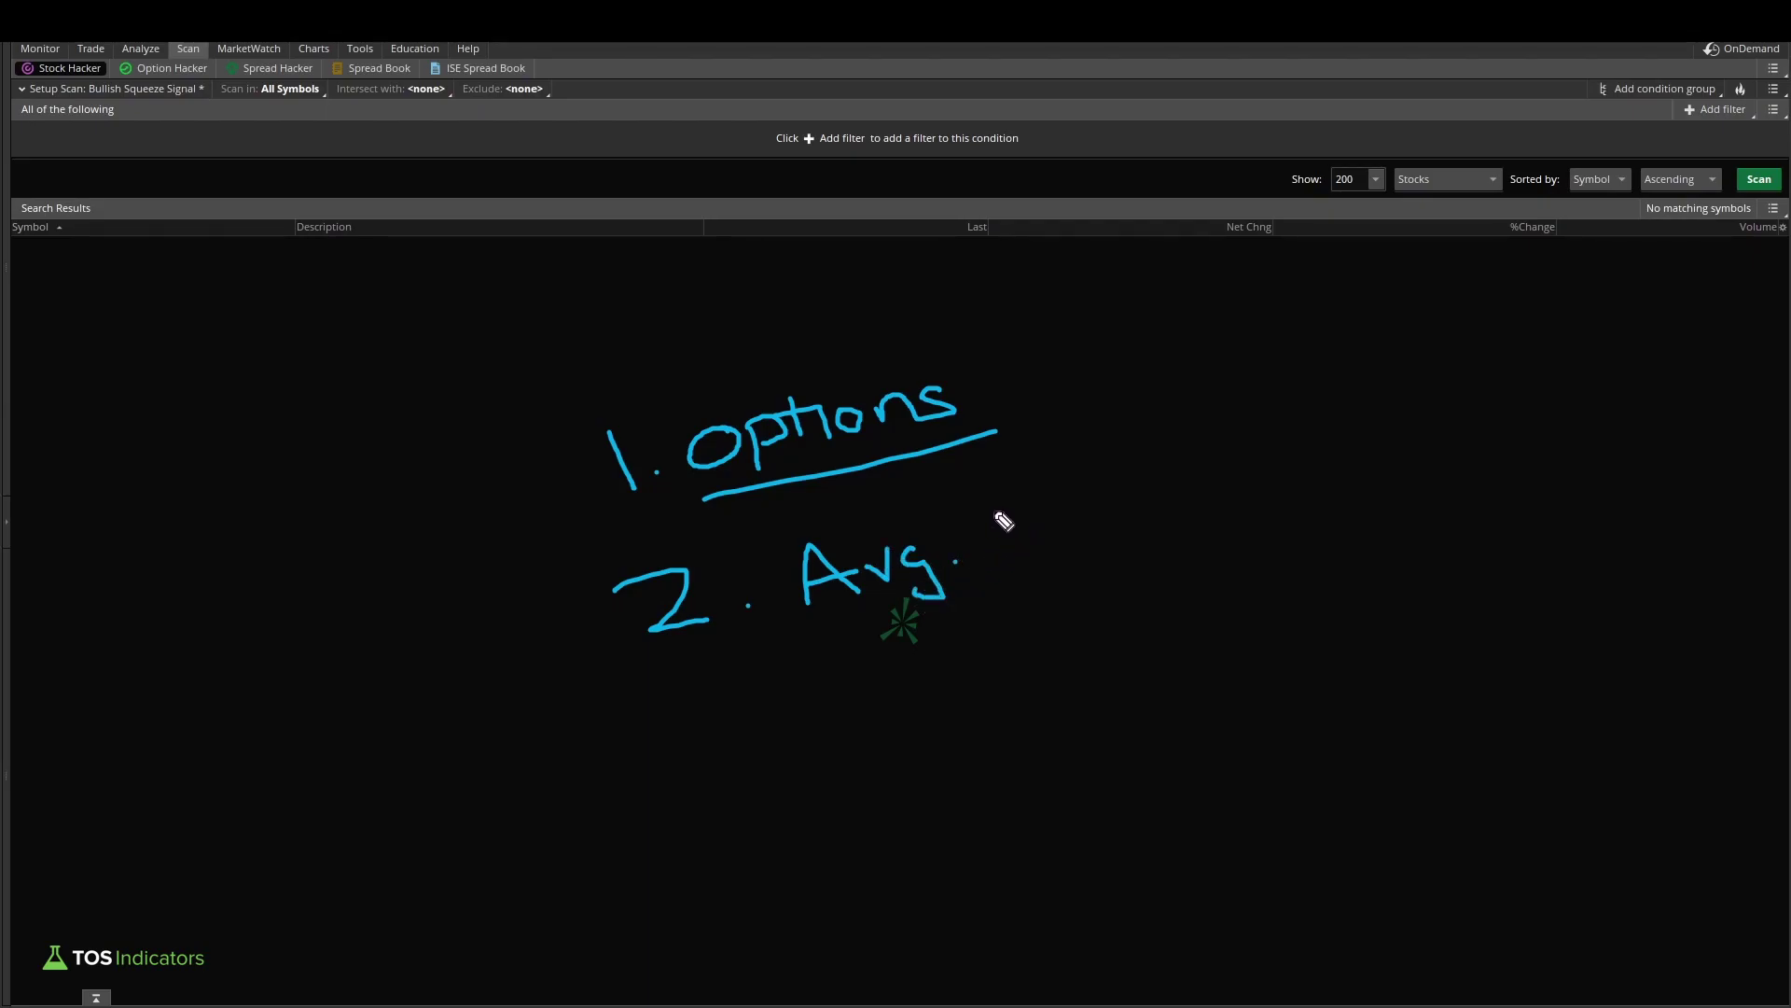
left_click_drag(991, 511, 996, 563)
mouse_move(1053, 498)
left_mouse_down()
mouse_move(1077, 527)
mouse_move(1139, 509)
left_mouse_up()
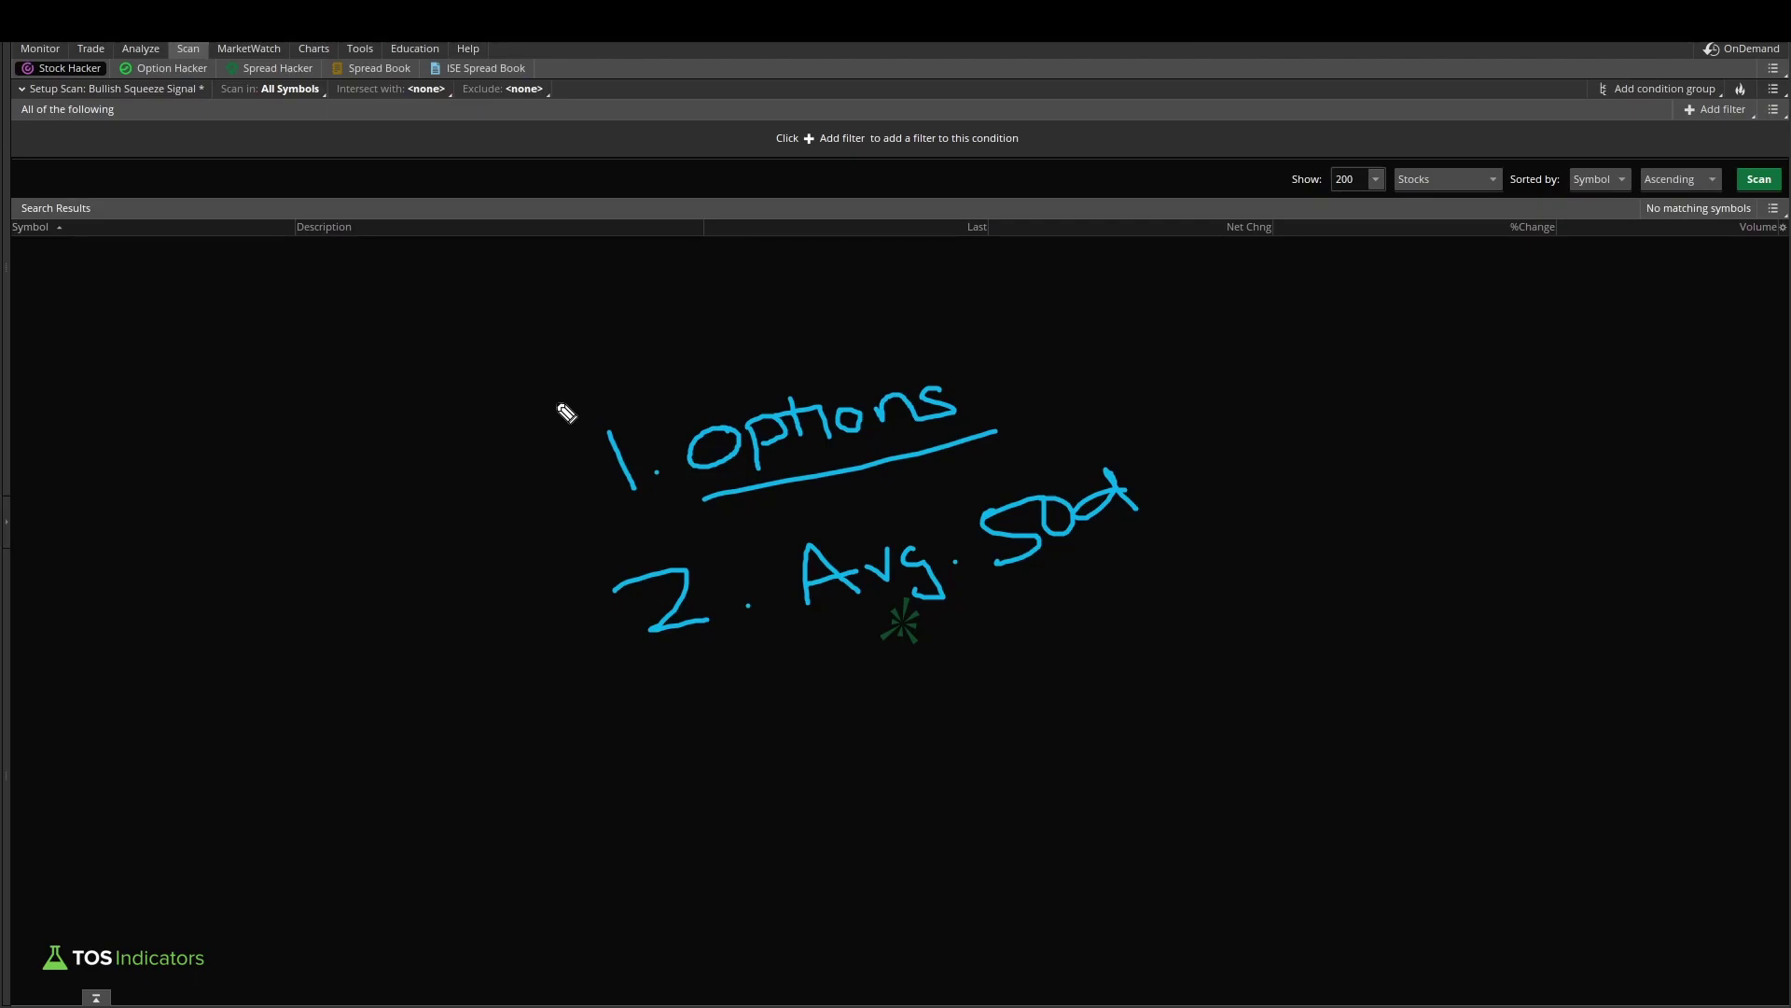
Draw arrows to both criteria and add a '>1m' note beside Avg. 50d.
mouse_move(375, 525)
left_mouse_down()
mouse_move(616, 471)
mouse_move(598, 501)
left_mouse_up()
mouse_move(410, 659)
left_mouse_down()
mouse_move(566, 620)
mouse_move(539, 643)
left_mouse_up()
mouse_move(961, 614)
left_mouse_down()
mouse_move(865, 633)
mouse_move(1237, 537)
left_mouse_up()
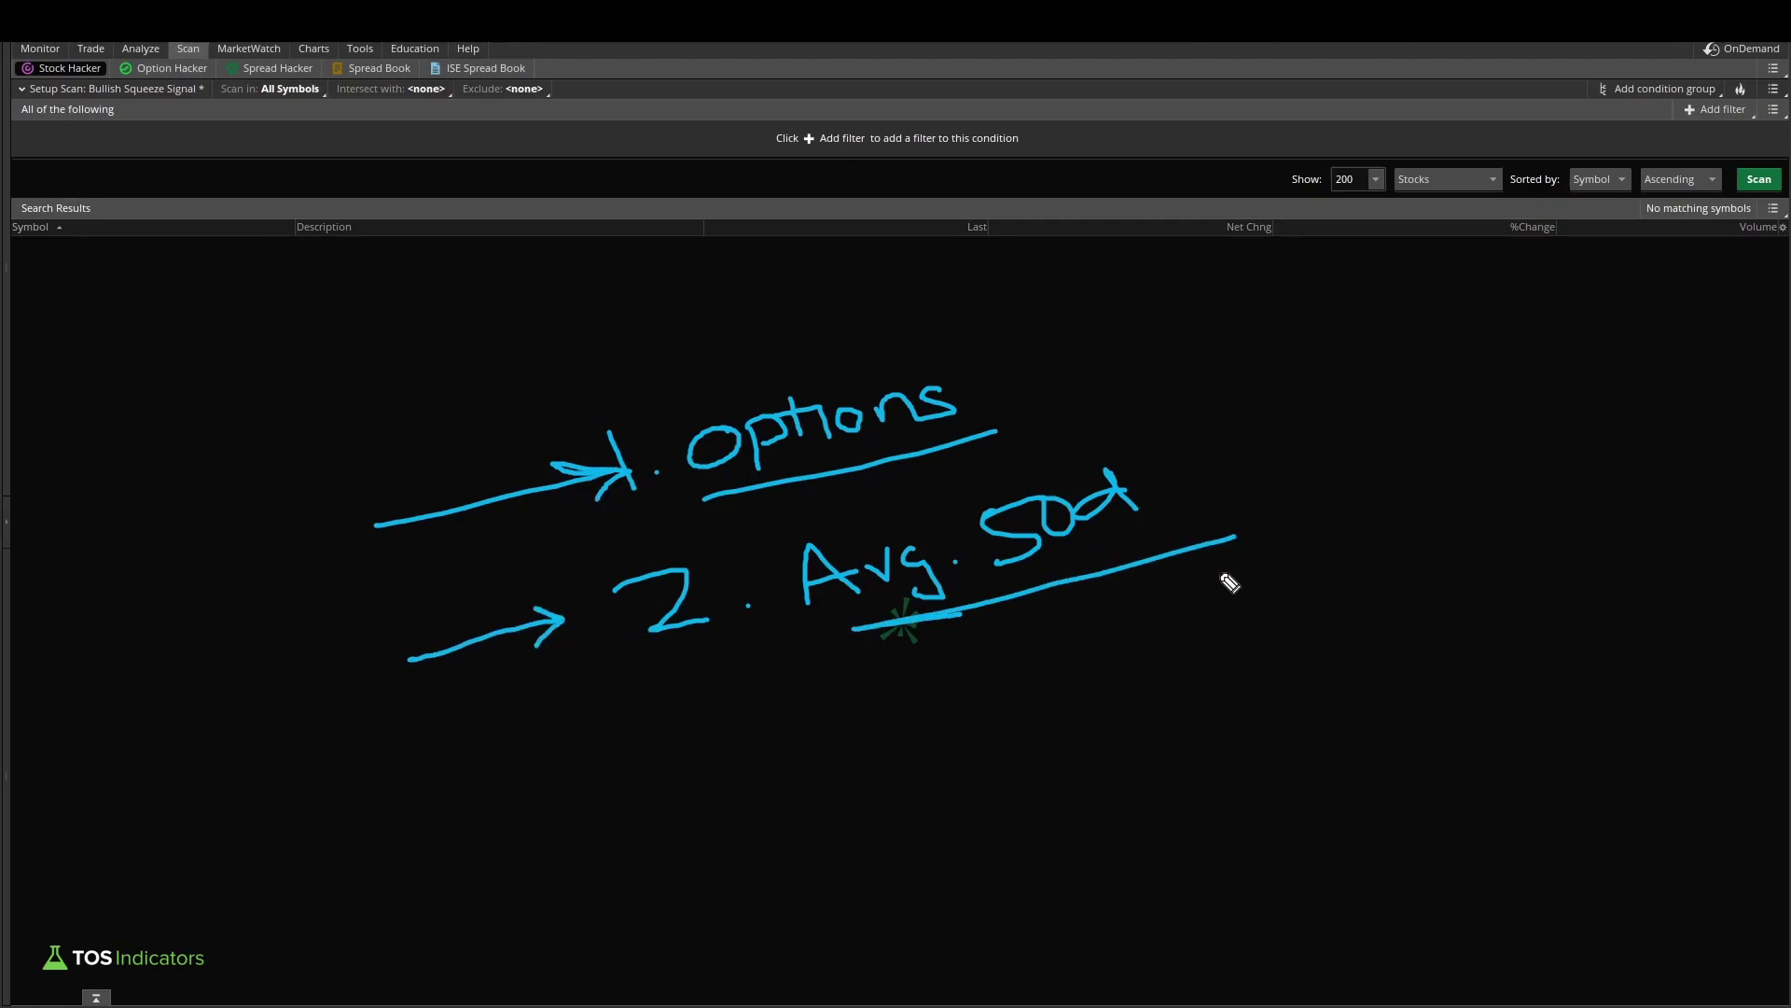
mouse_move(1222, 405)
left_mouse_down()
mouse_move(1331, 432)
mouse_move(1290, 494)
left_mouse_up()
left_click_drag(1397, 342, 1437, 470)
mouse_move(1461, 386)
left_mouse_down()
mouse_move(1483, 426)
mouse_move(1554, 410)
left_mouse_up()
left_click_drag(1416, 514, 1610, 417)
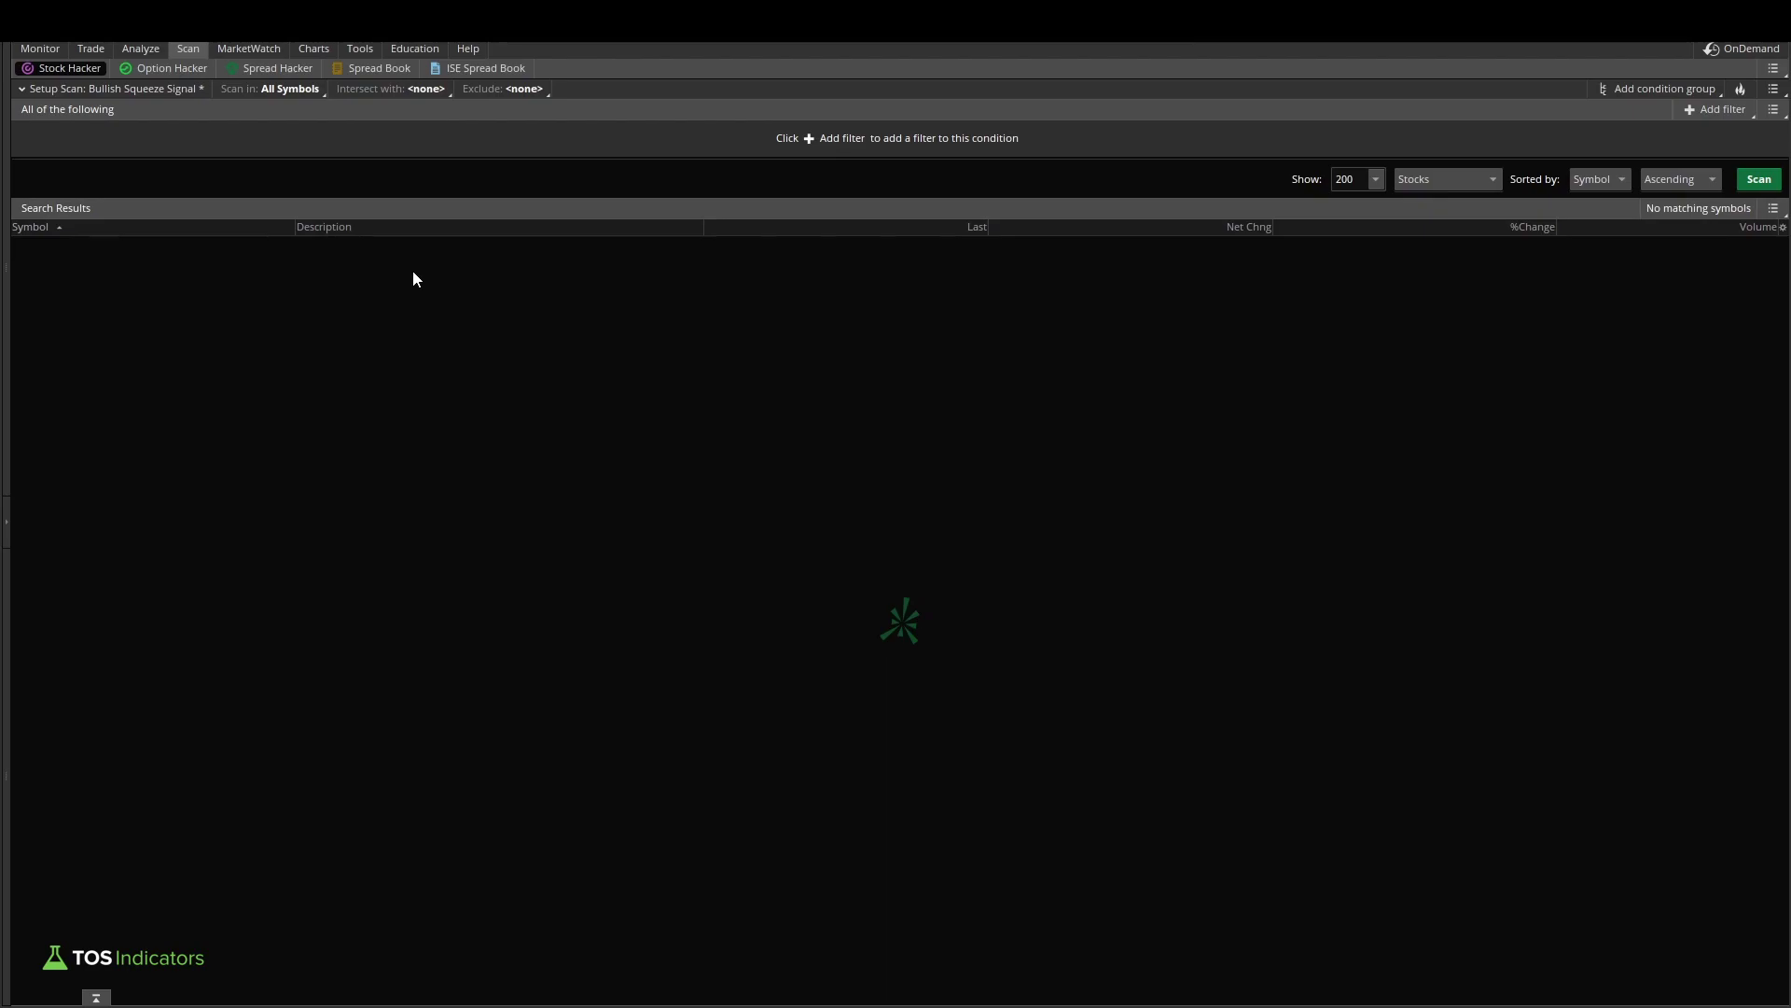
Set Scan in to All Optionable and Intersect with to All Stocks.
left_click(282, 90)
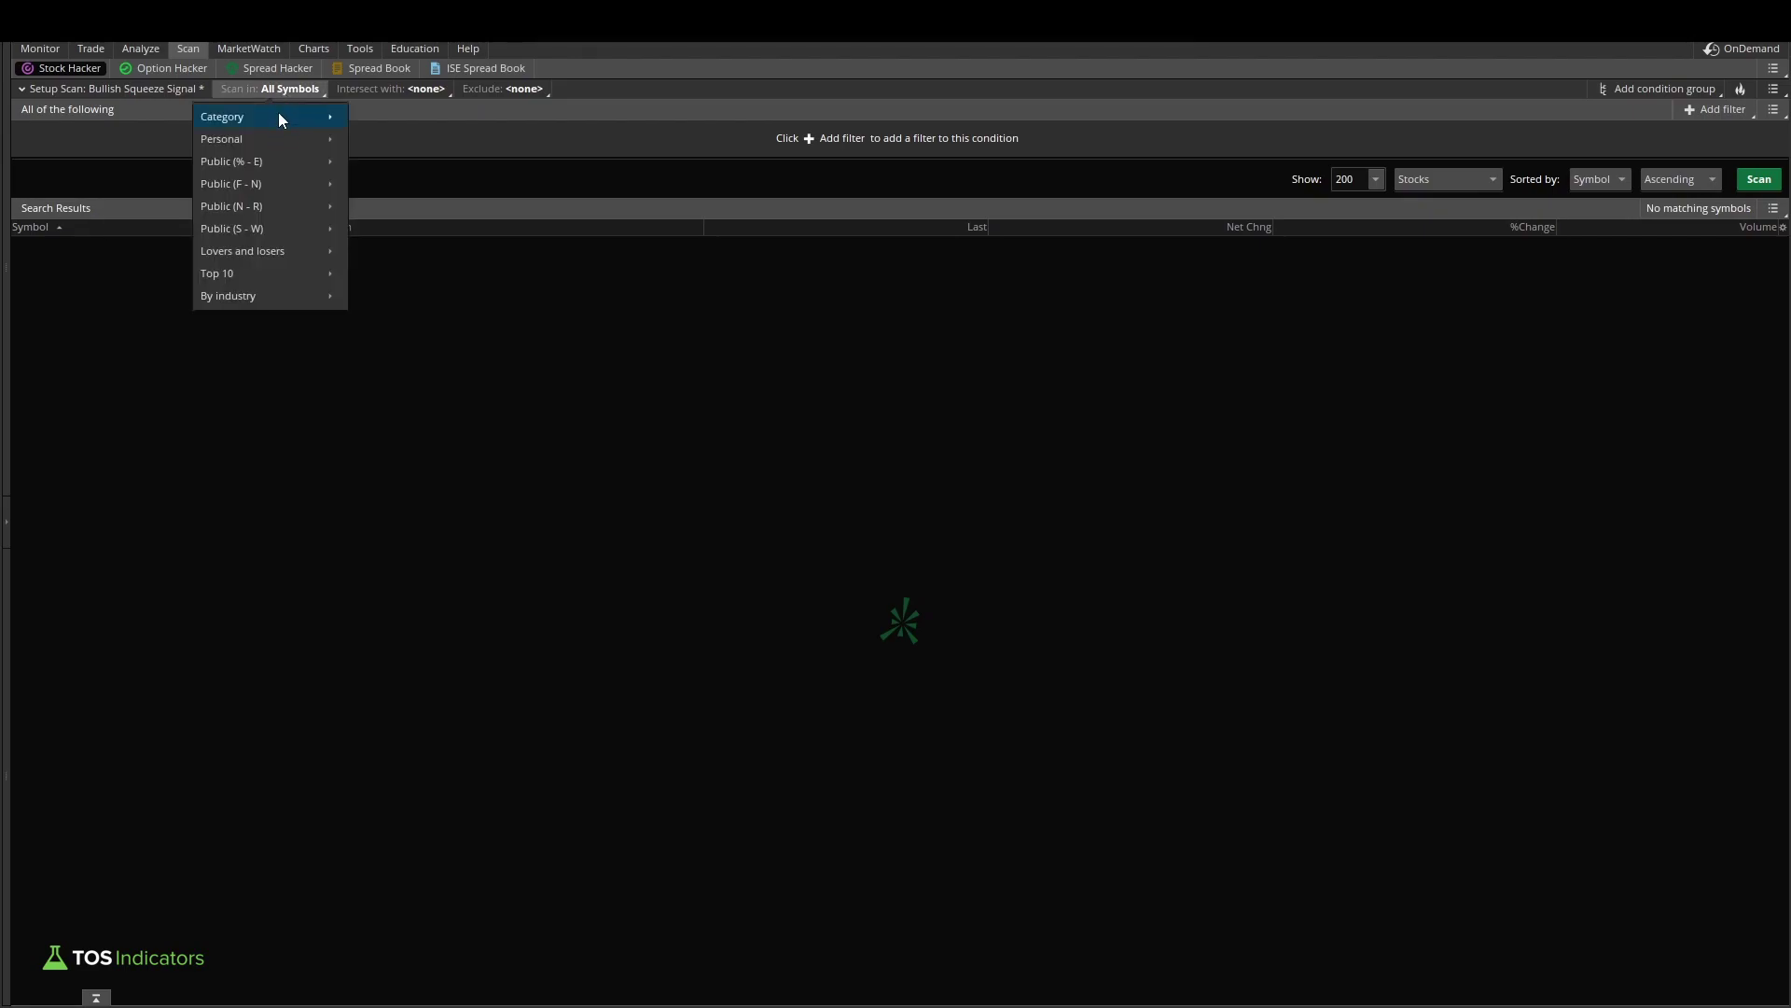
mouse_move(277, 120)
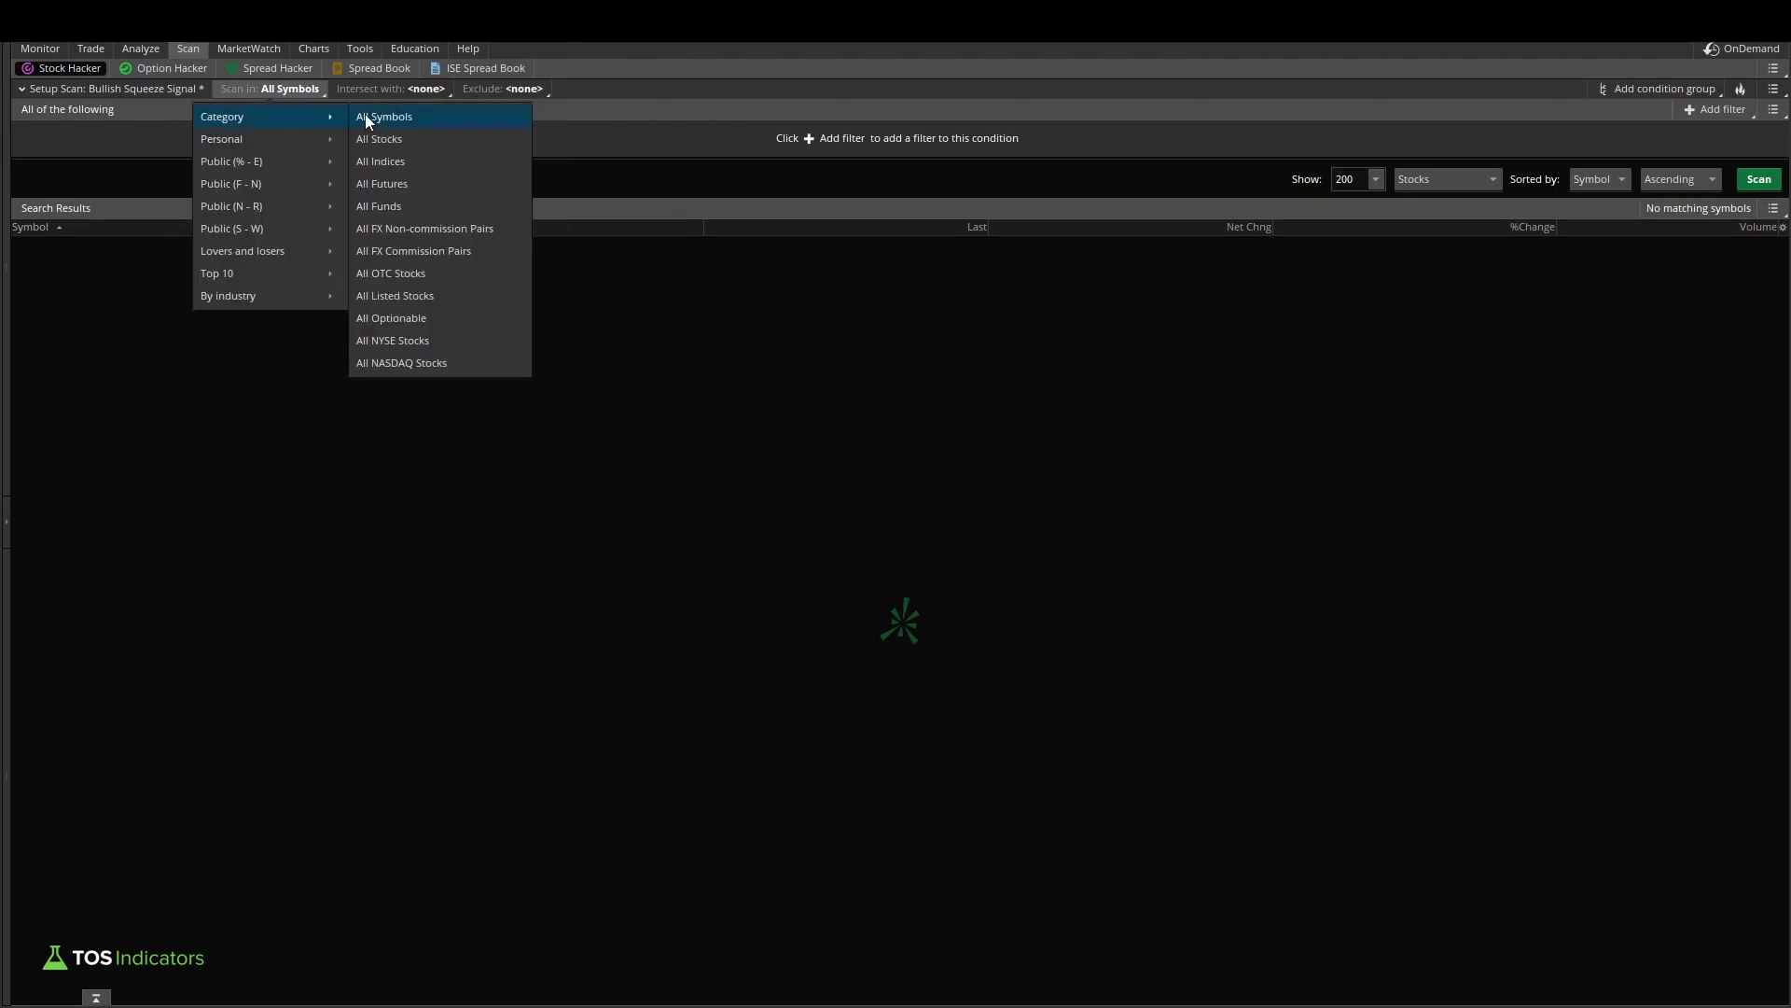
left_click(405, 321)
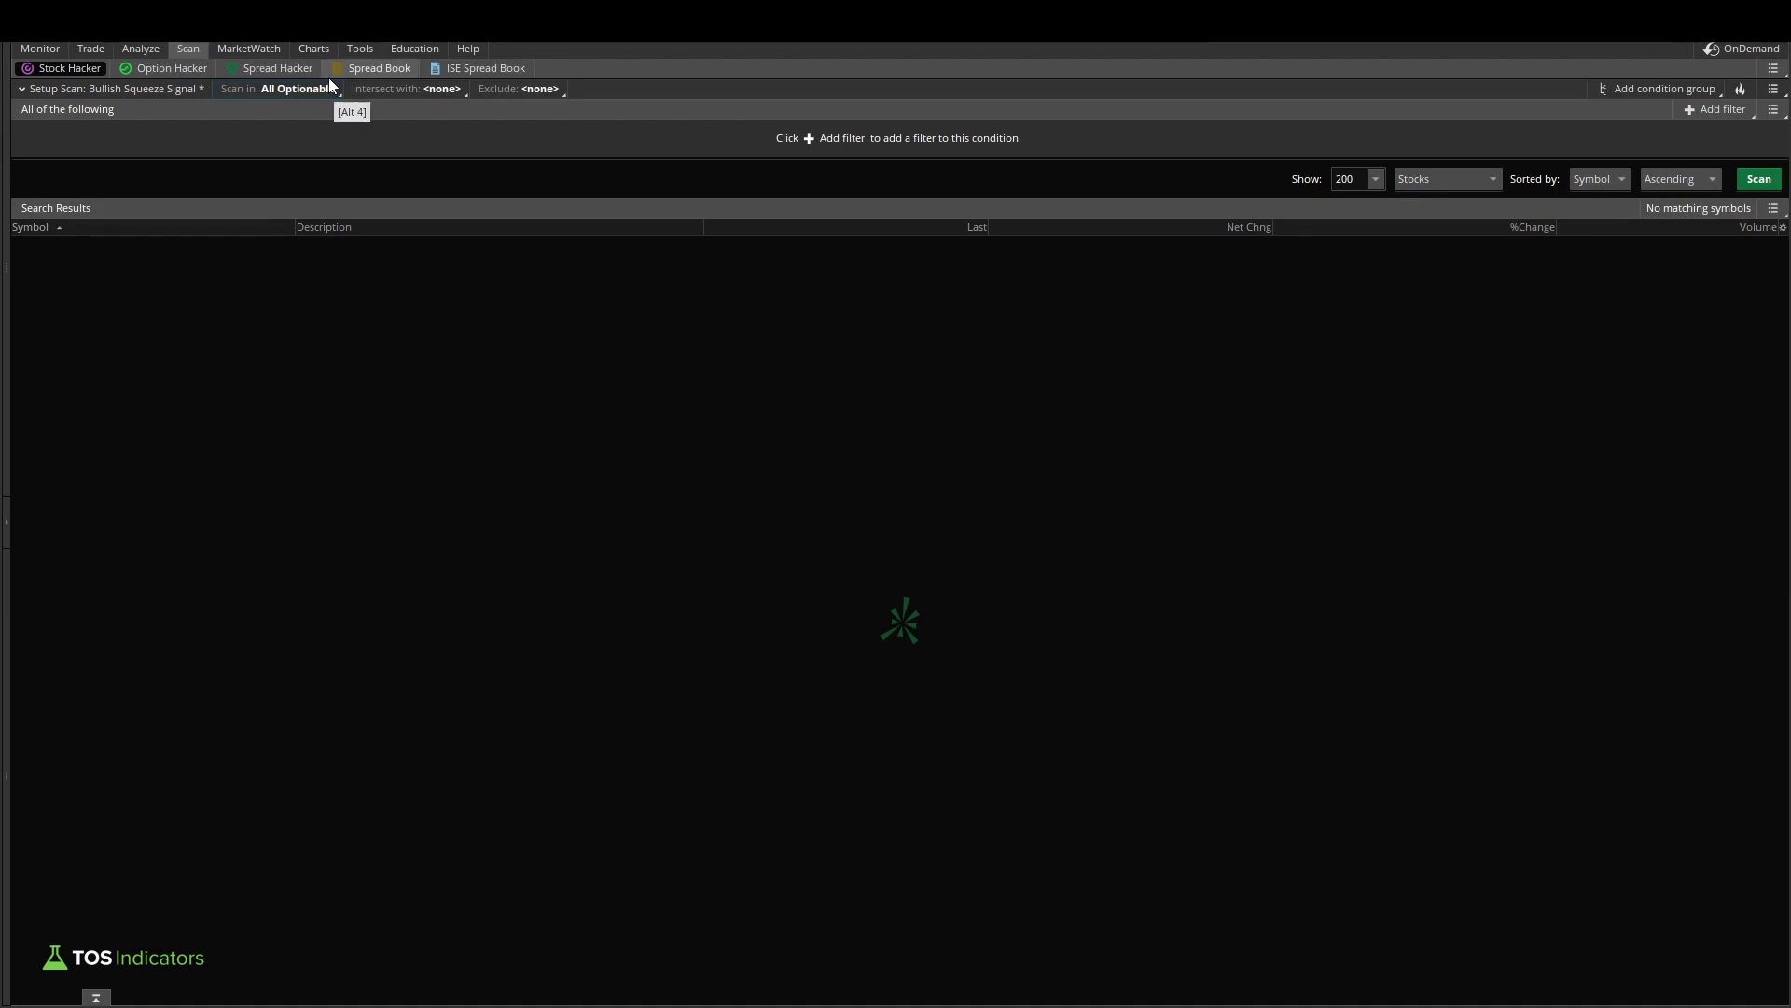
left_click(372, 93)
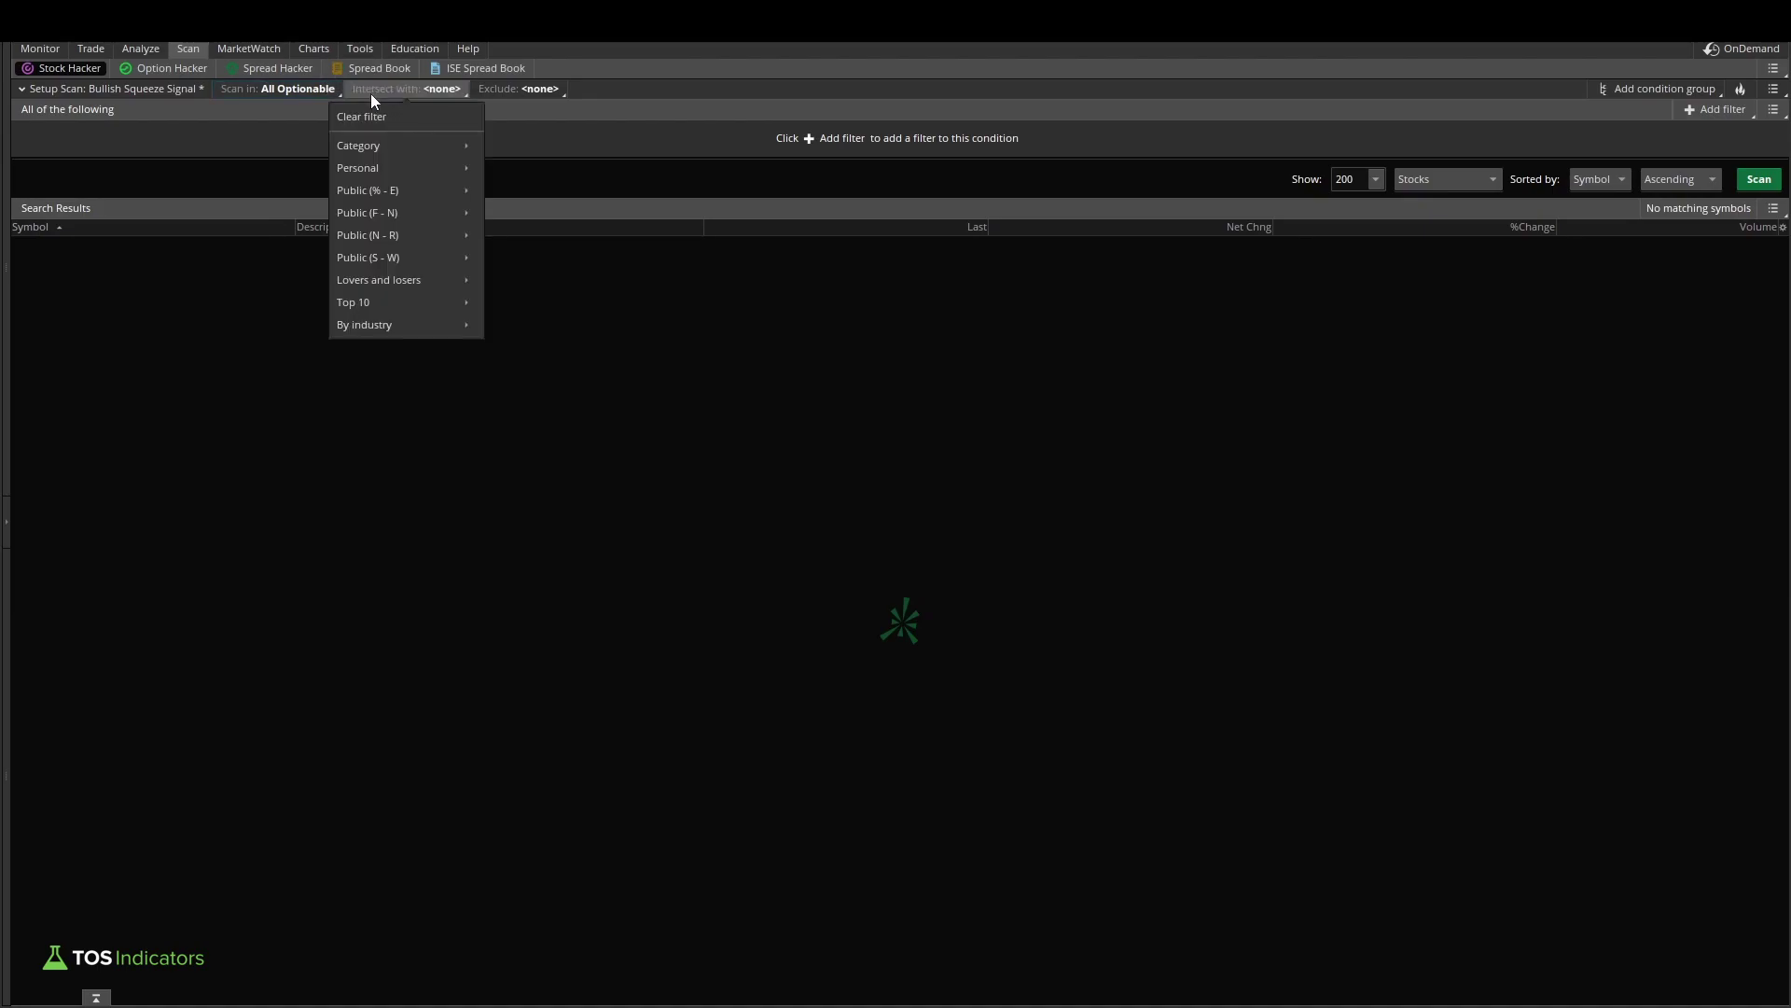
mouse_move(370, 145)
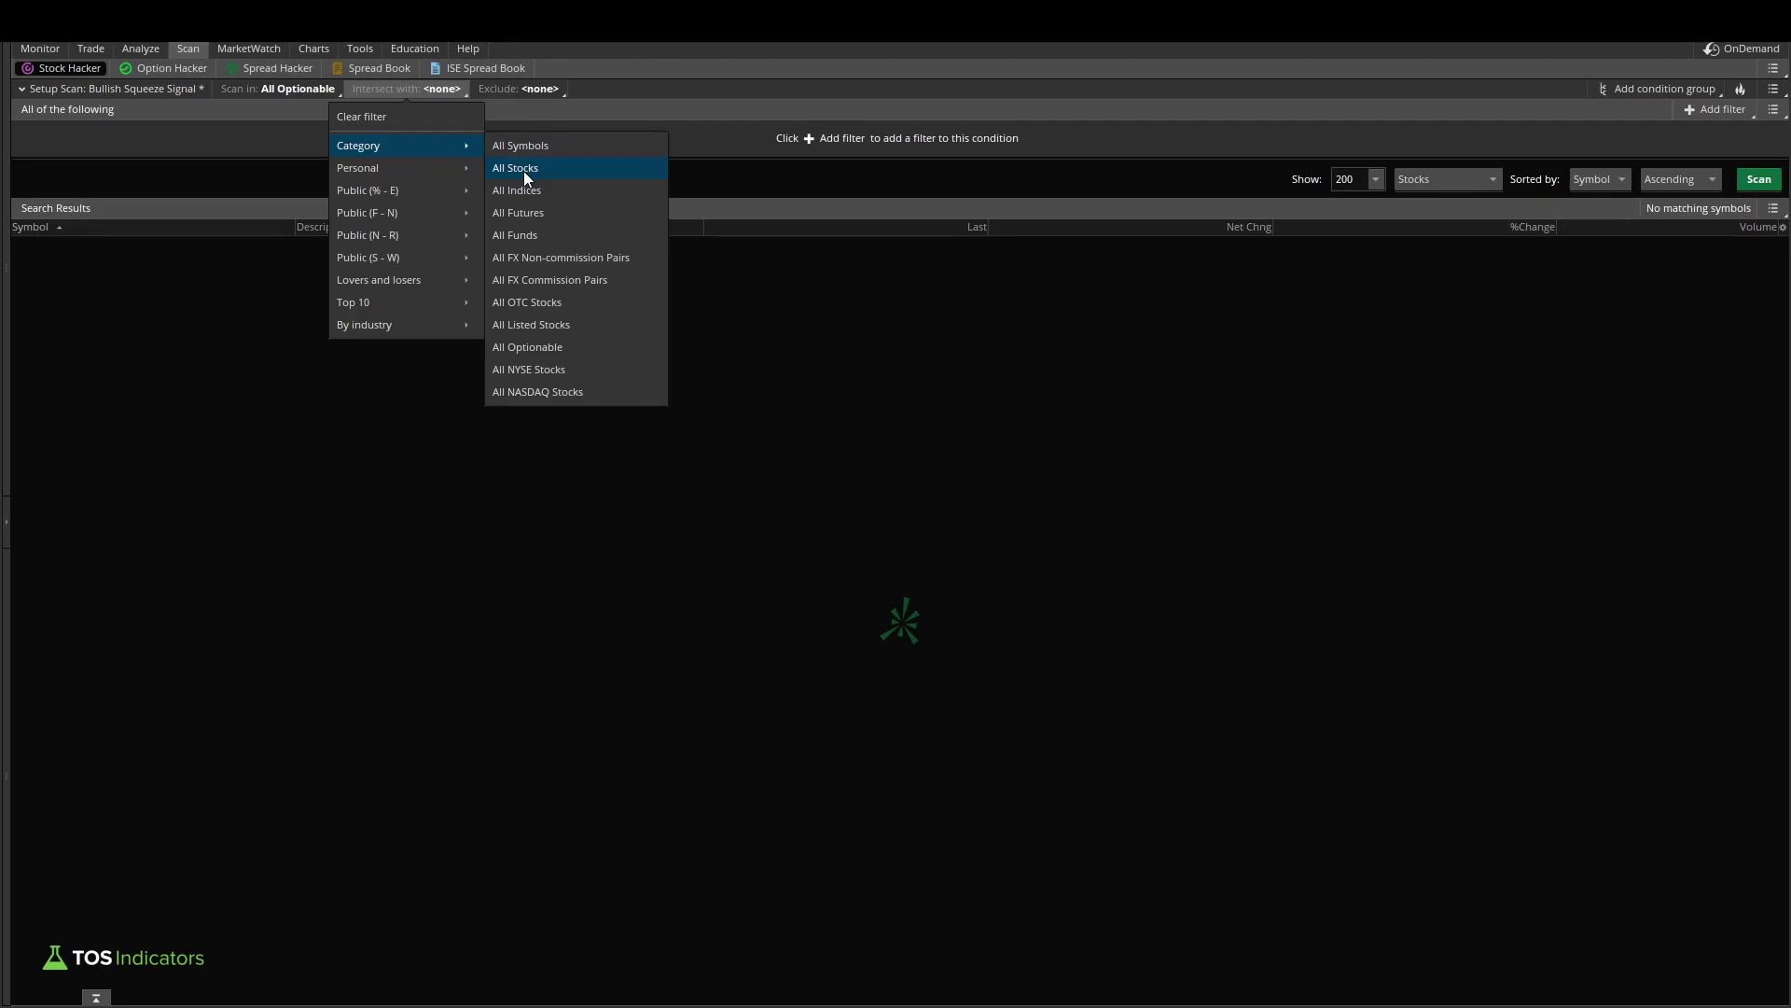
left_click(525, 173)
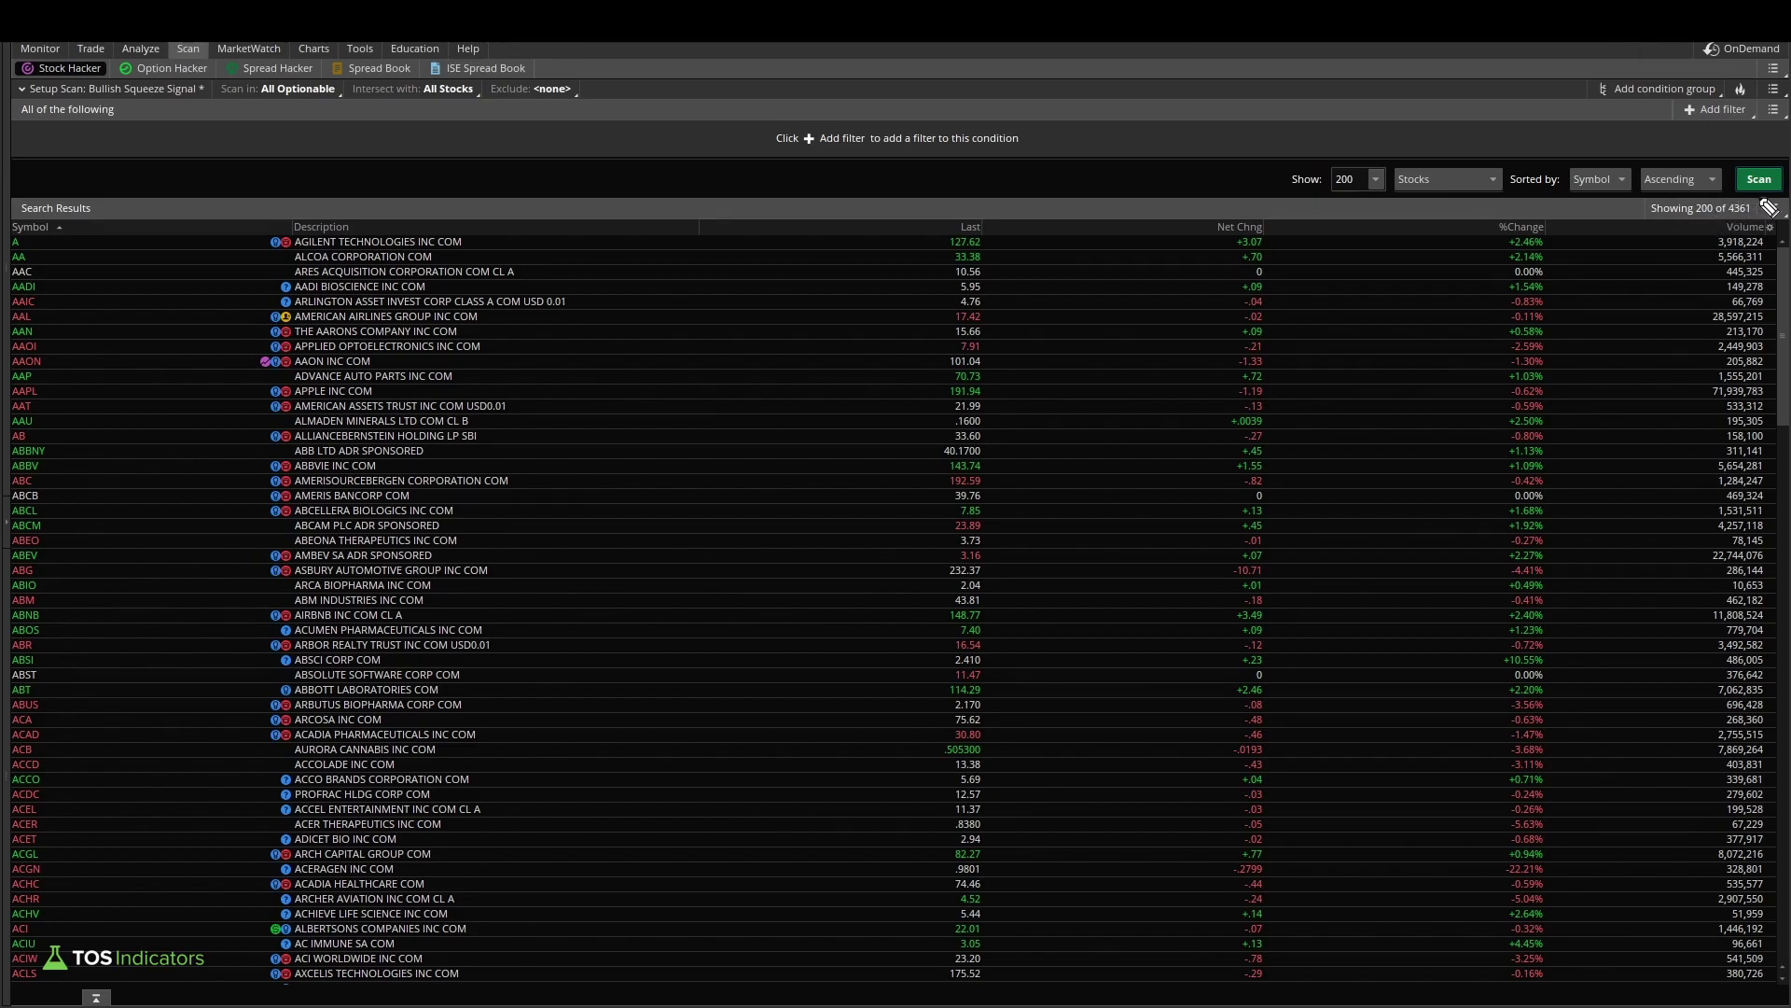
mouse_move(1769, 207)
left_mouse_down()
mouse_move(1752, 191)
mouse_move(1733, 240)
mouse_move(1767, 219)
mouse_move(1731, 222)
left_mouse_up()
left_click_drag(245, 96, 484, 95)
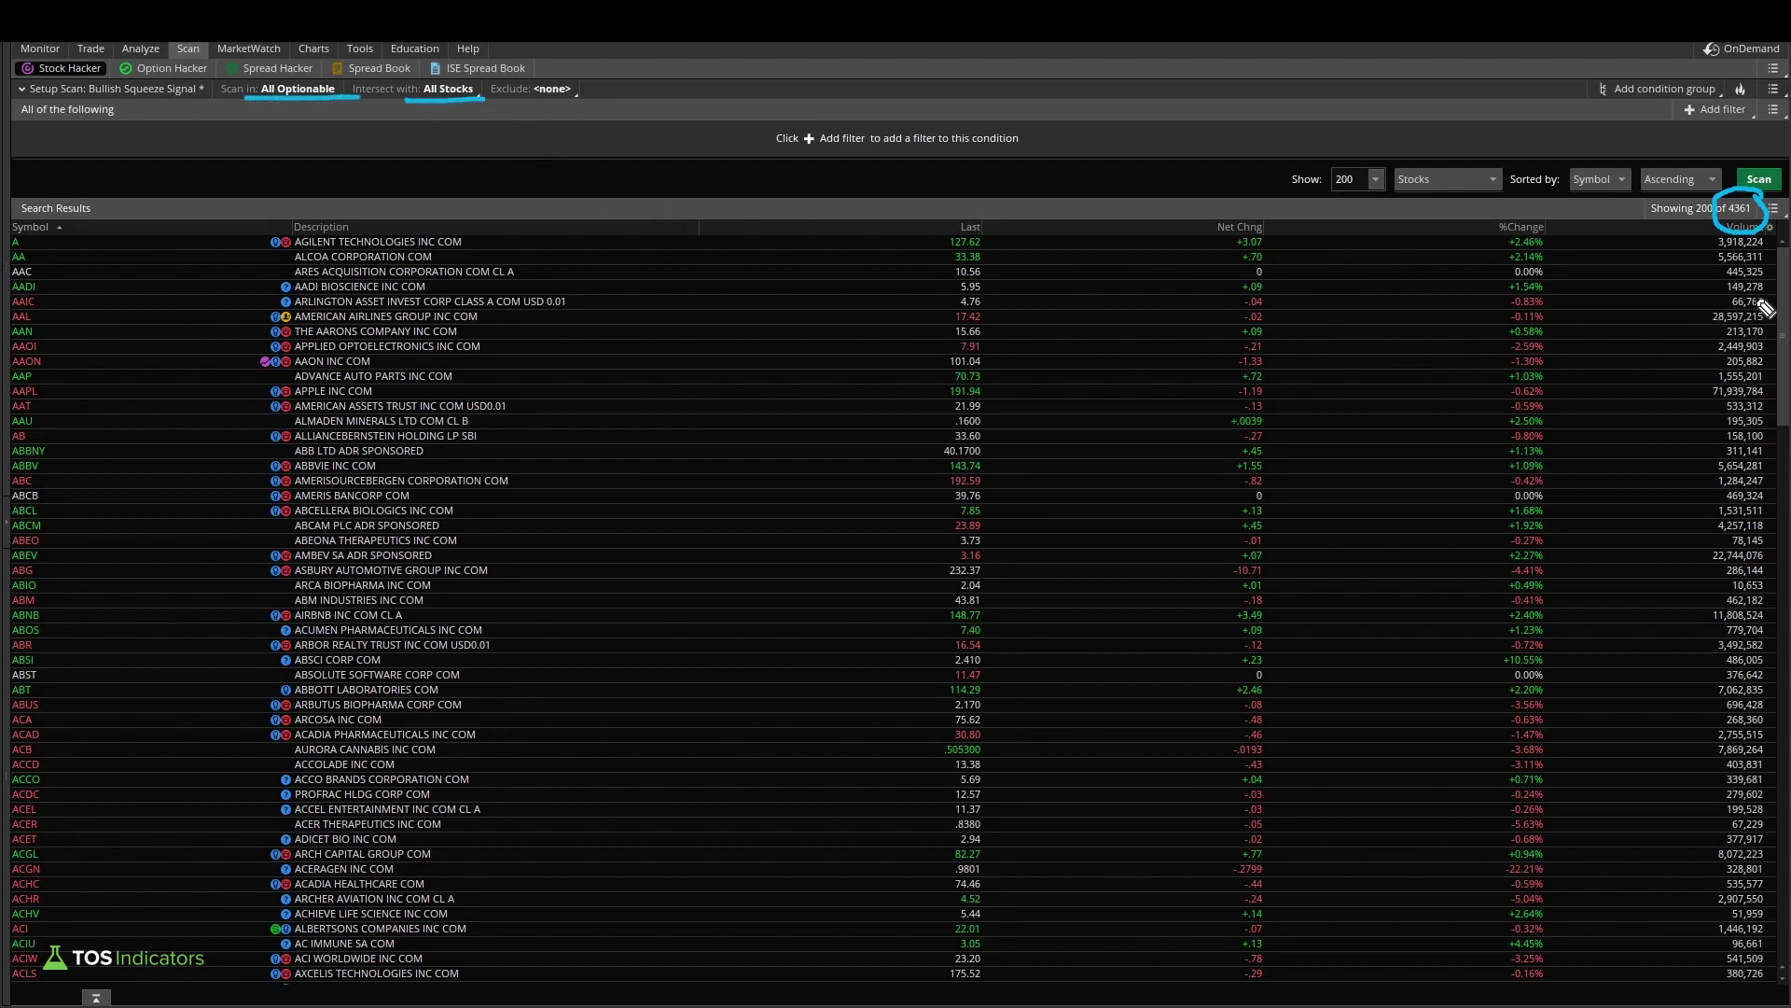
mouse_move(1777, 298)
left_mouse_down()
mouse_move(1716, 306)
mouse_move(1766, 317)
left_mouse_up()
mouse_move(1569, 324)
left_mouse_down()
mouse_move(1659, 313)
mouse_move(1644, 321)
left_mouse_up()
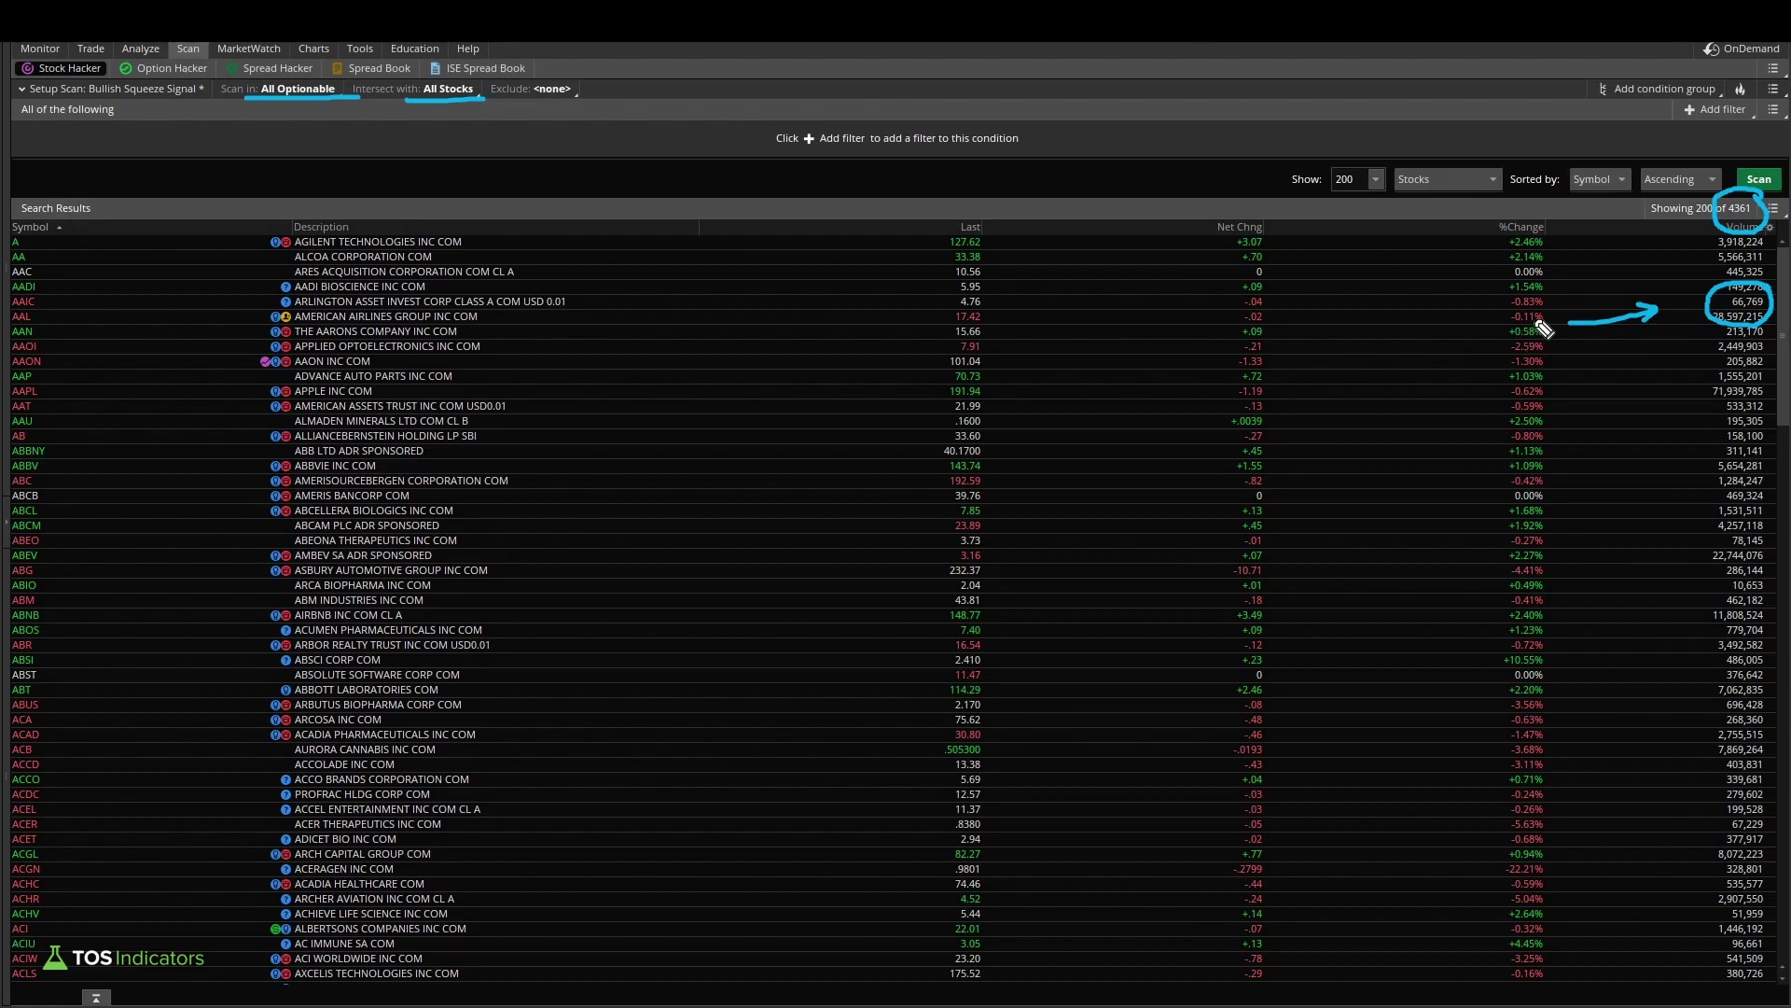
key("Escape")
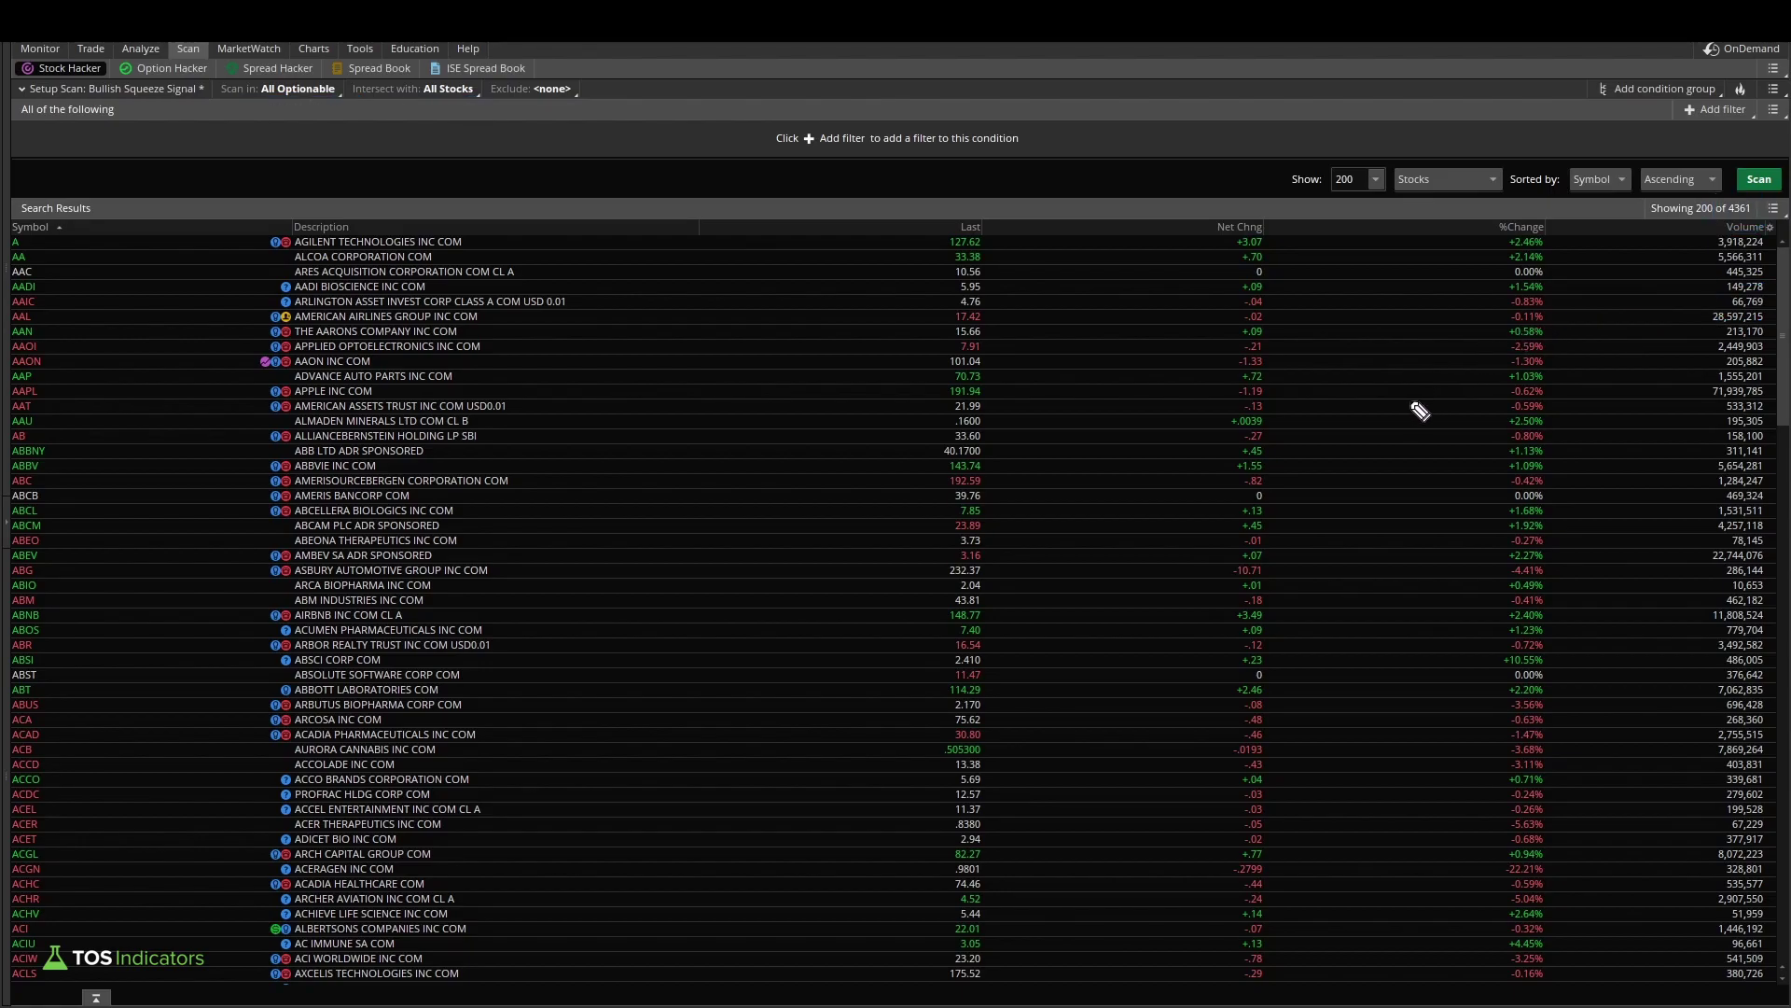
Add an Average_Volume study filter (50 period, above 1000000) and rerun the scan for 1493 results.
left_click(1723, 109)
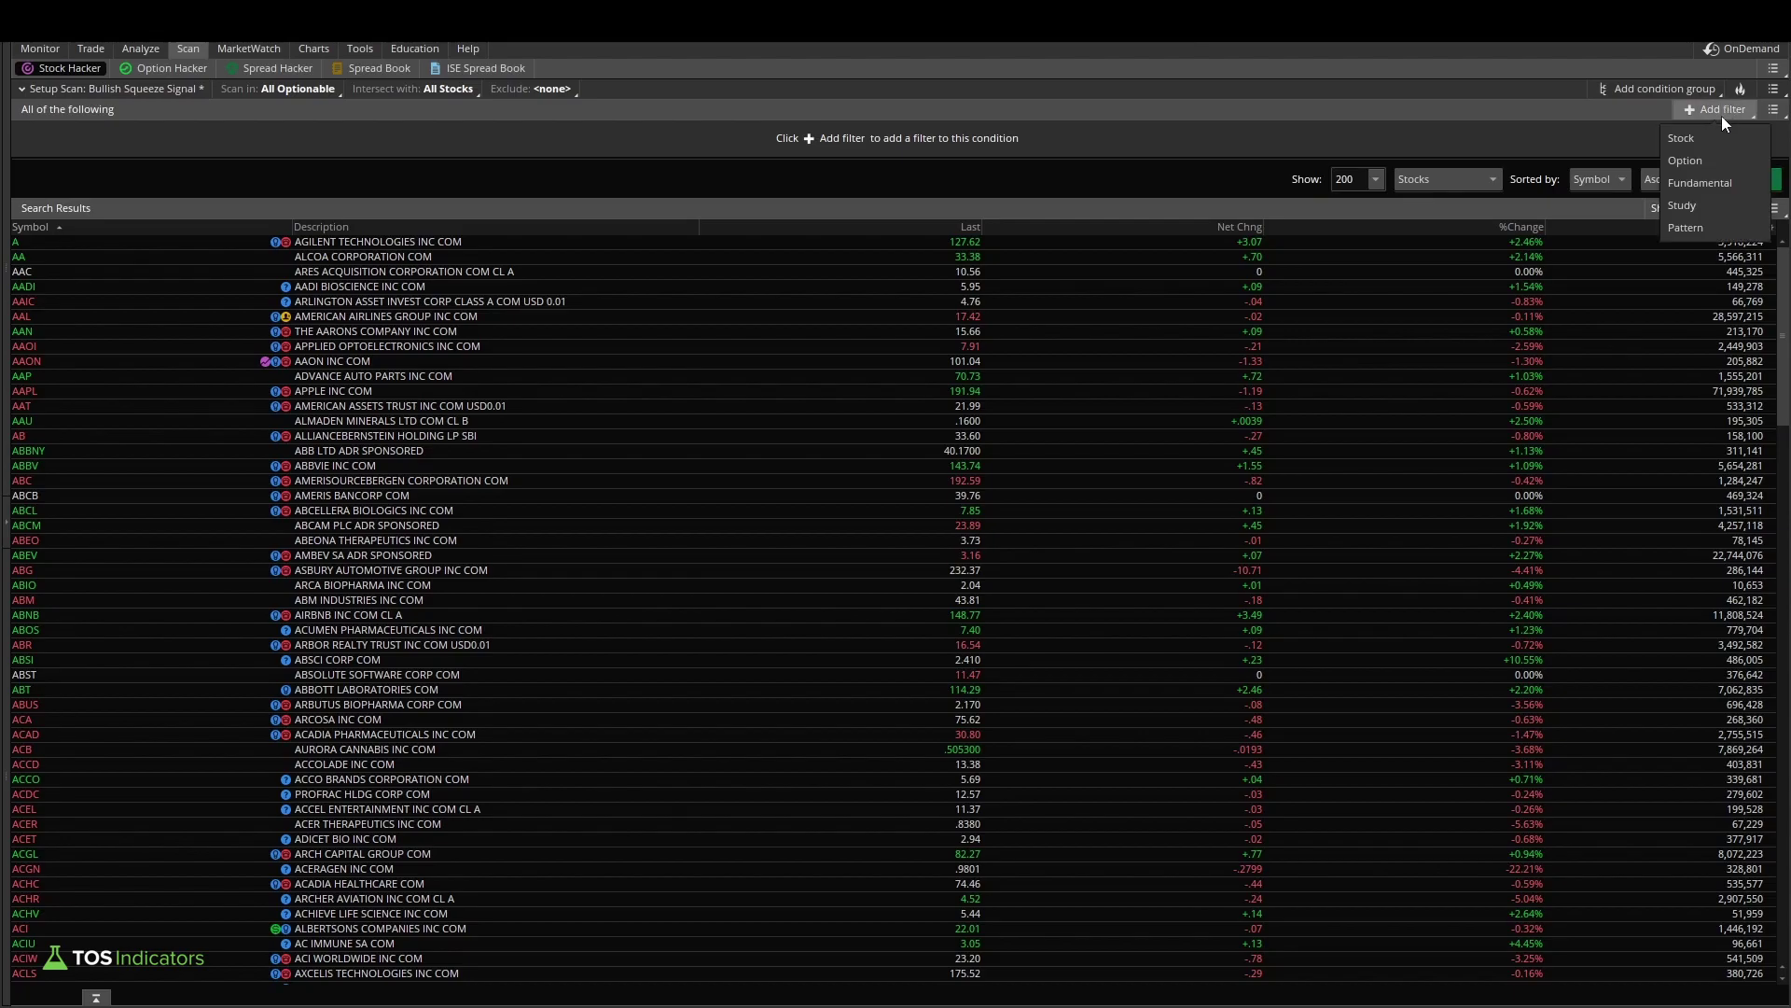
left_click(1707, 205)
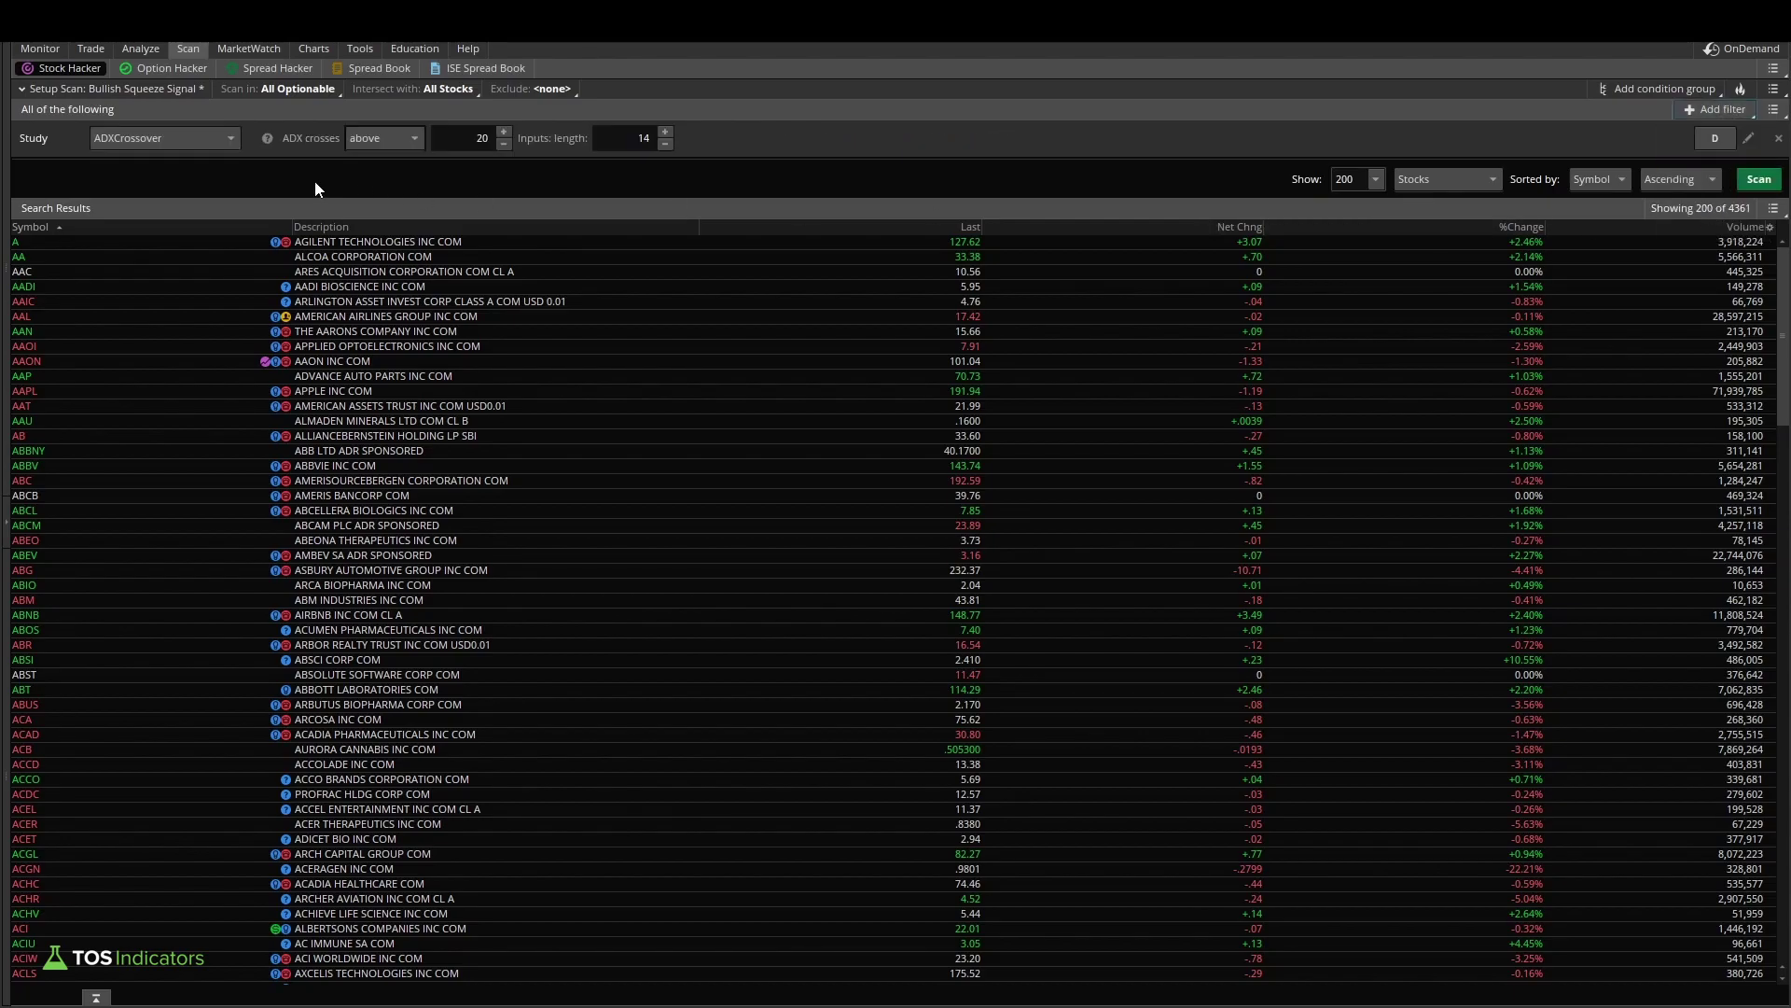
left_click(138, 138)
mouse_move(118, 439)
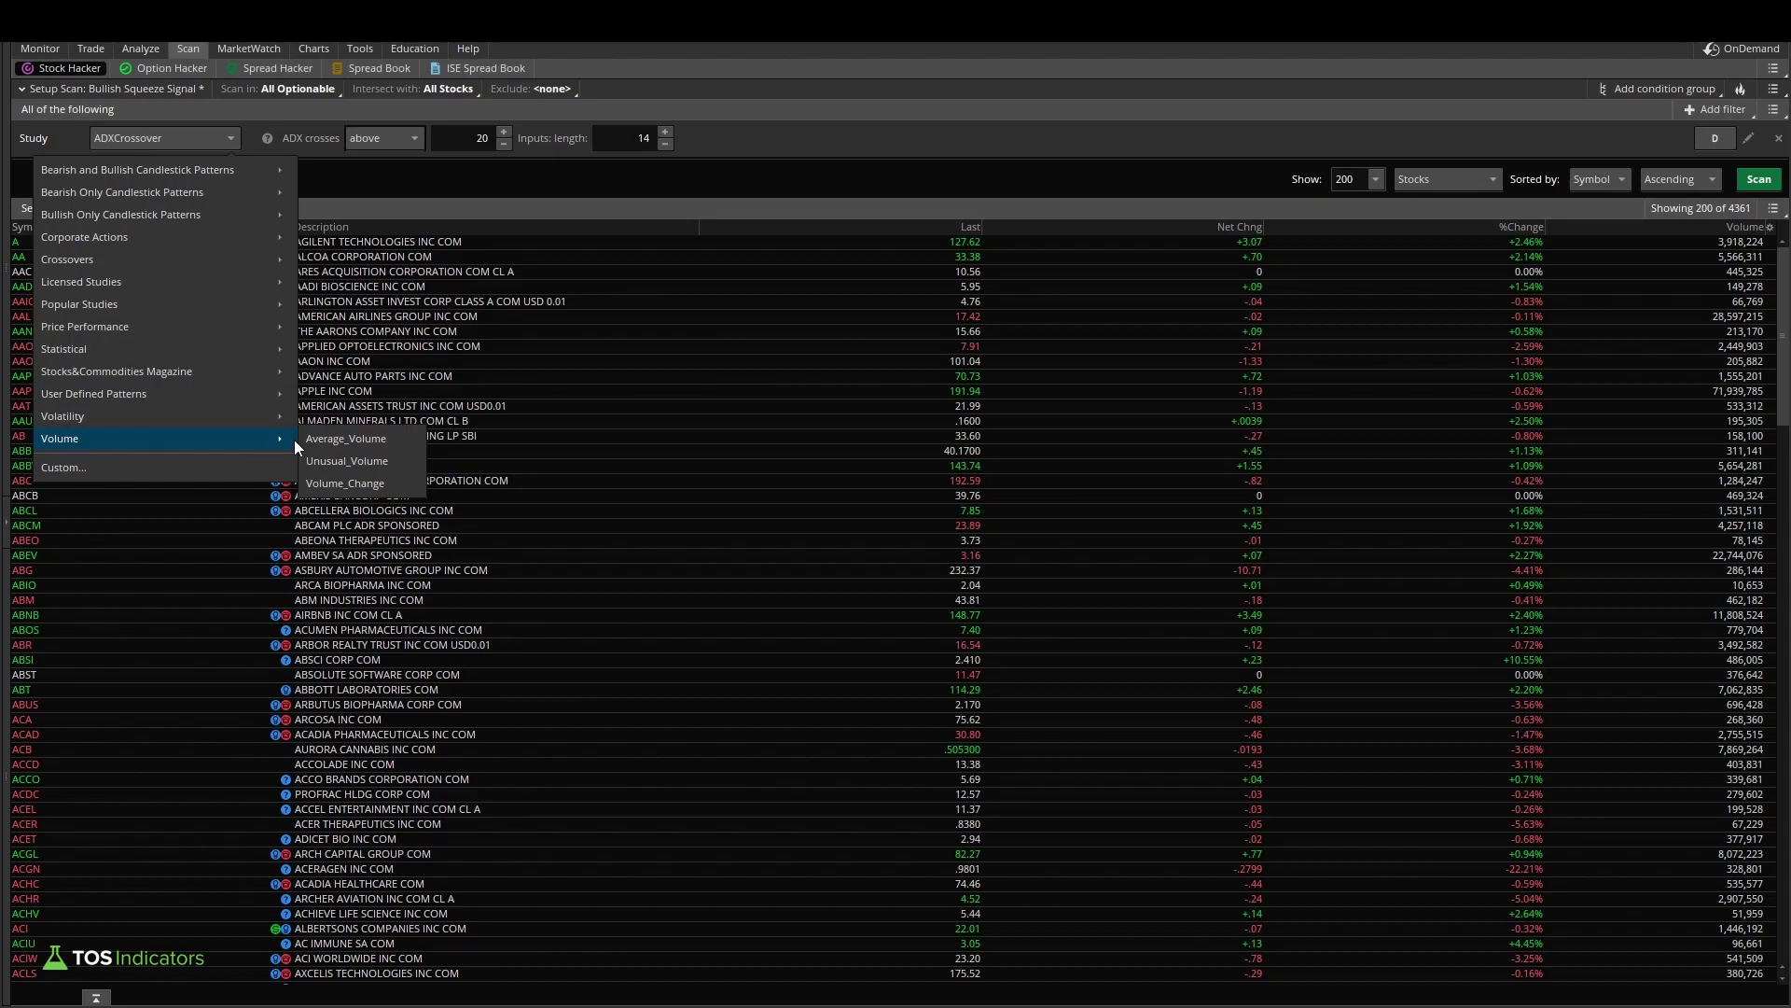
left_click(338, 440)
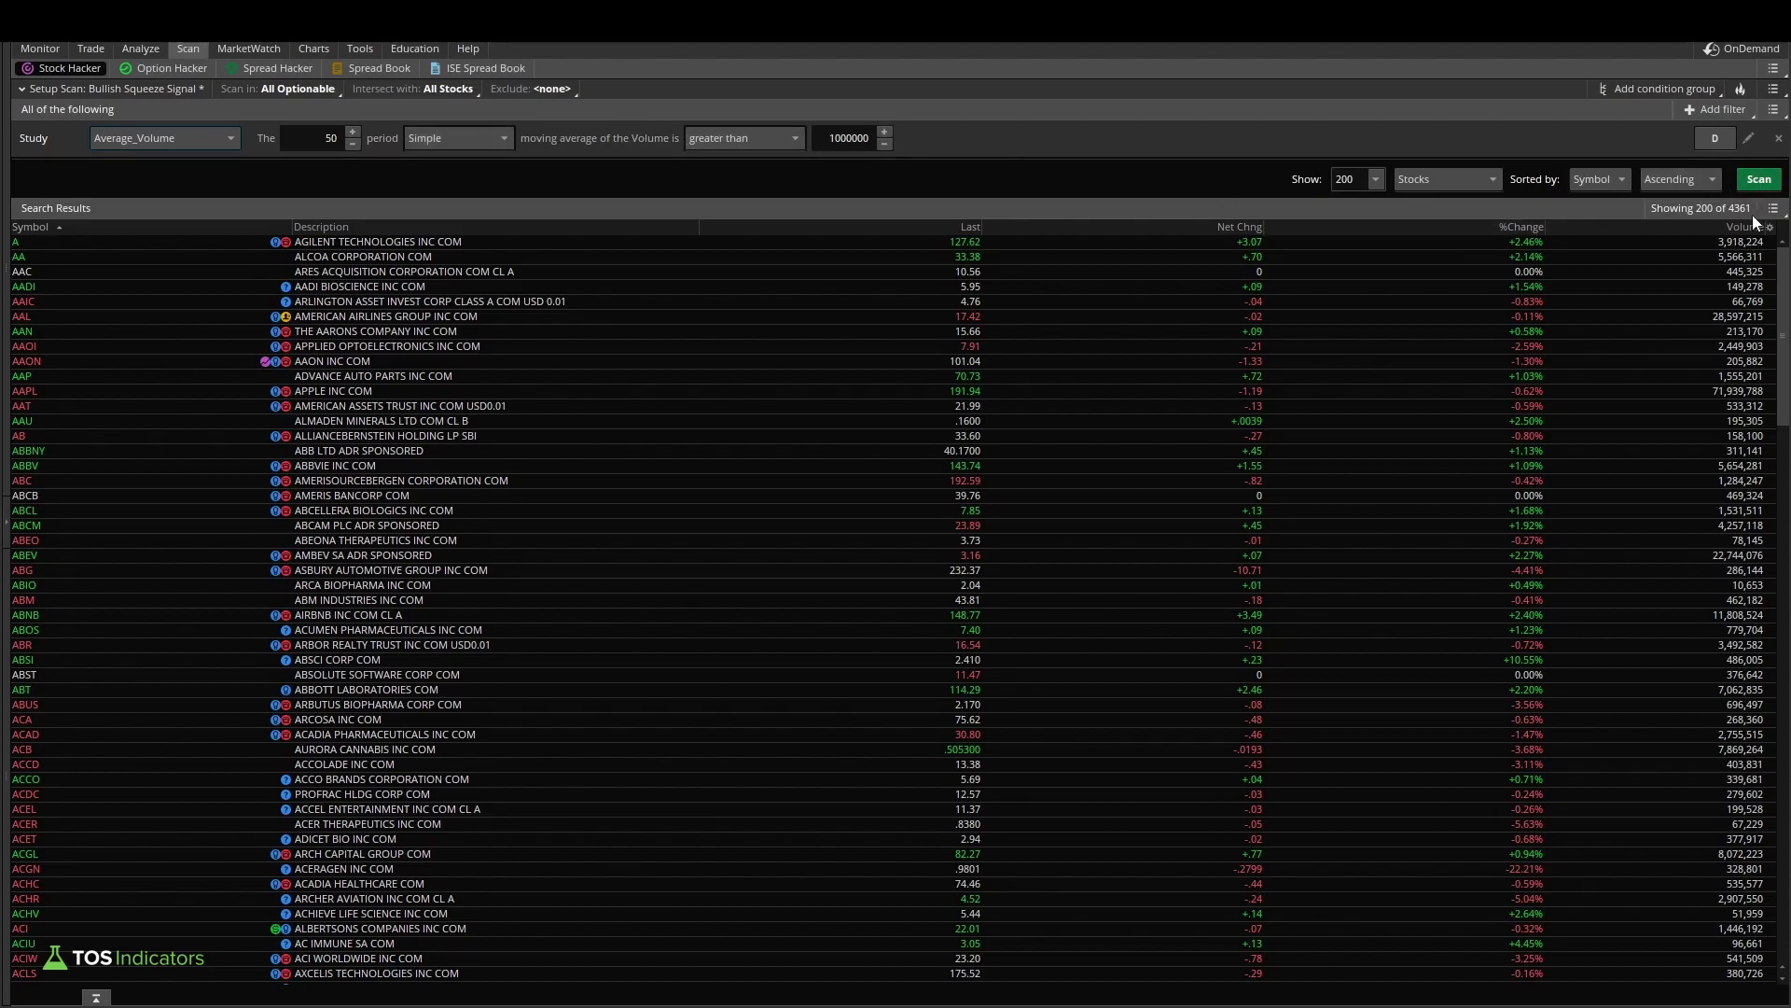
mouse_move(1766, 196)
left_mouse_down()
mouse_move(1716, 204)
mouse_move(1774, 235)
mouse_move(1741, 198)
left_mouse_up()
left_click(1769, 181)
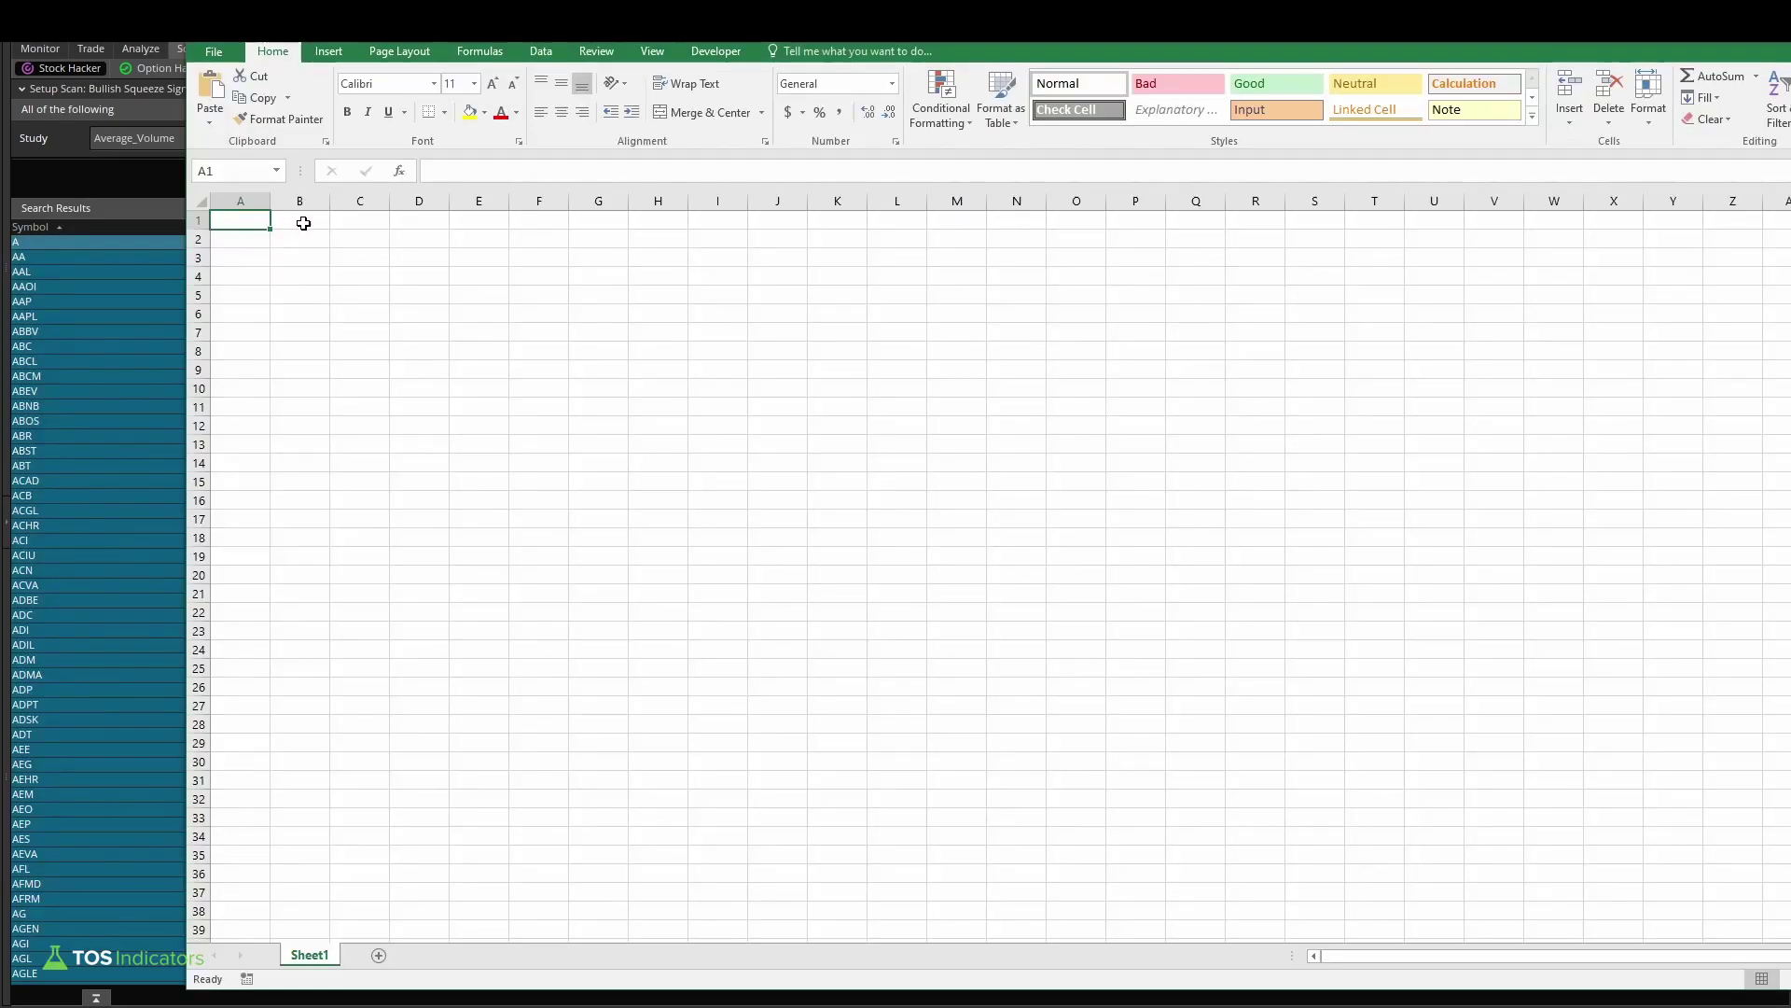
Paste the scan results at A2 and enter 'Optionable Stocks' as the A1 heading.
left_click(248, 240)
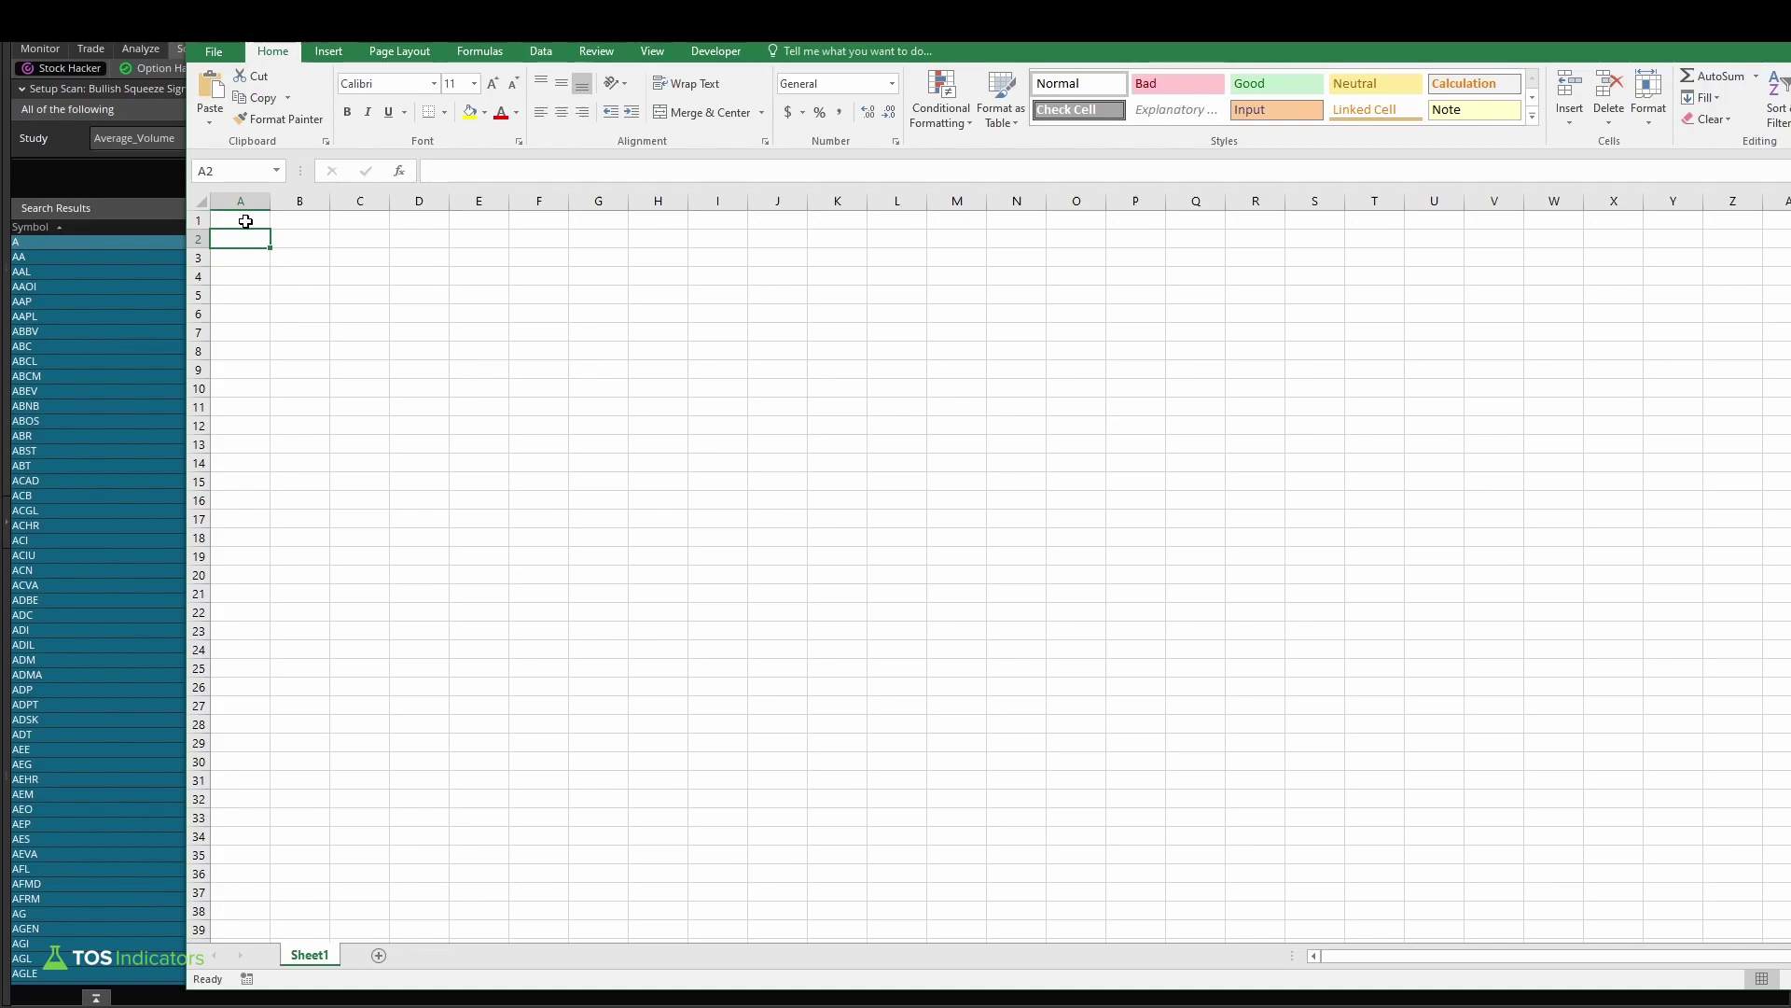
key("ctrl+v")
left_click(266, 270)
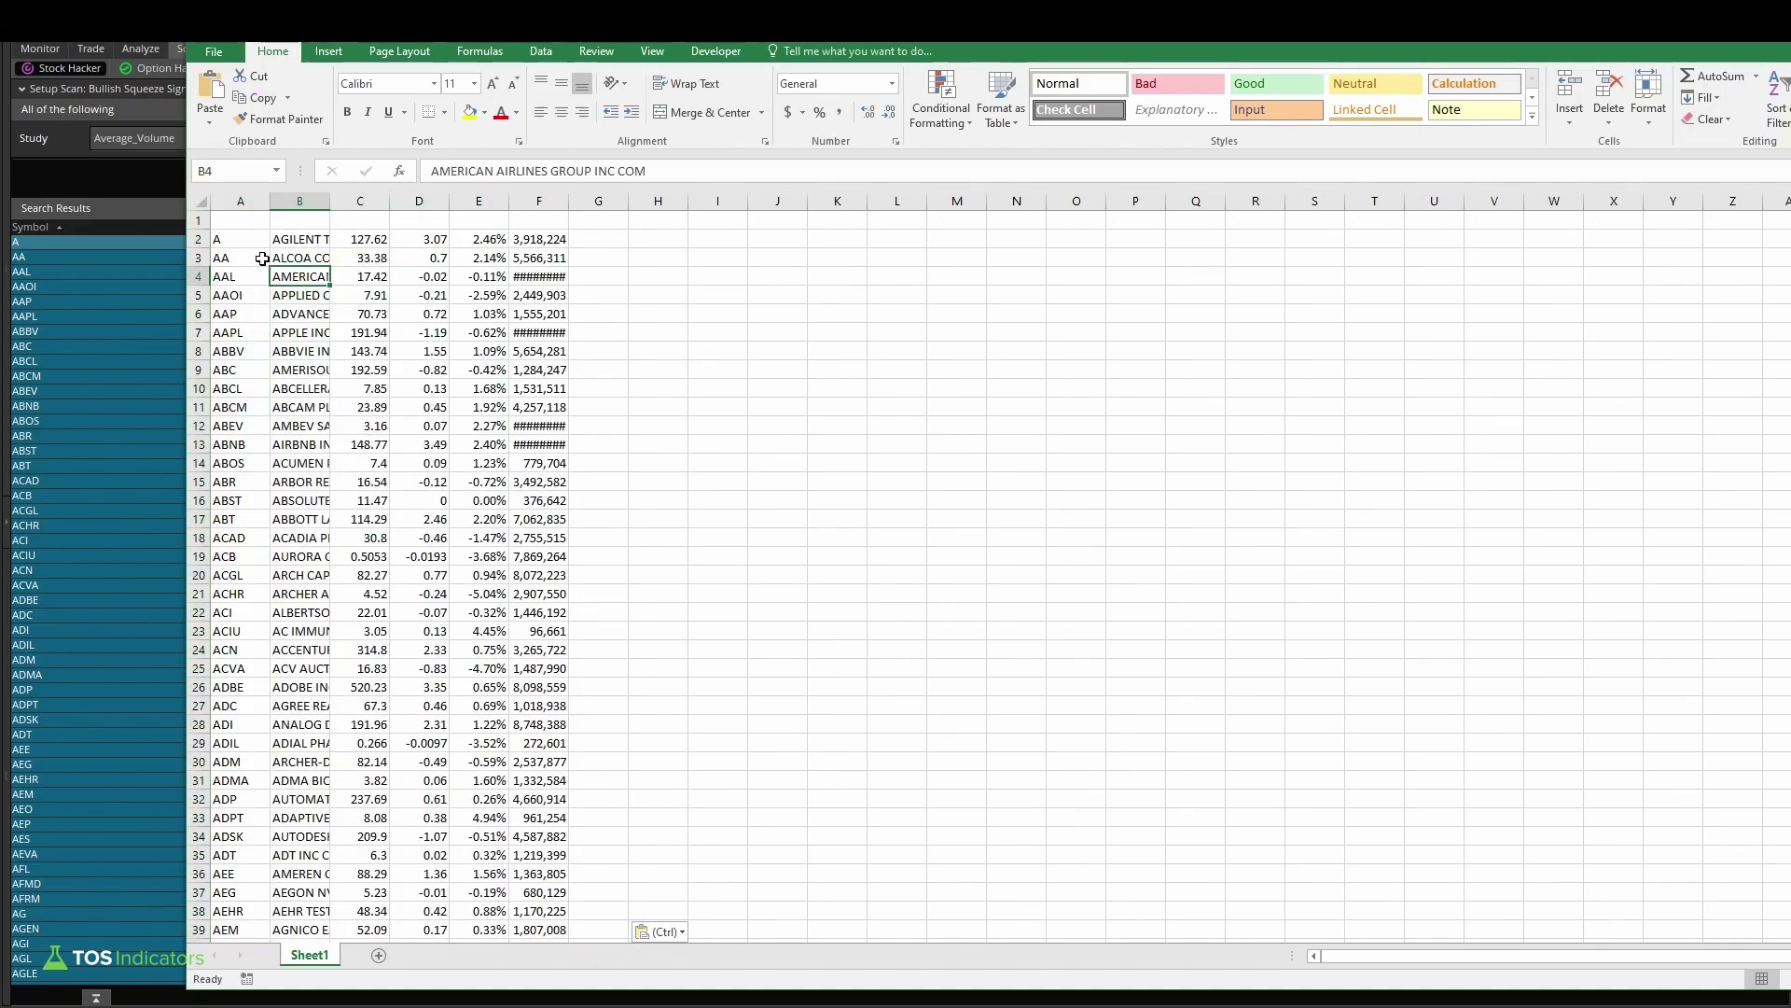
left_click(235, 221)
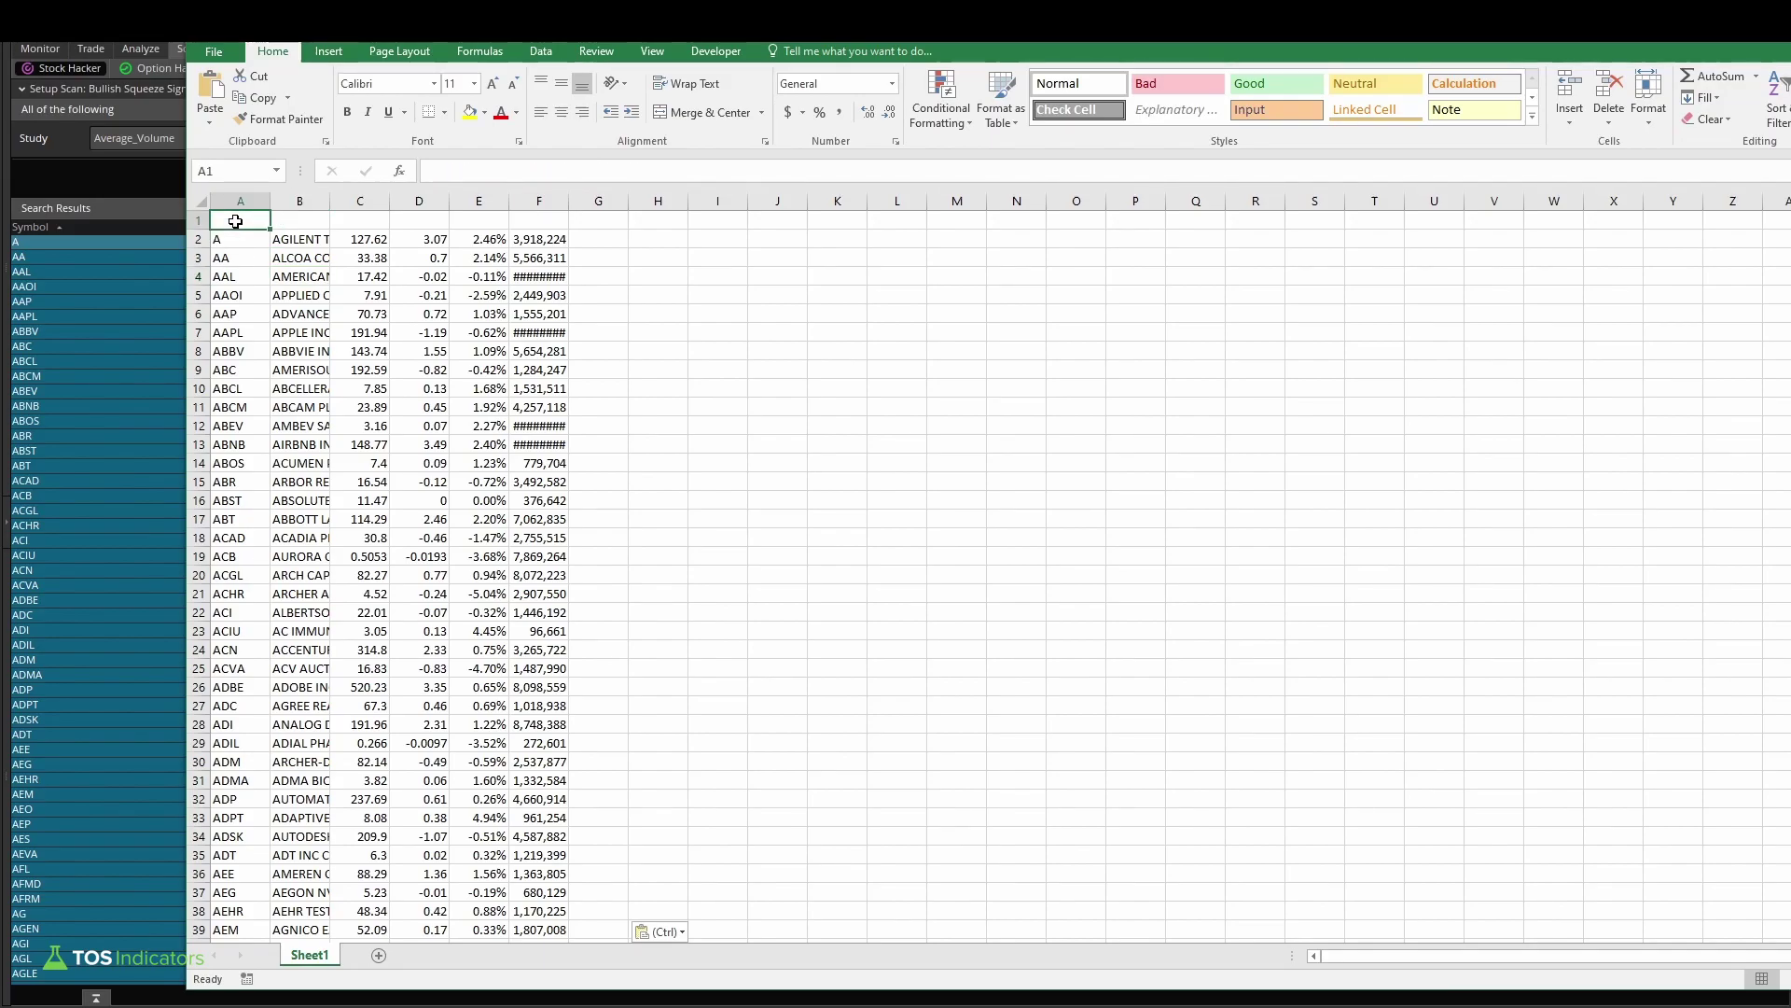
type("Optionable Stocks")
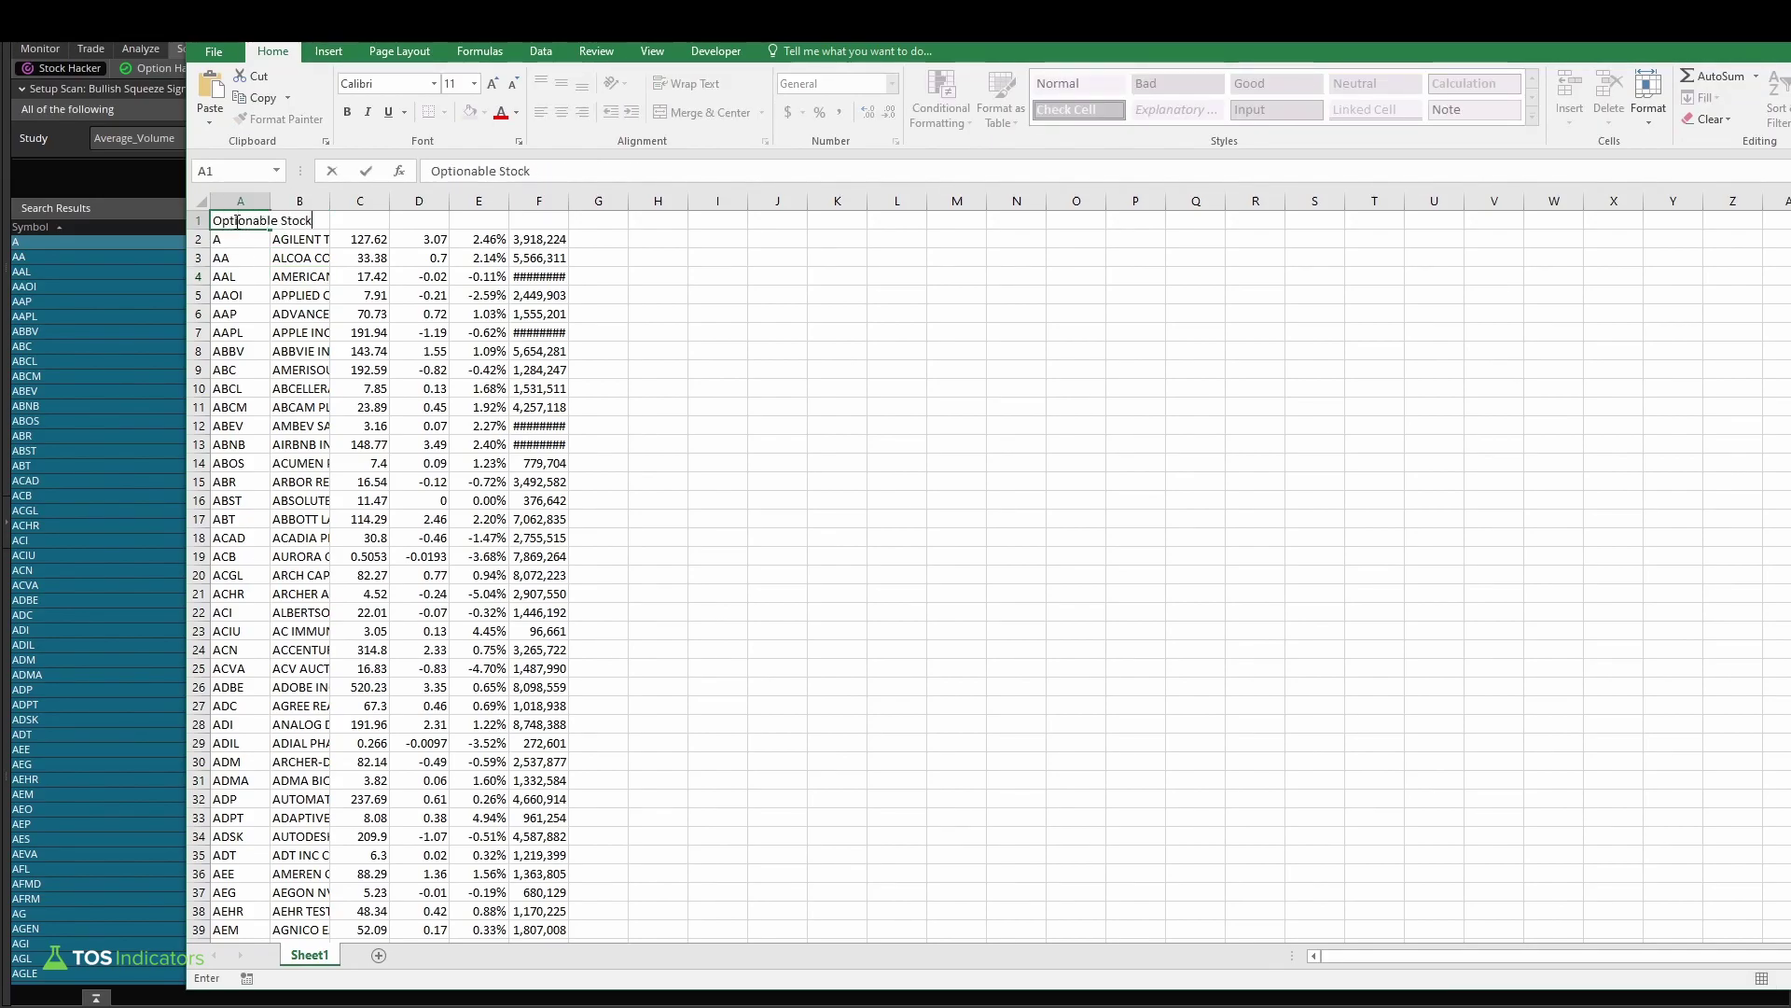
key("Return")
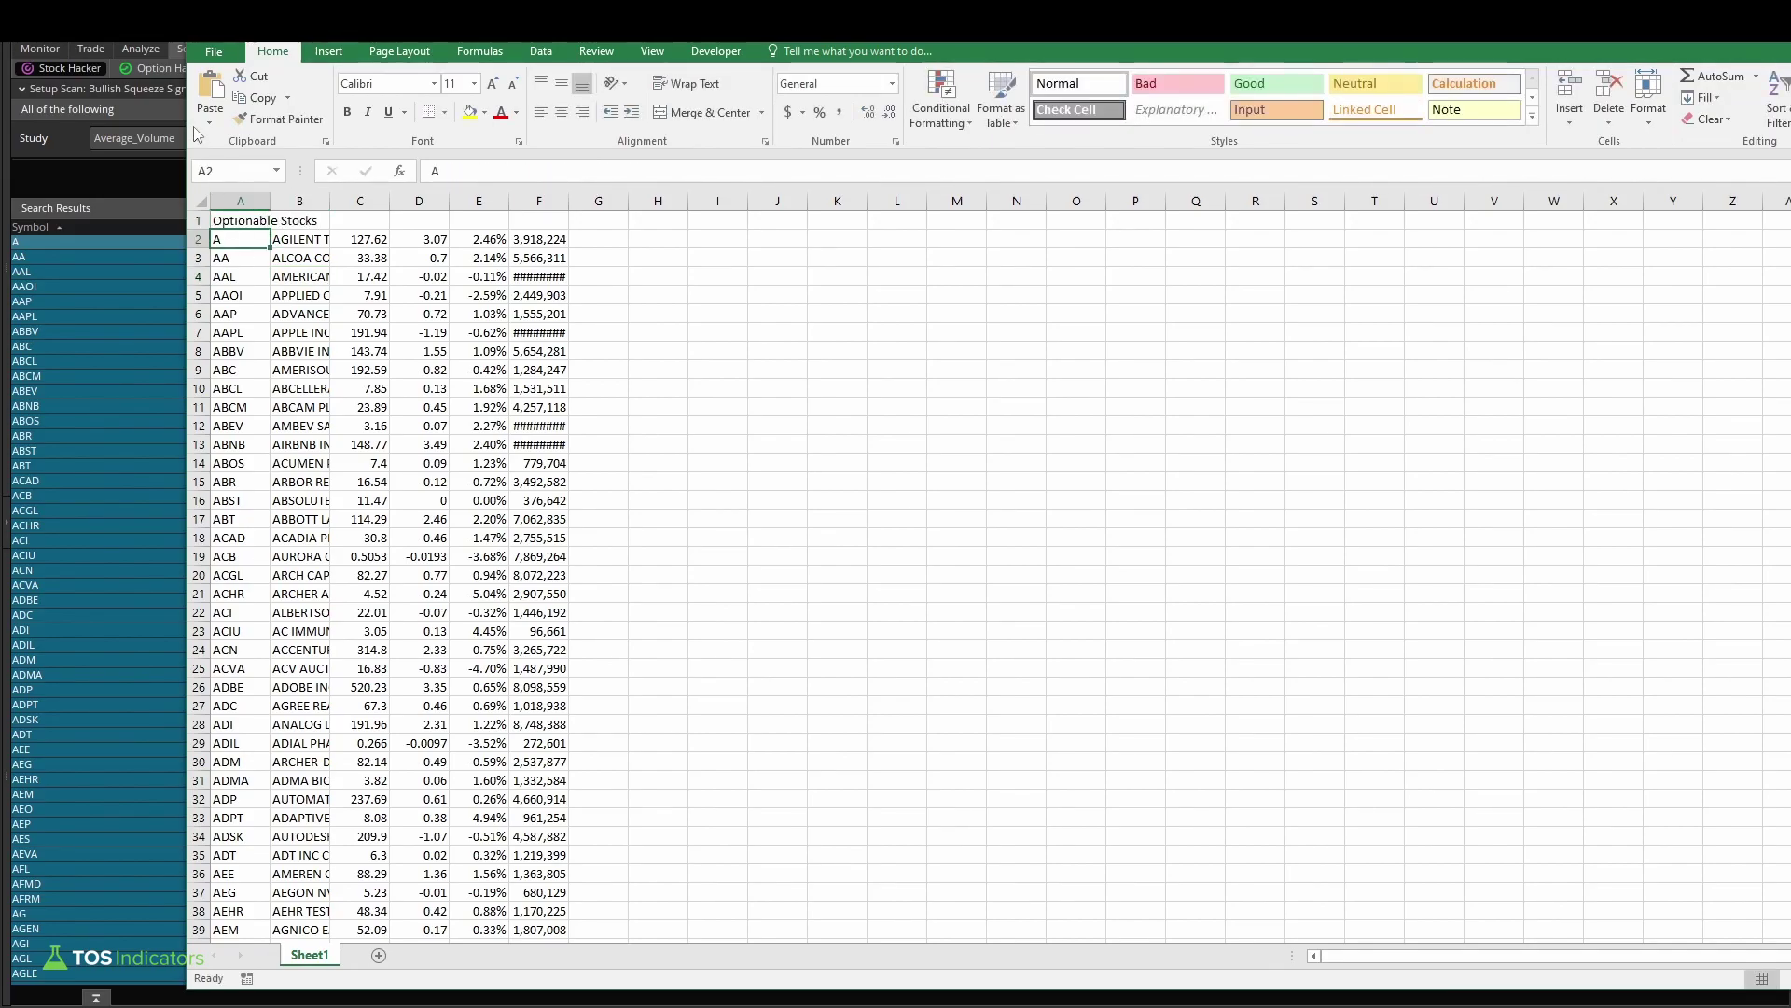
Delete columns B through F, leaving only the ticker symbols in column A.
left_click(299, 201)
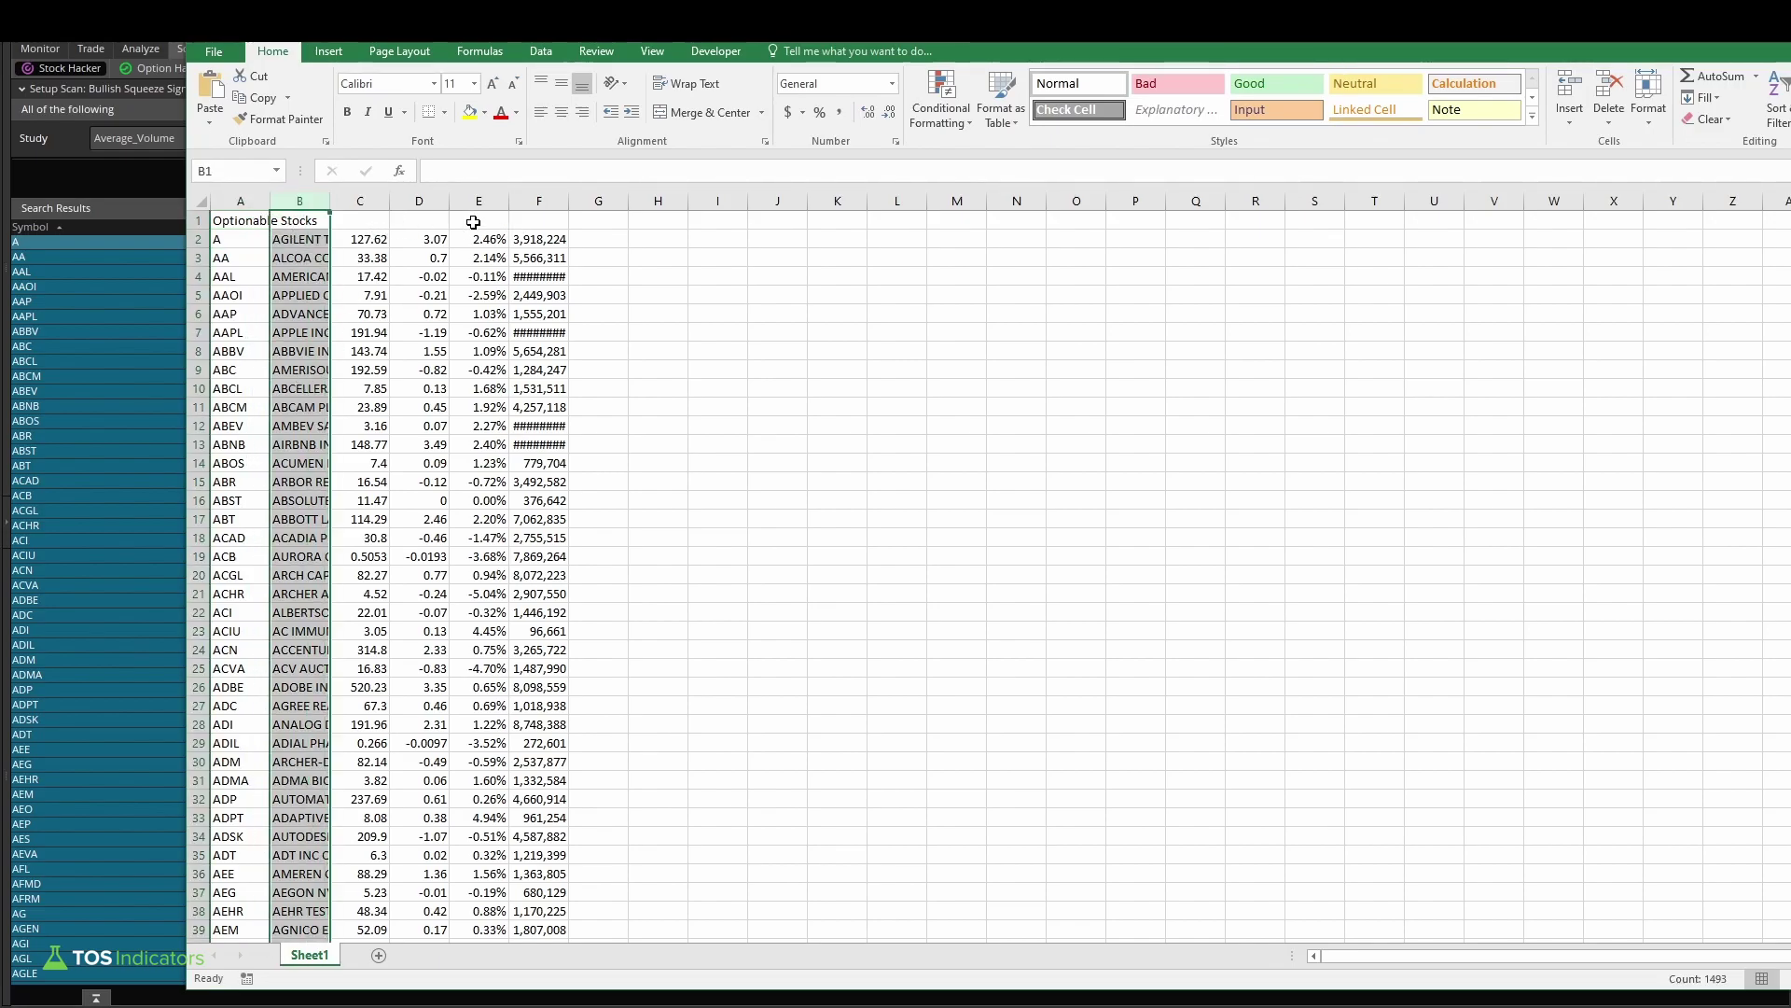
left_click(544, 198, "shift")
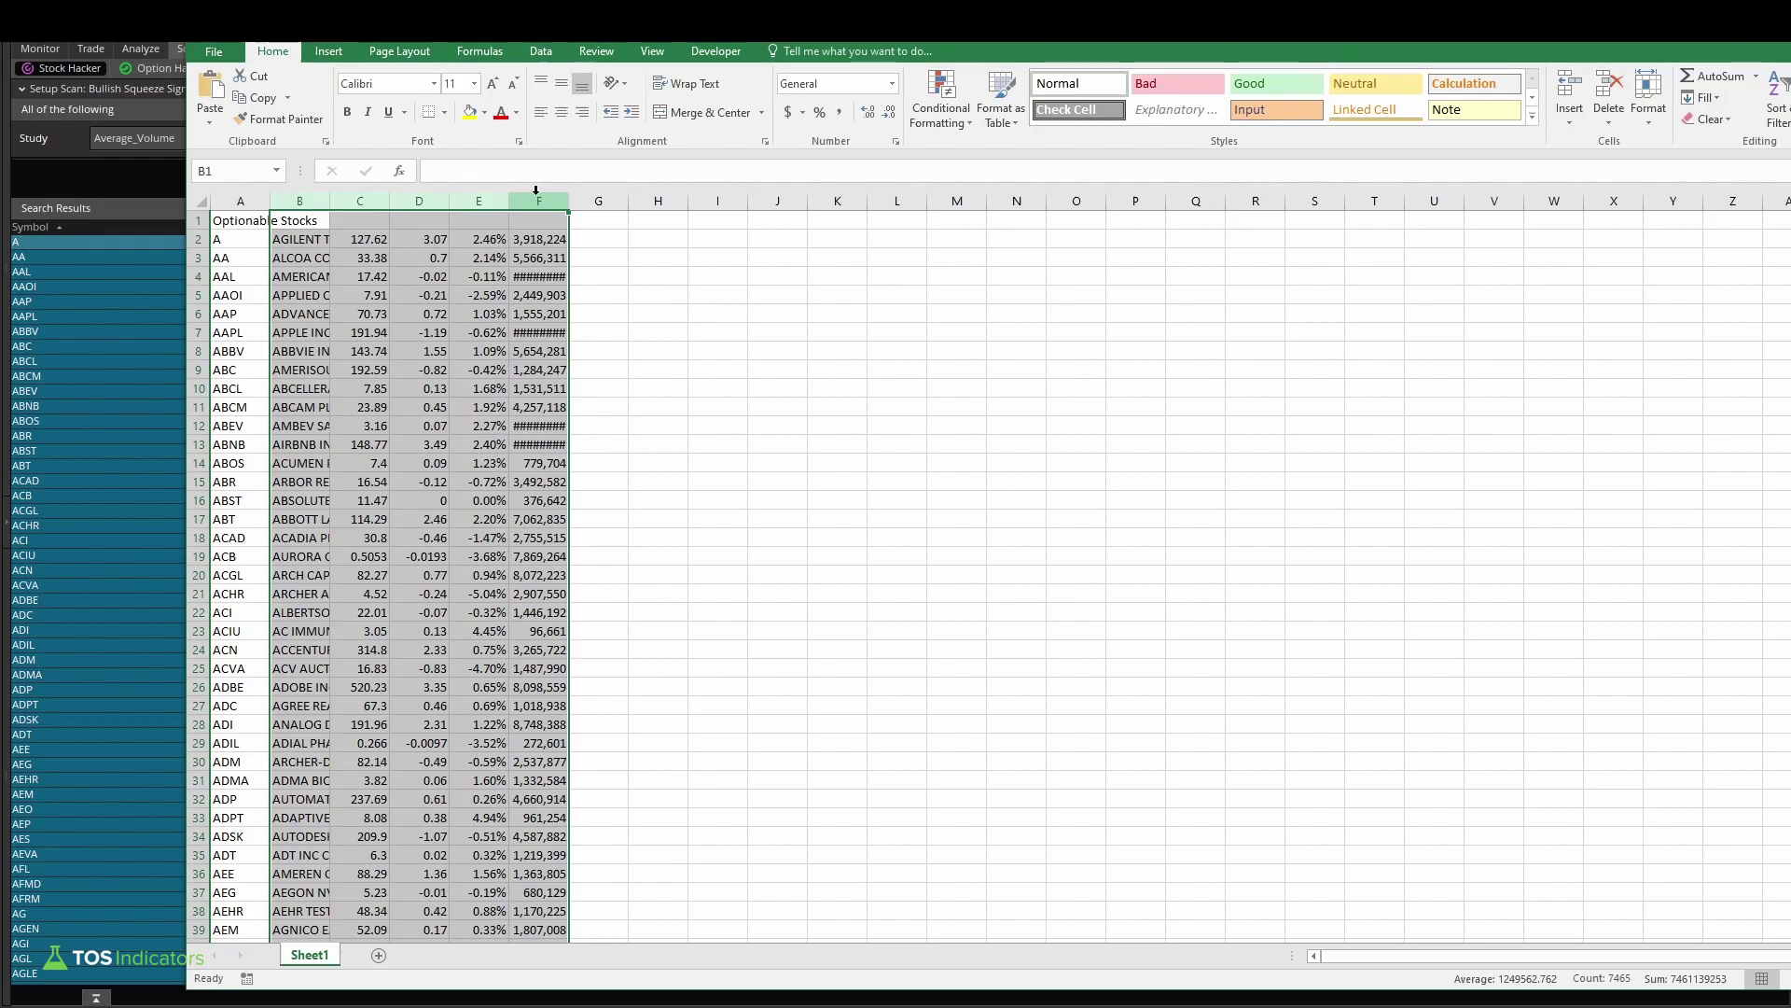
right_click(538, 199)
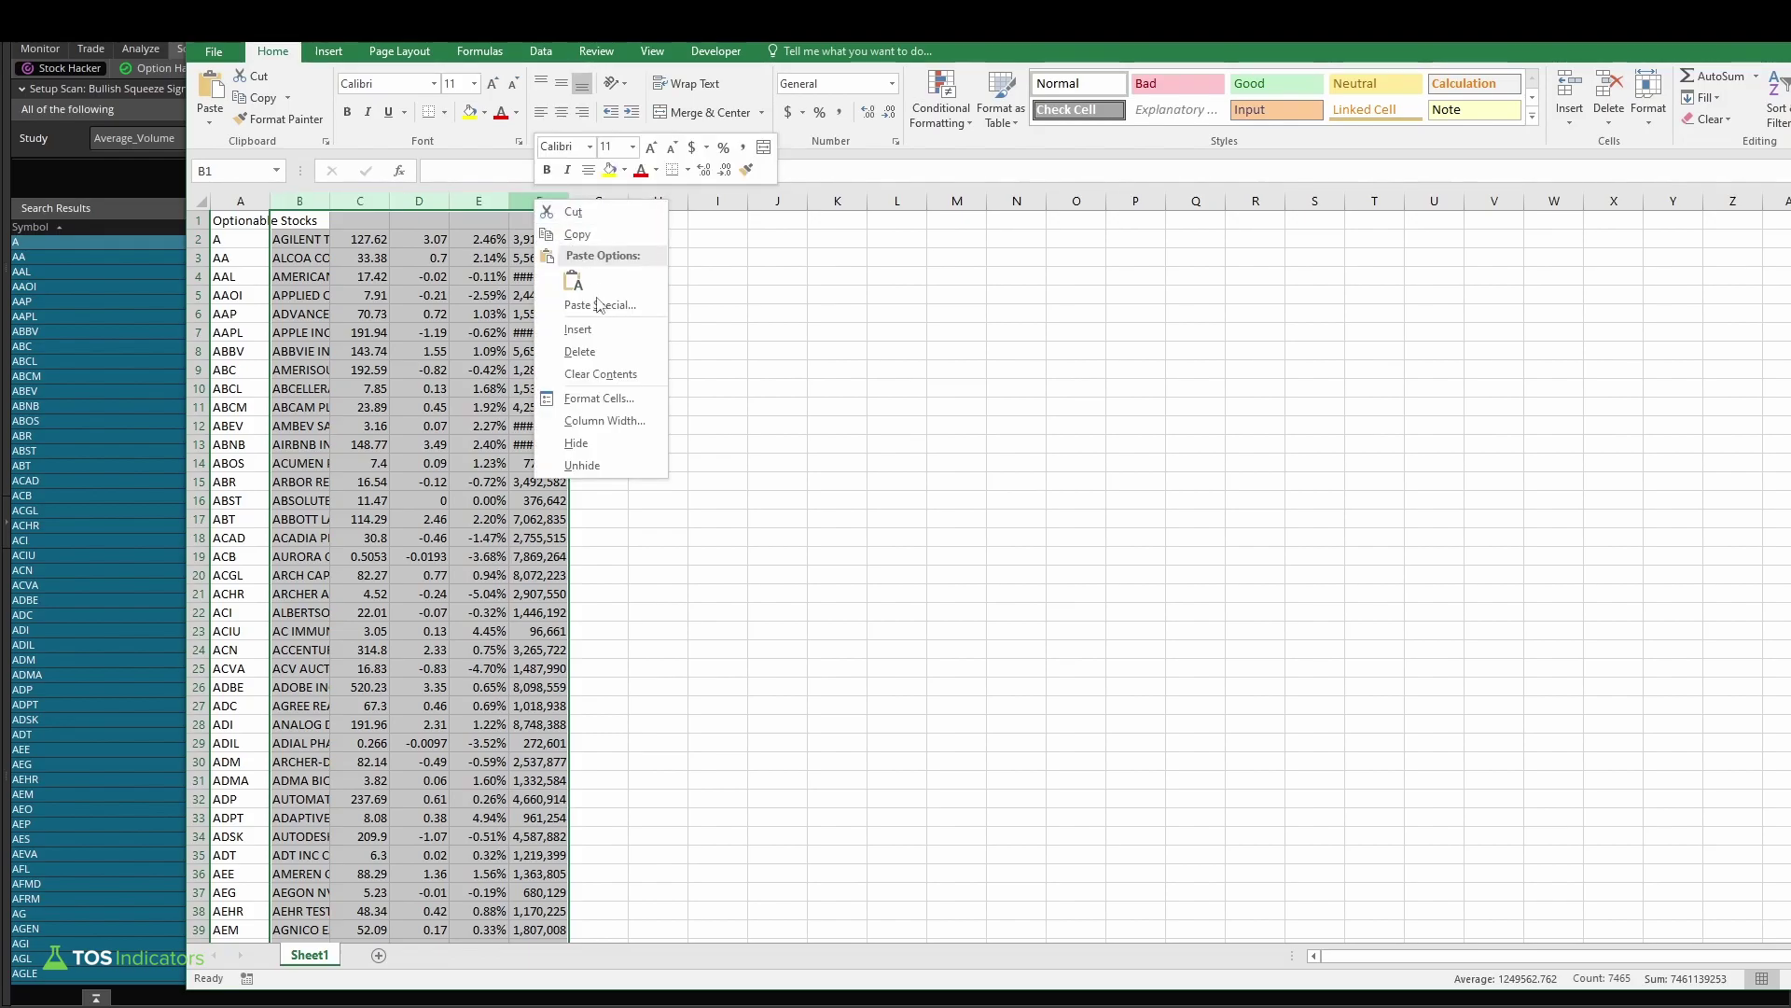
left_click(597, 352)
left_click(597, 350)
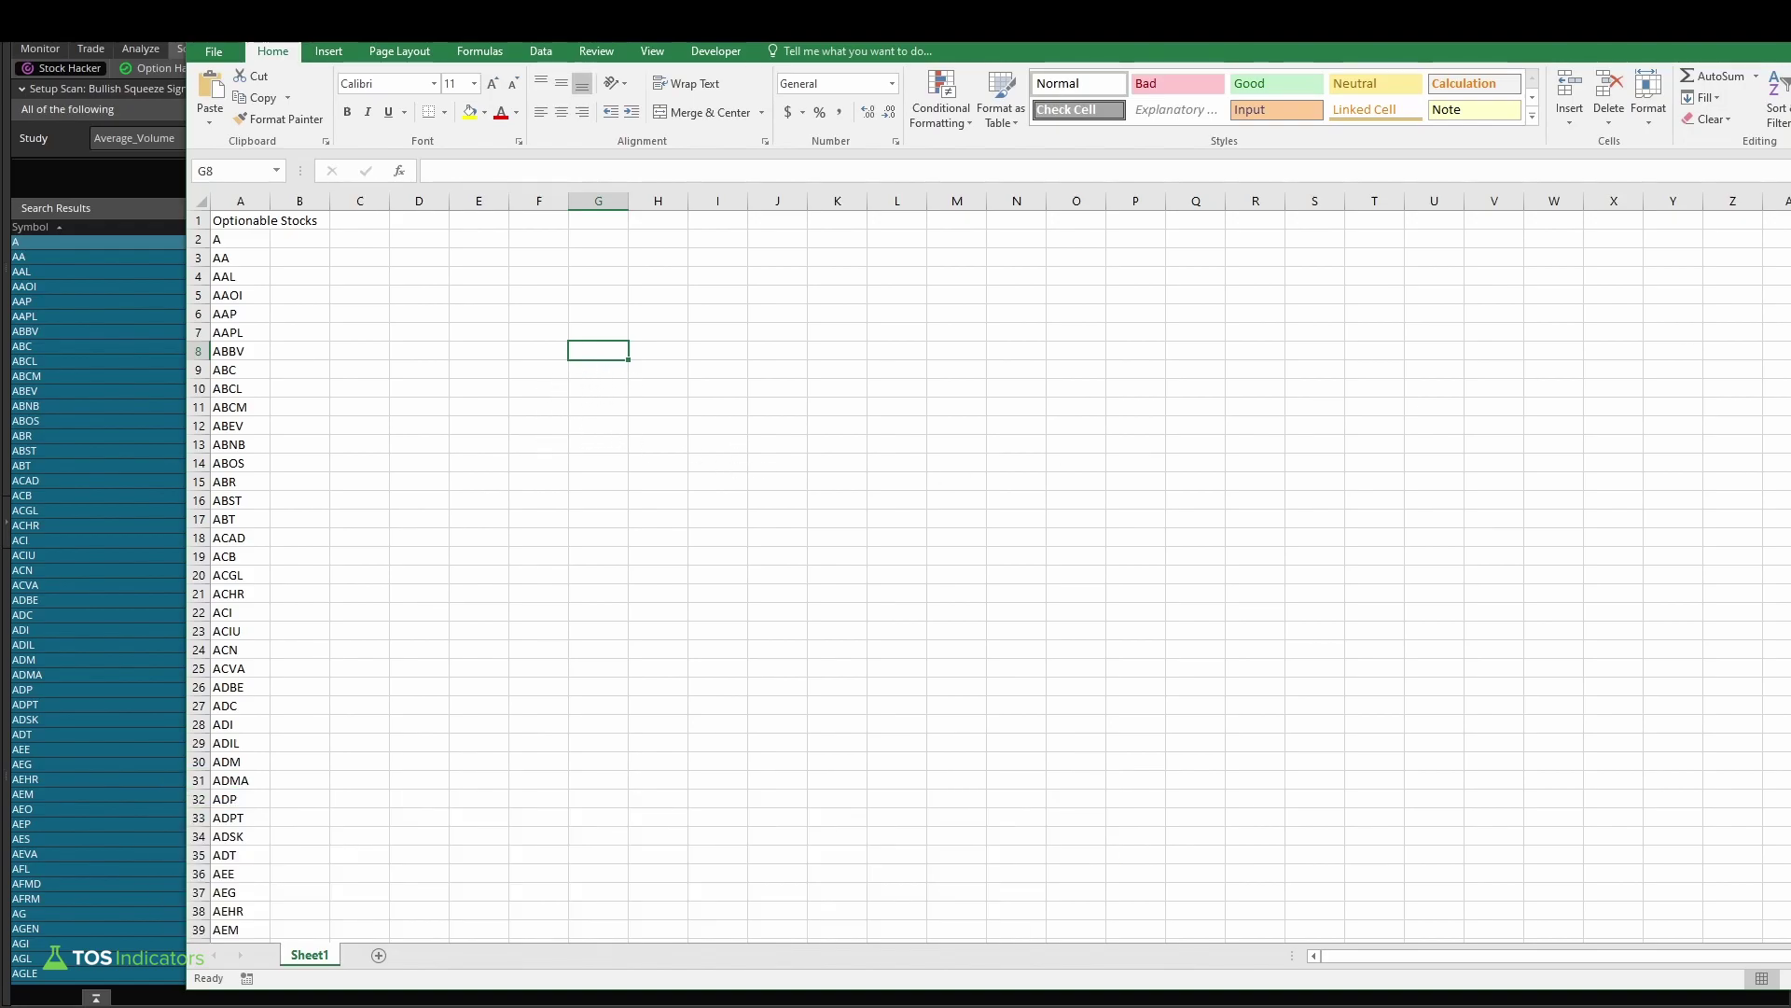
key("alt+Tab")
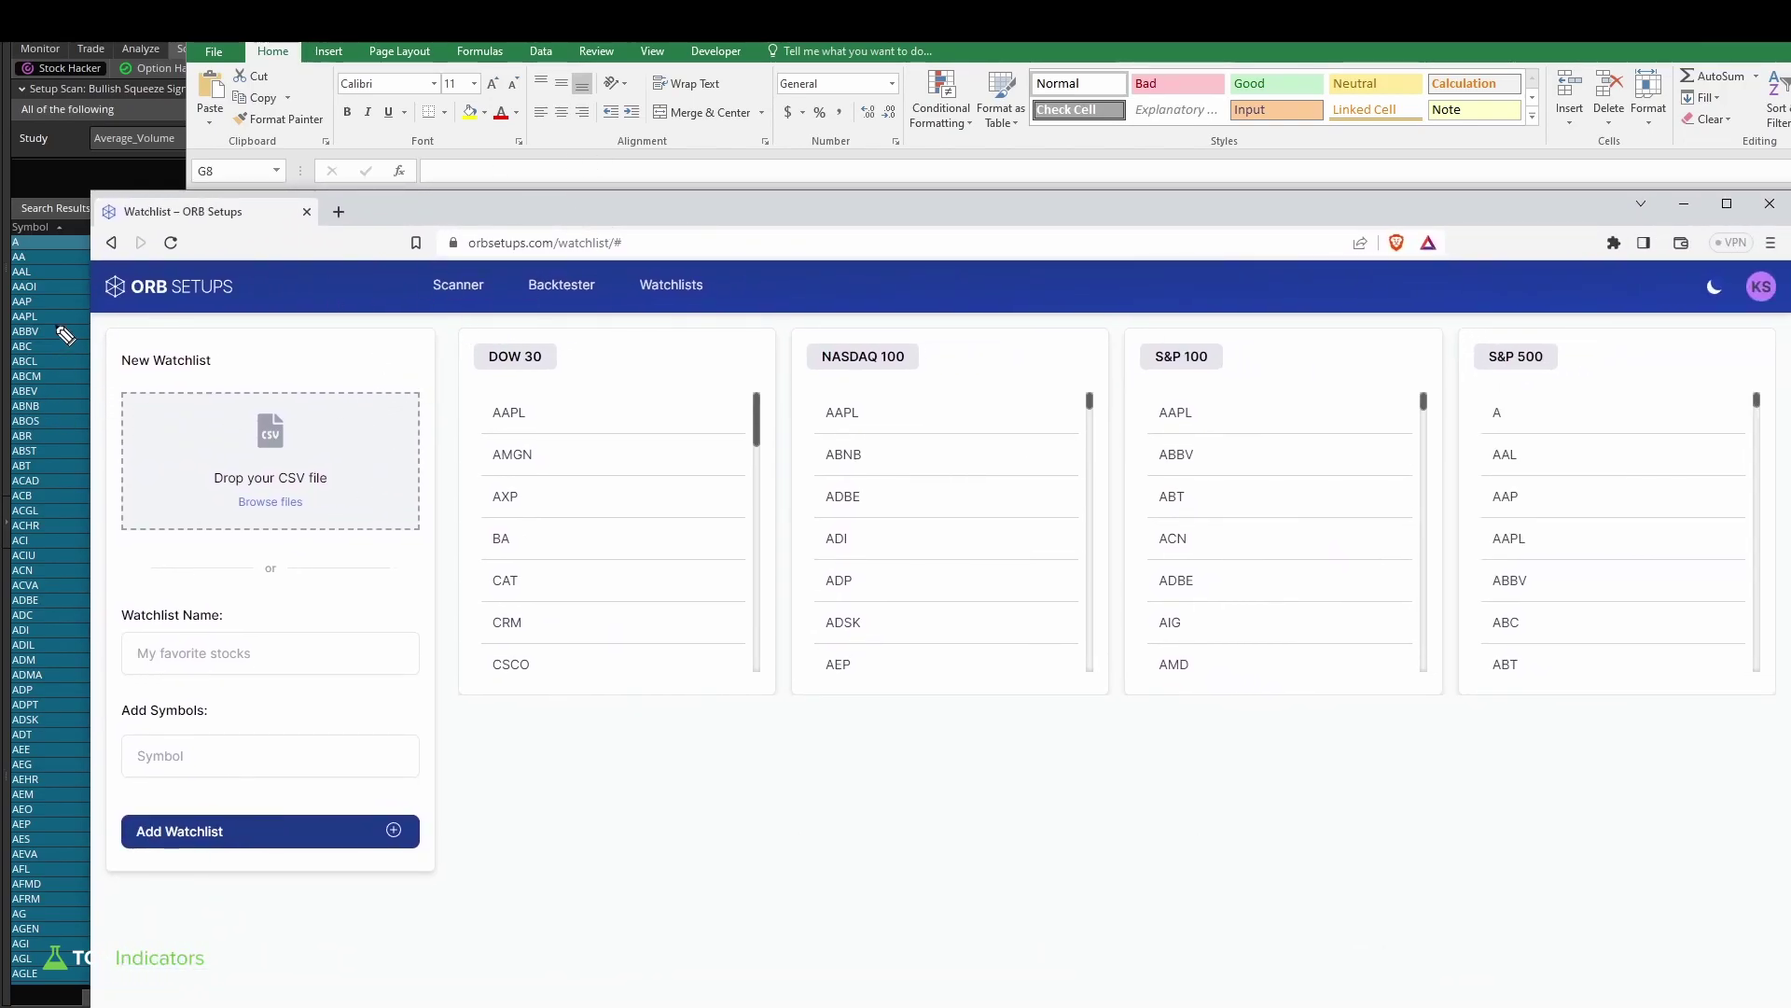
Mark up the symbol list and CSV upload area, then drag the browser aside.
left_click_drag(28, 221, 57, 455)
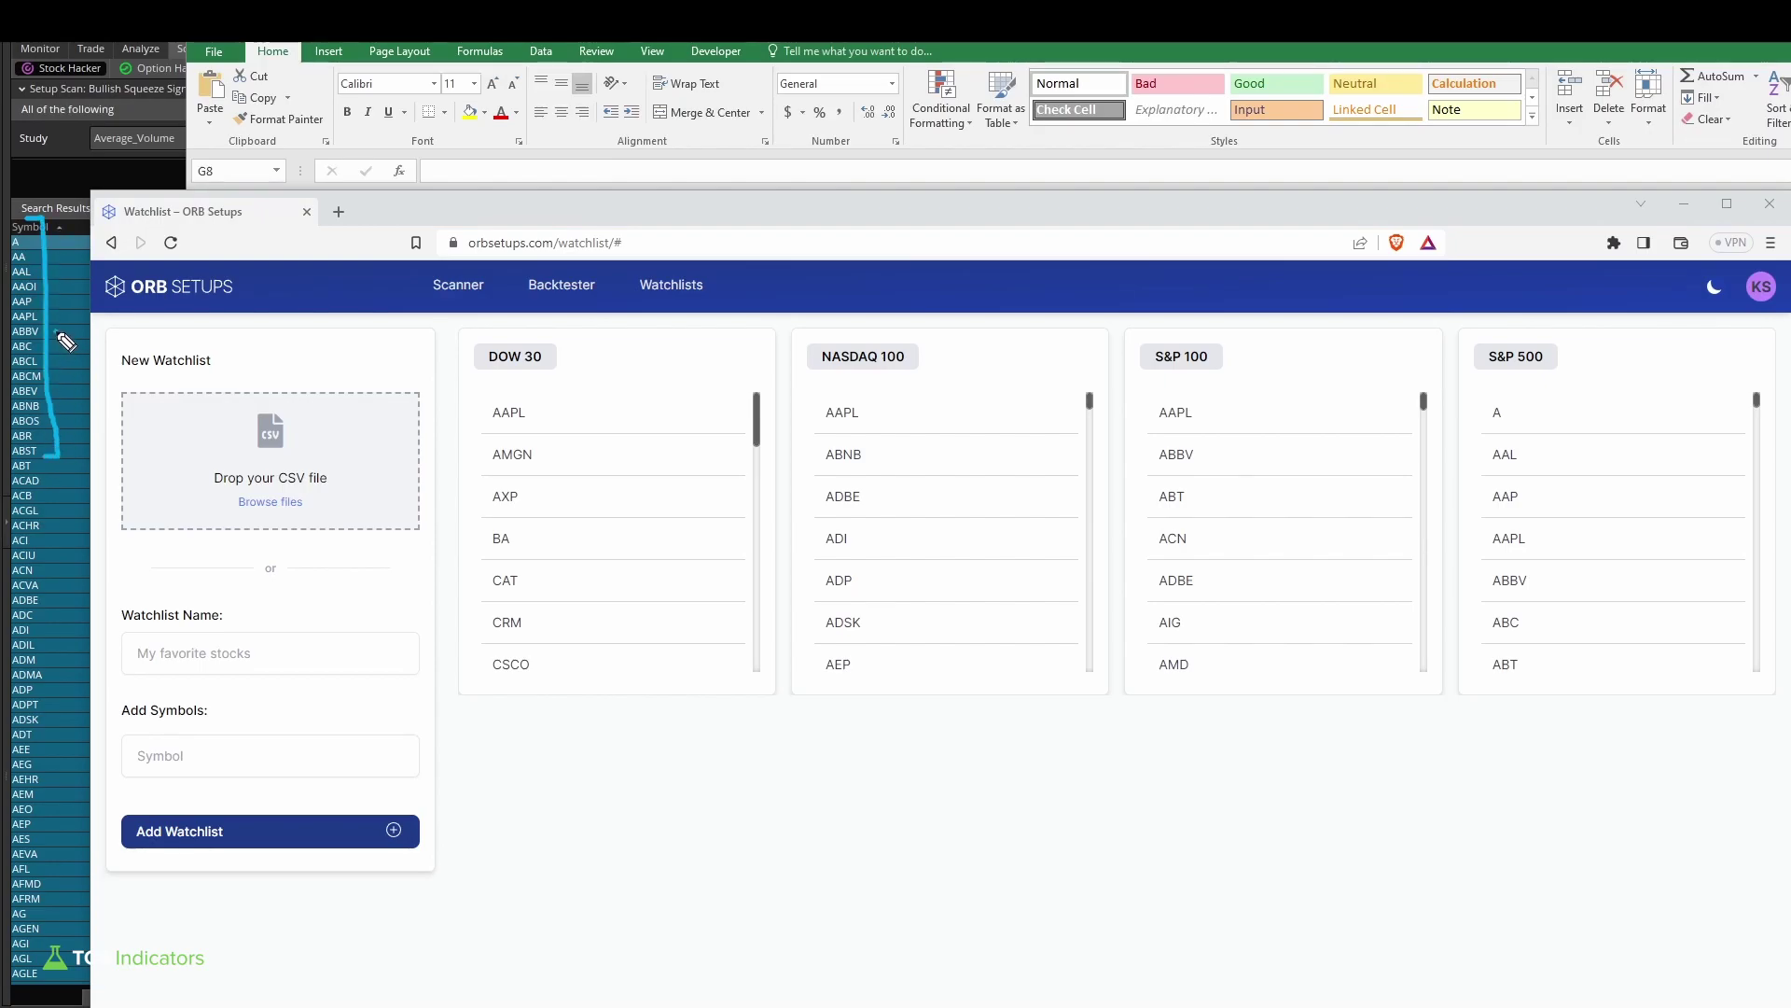
mouse_move(62, 336)
left_mouse_down()
mouse_move(166, 461)
mouse_move(140, 456)
mouse_move(168, 463)
left_mouse_up()
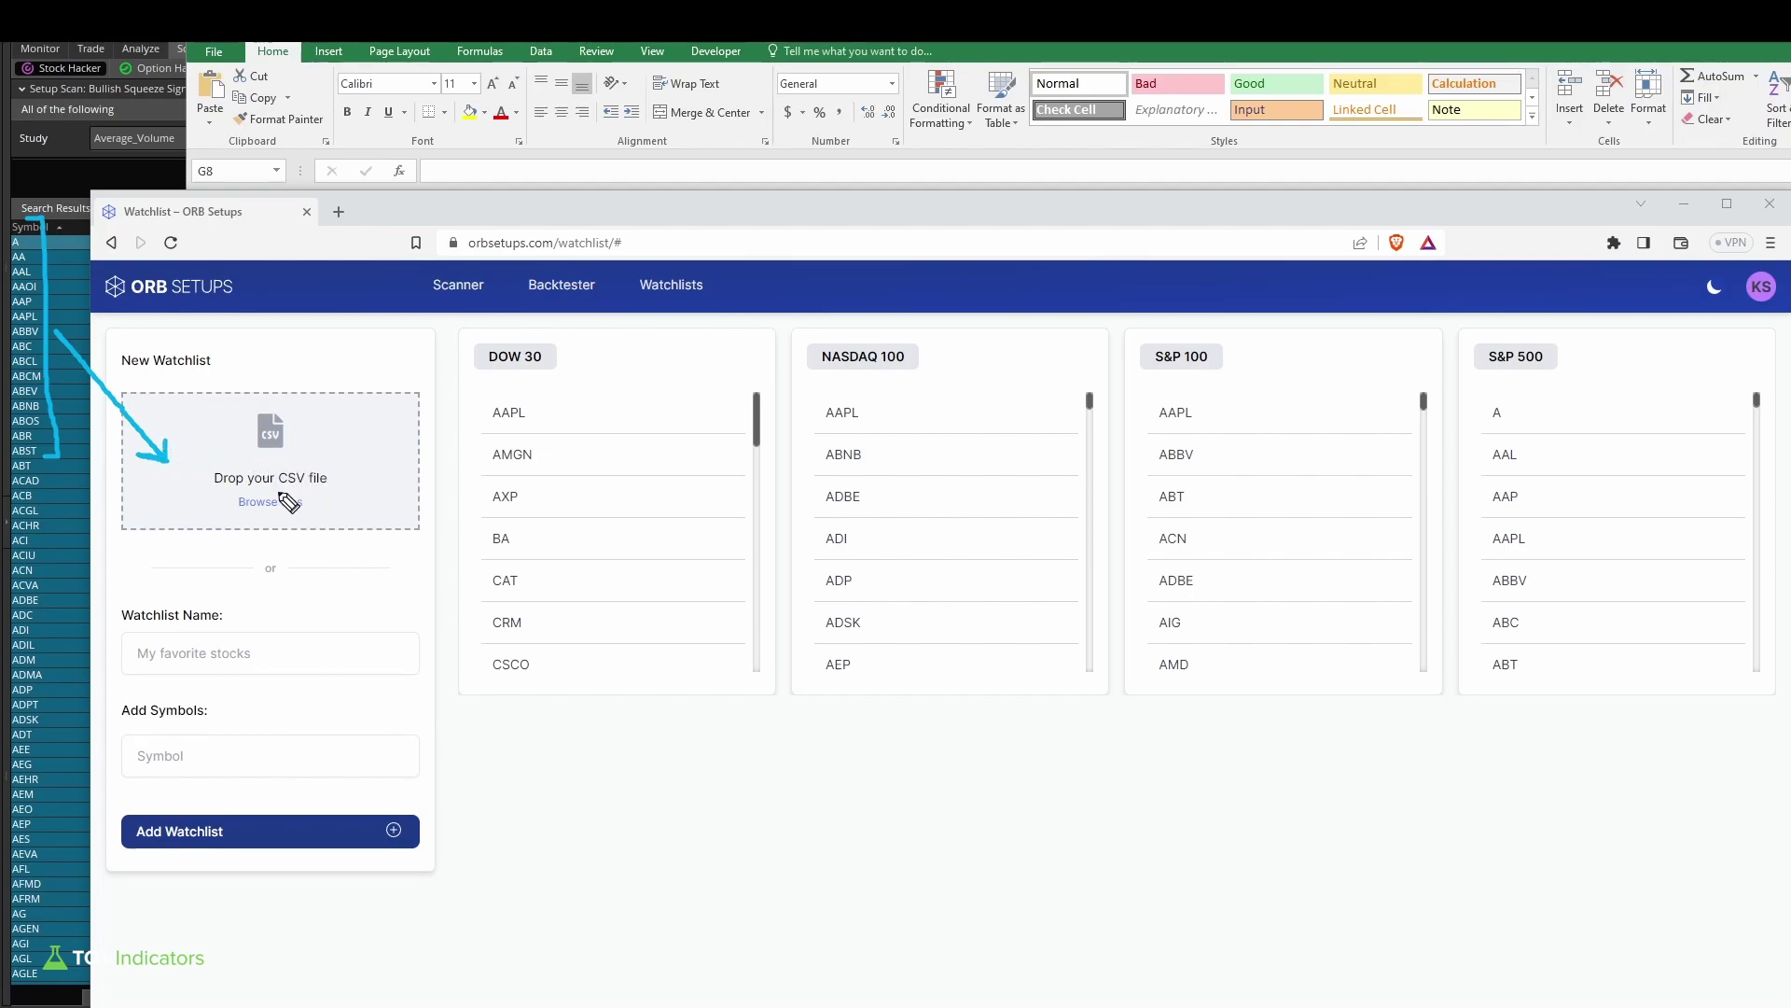
key("e")
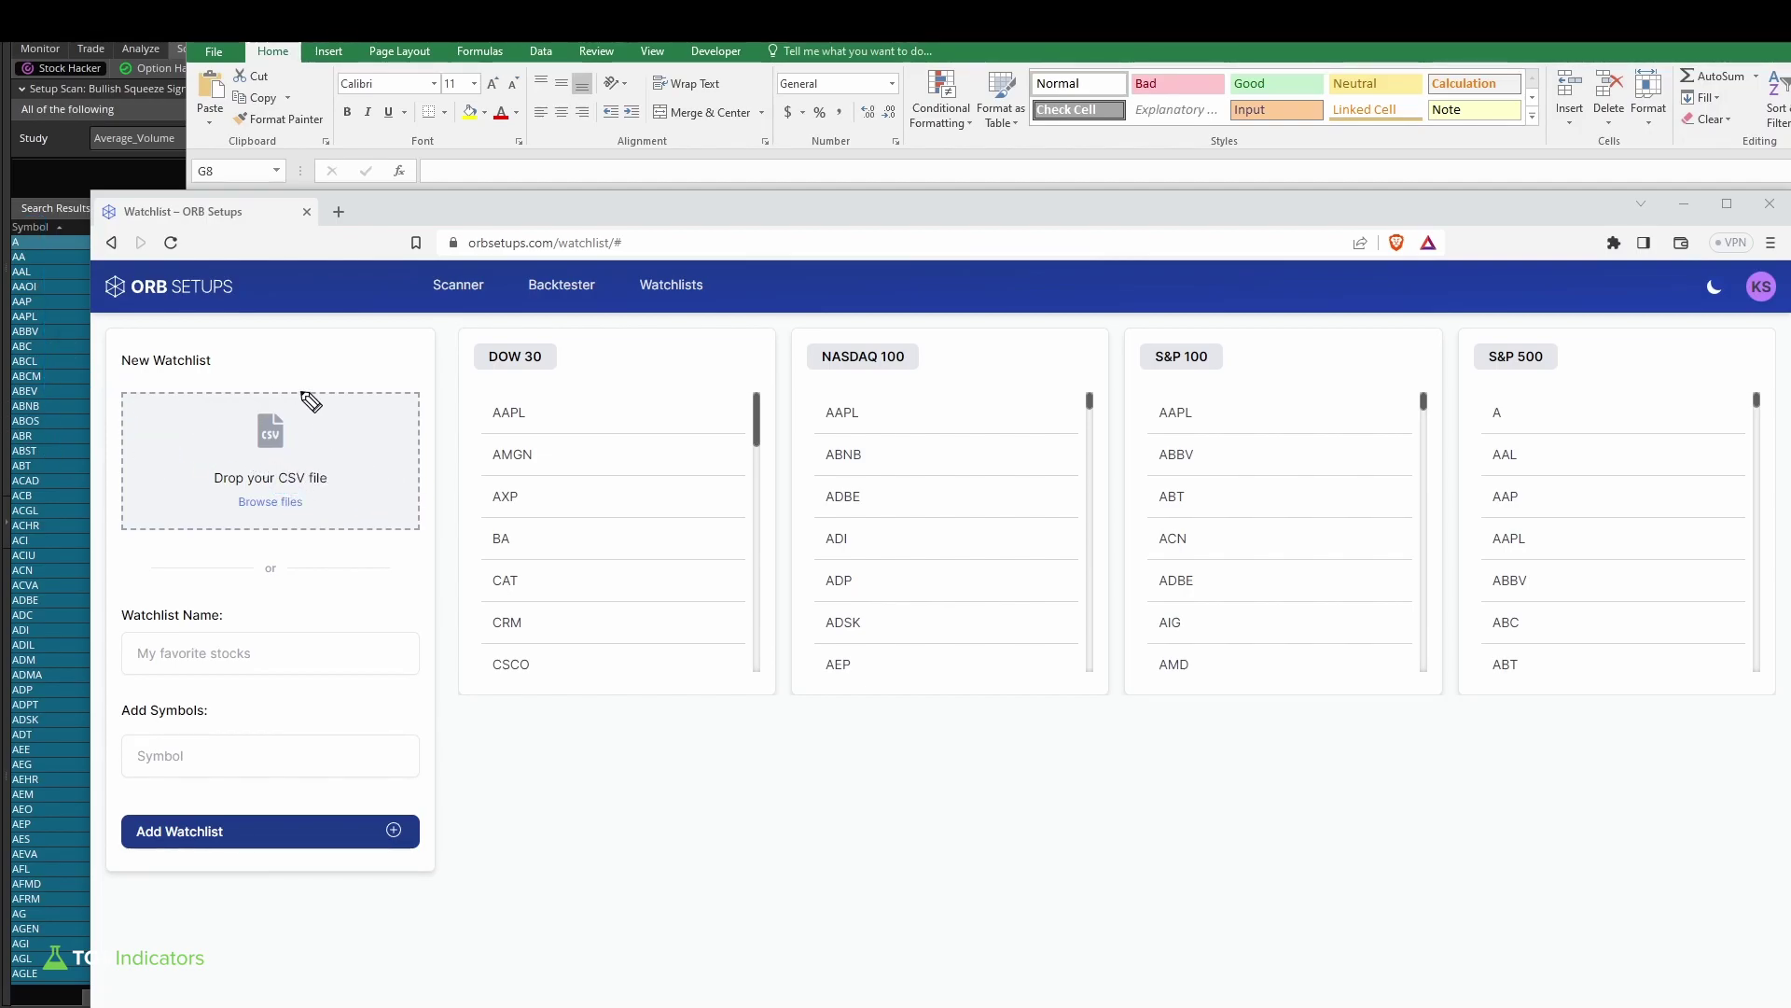
left_click_drag(406, 219, 1790, 219)
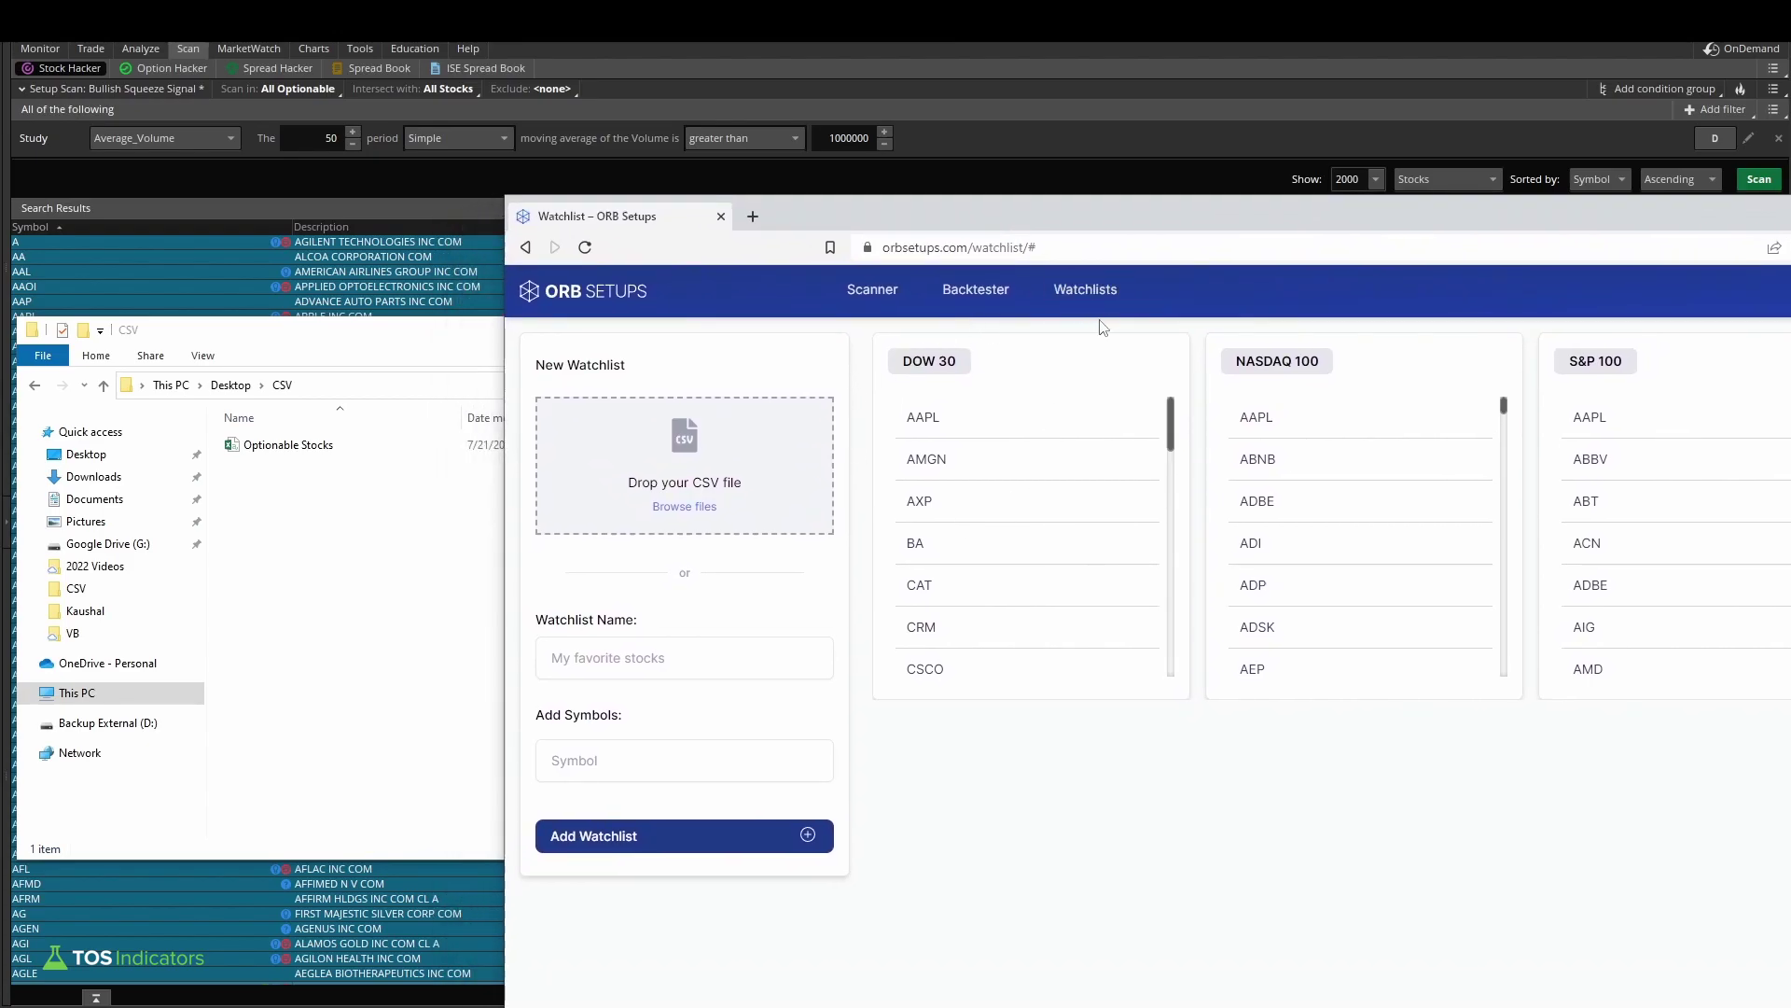
Drop the Optionable Stocks CSV from the CSV folder onto the upload area.
left_click(303, 446)
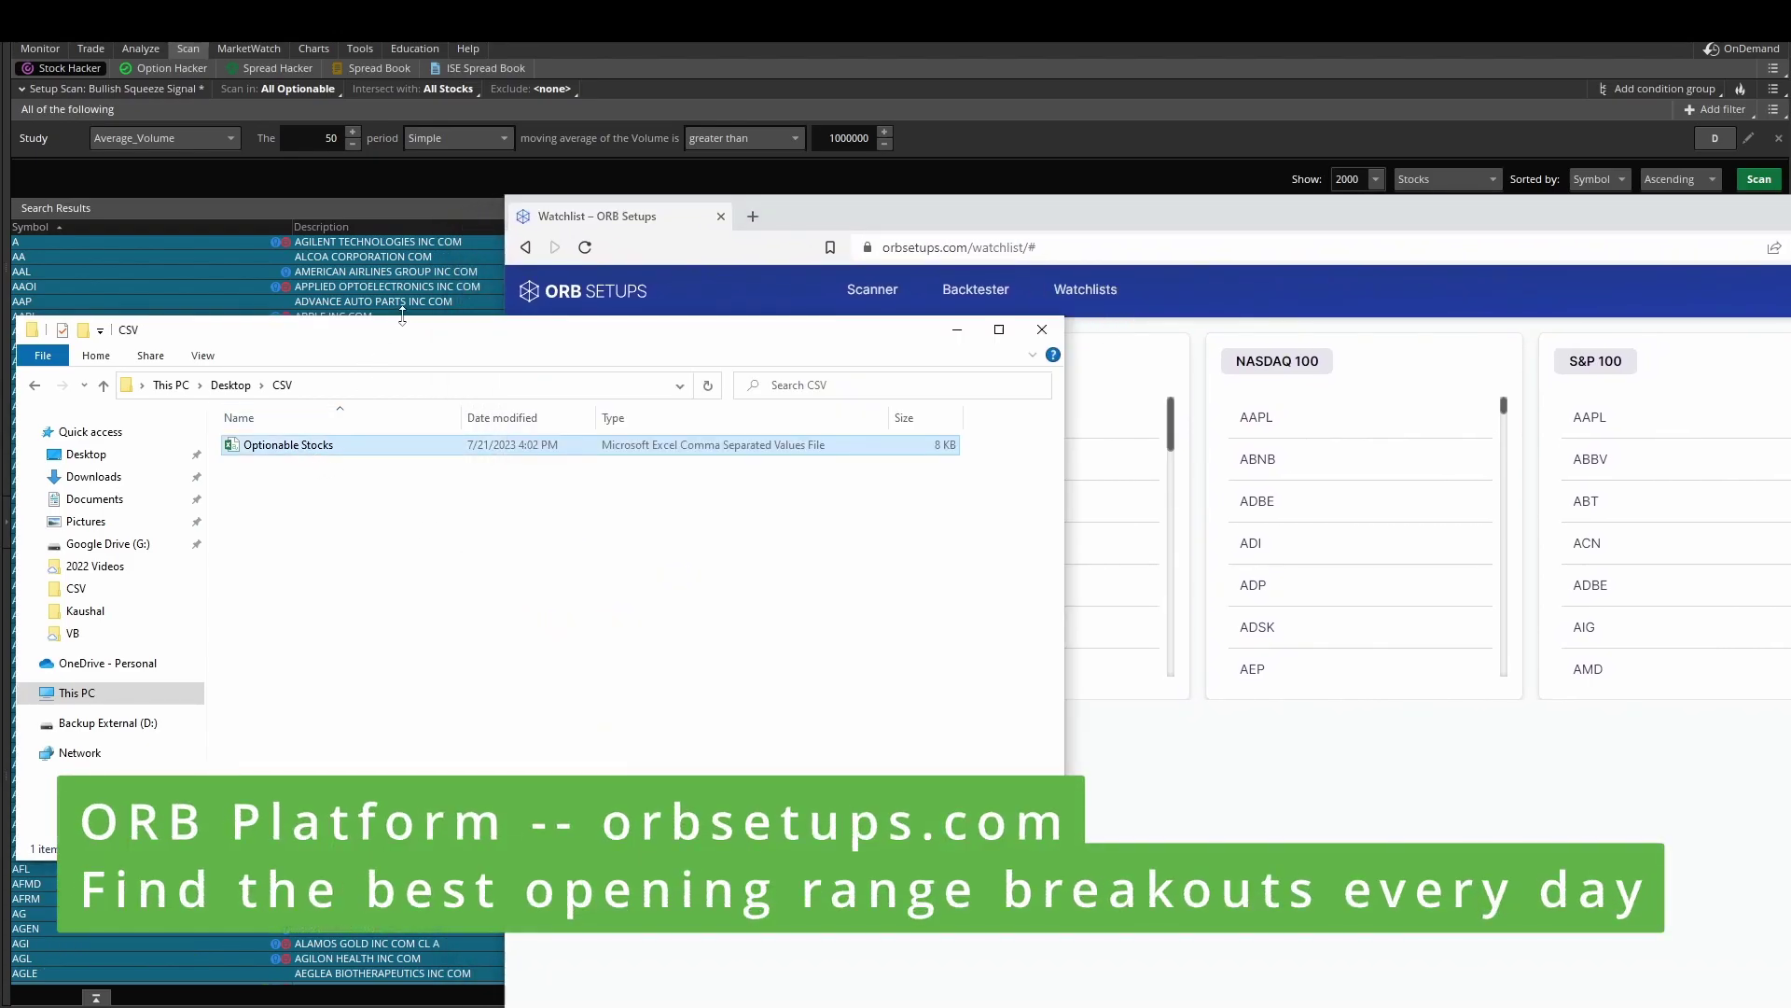
left_click_drag(403, 332, 392, 510)
left_click_drag(377, 617, 624, 463)
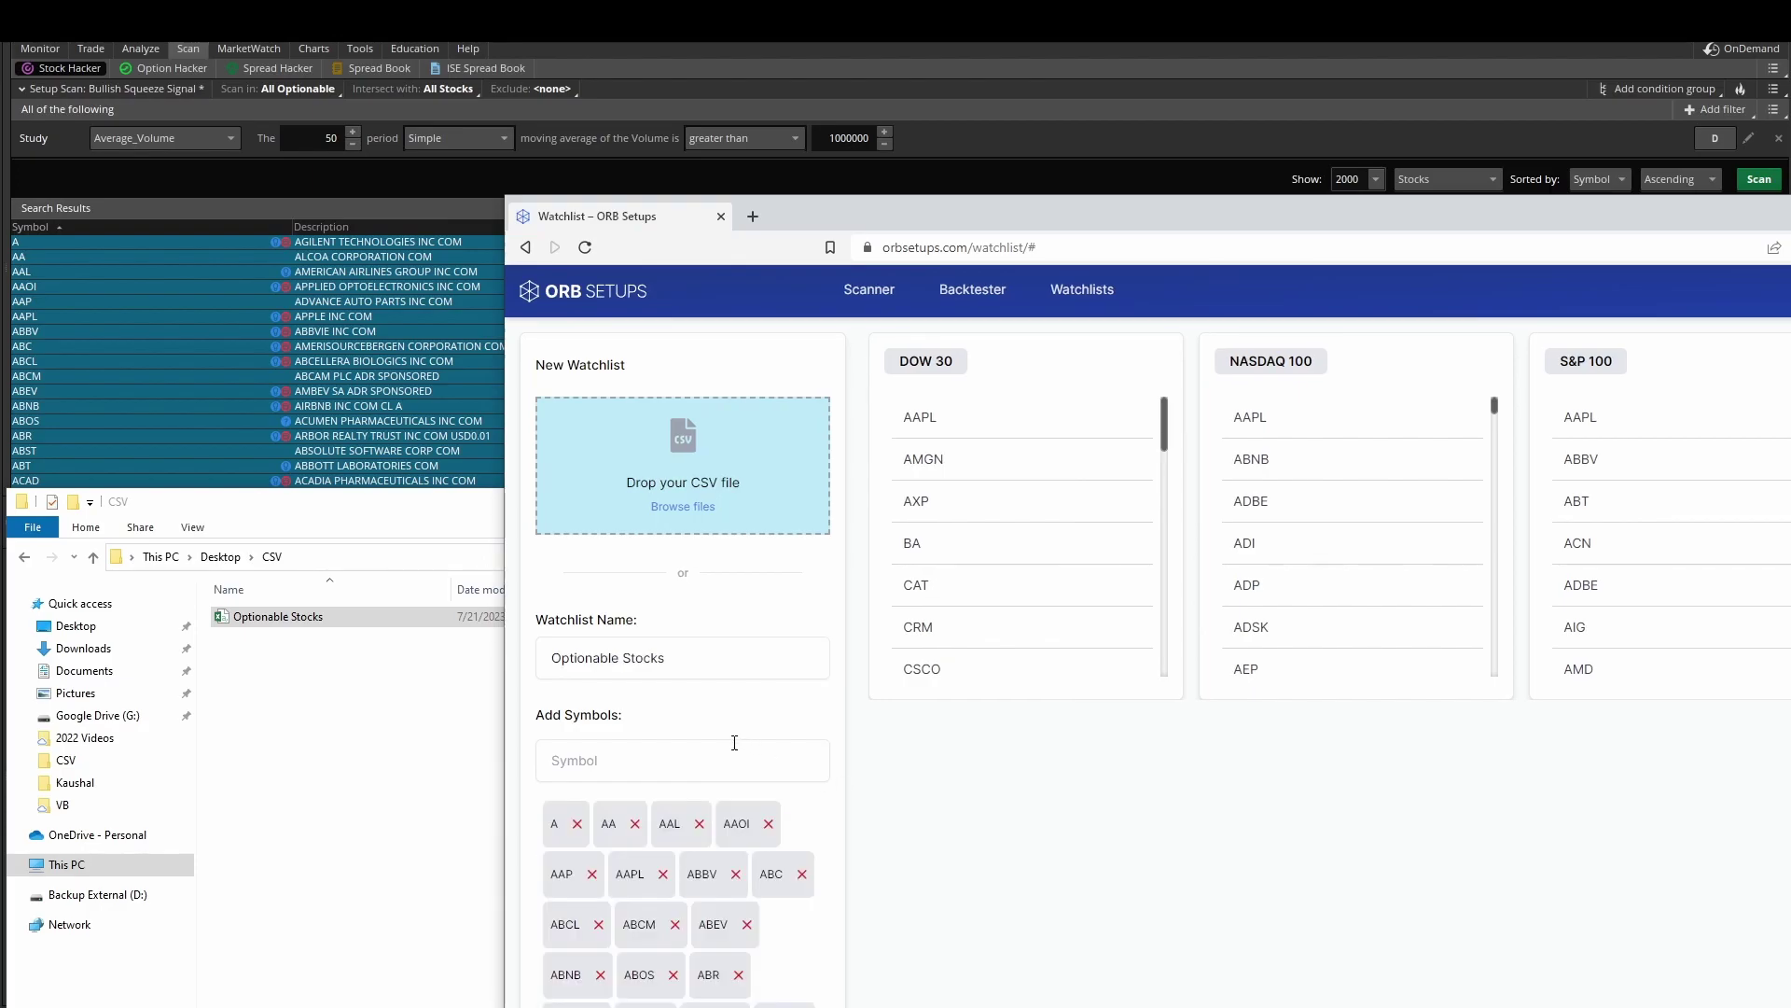
Maximize the browser and review the 'Optionable Stocks' name and symbol tags A through ZWS.
double_click(850, 207)
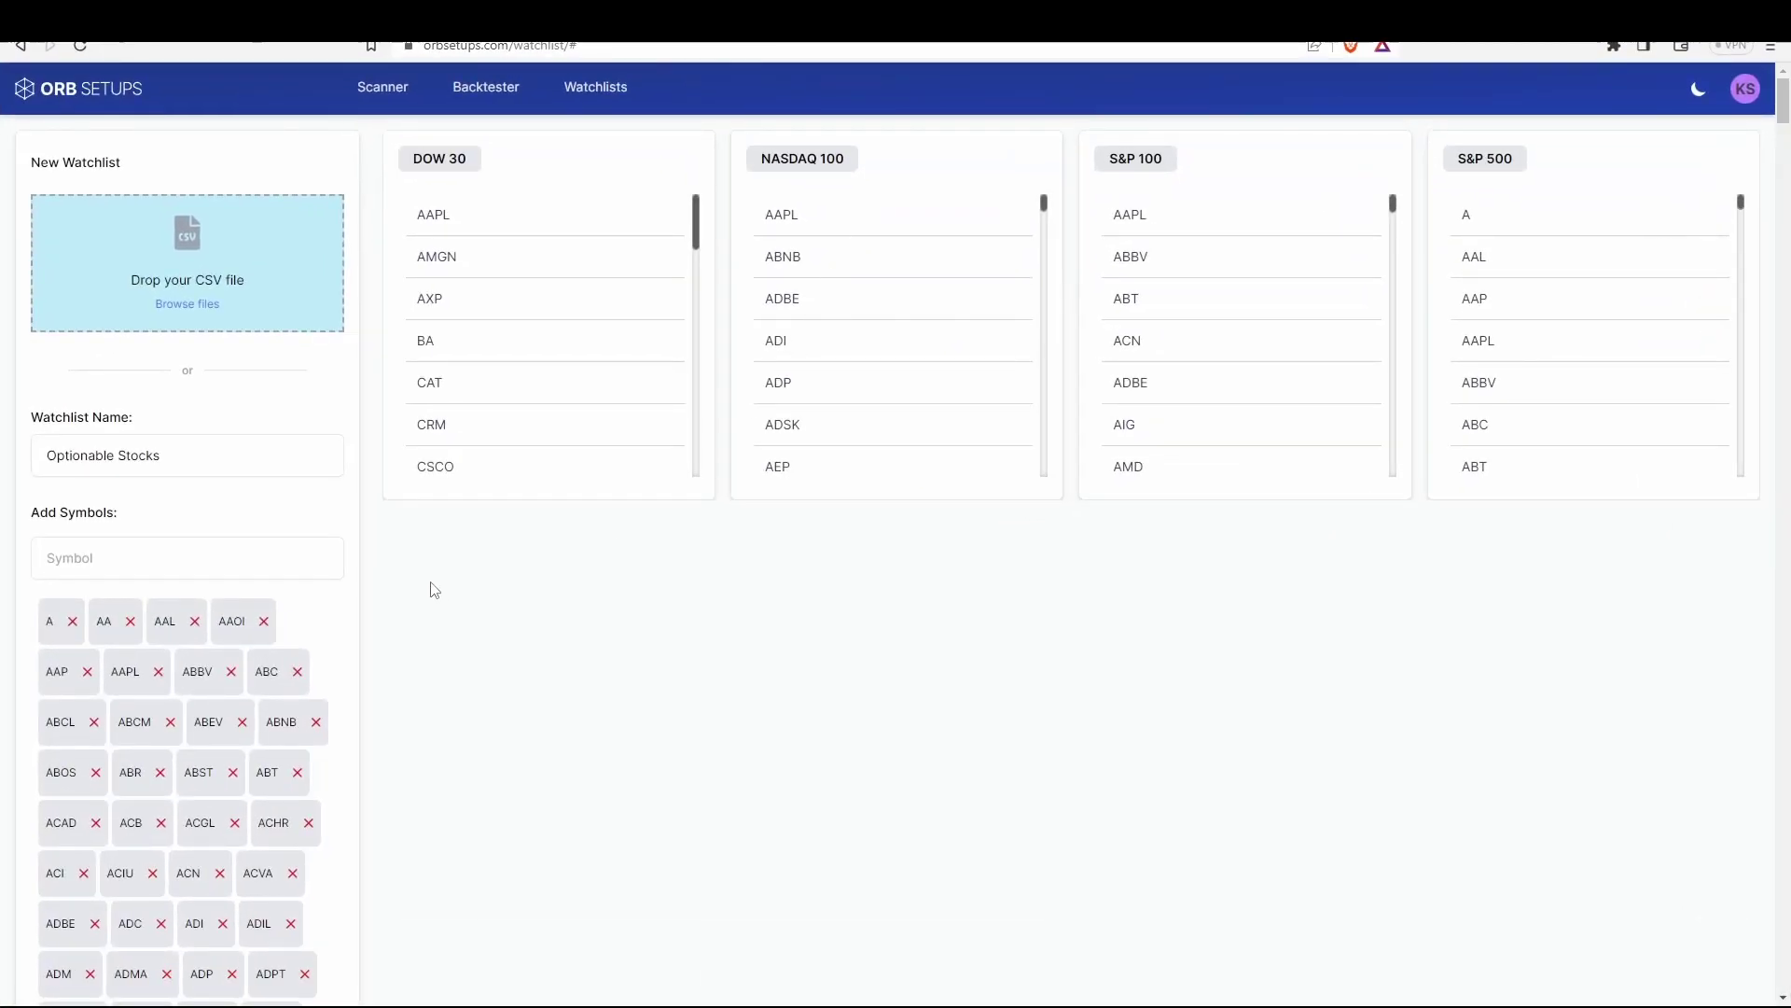
left_click_drag(162, 455, 40, 456)
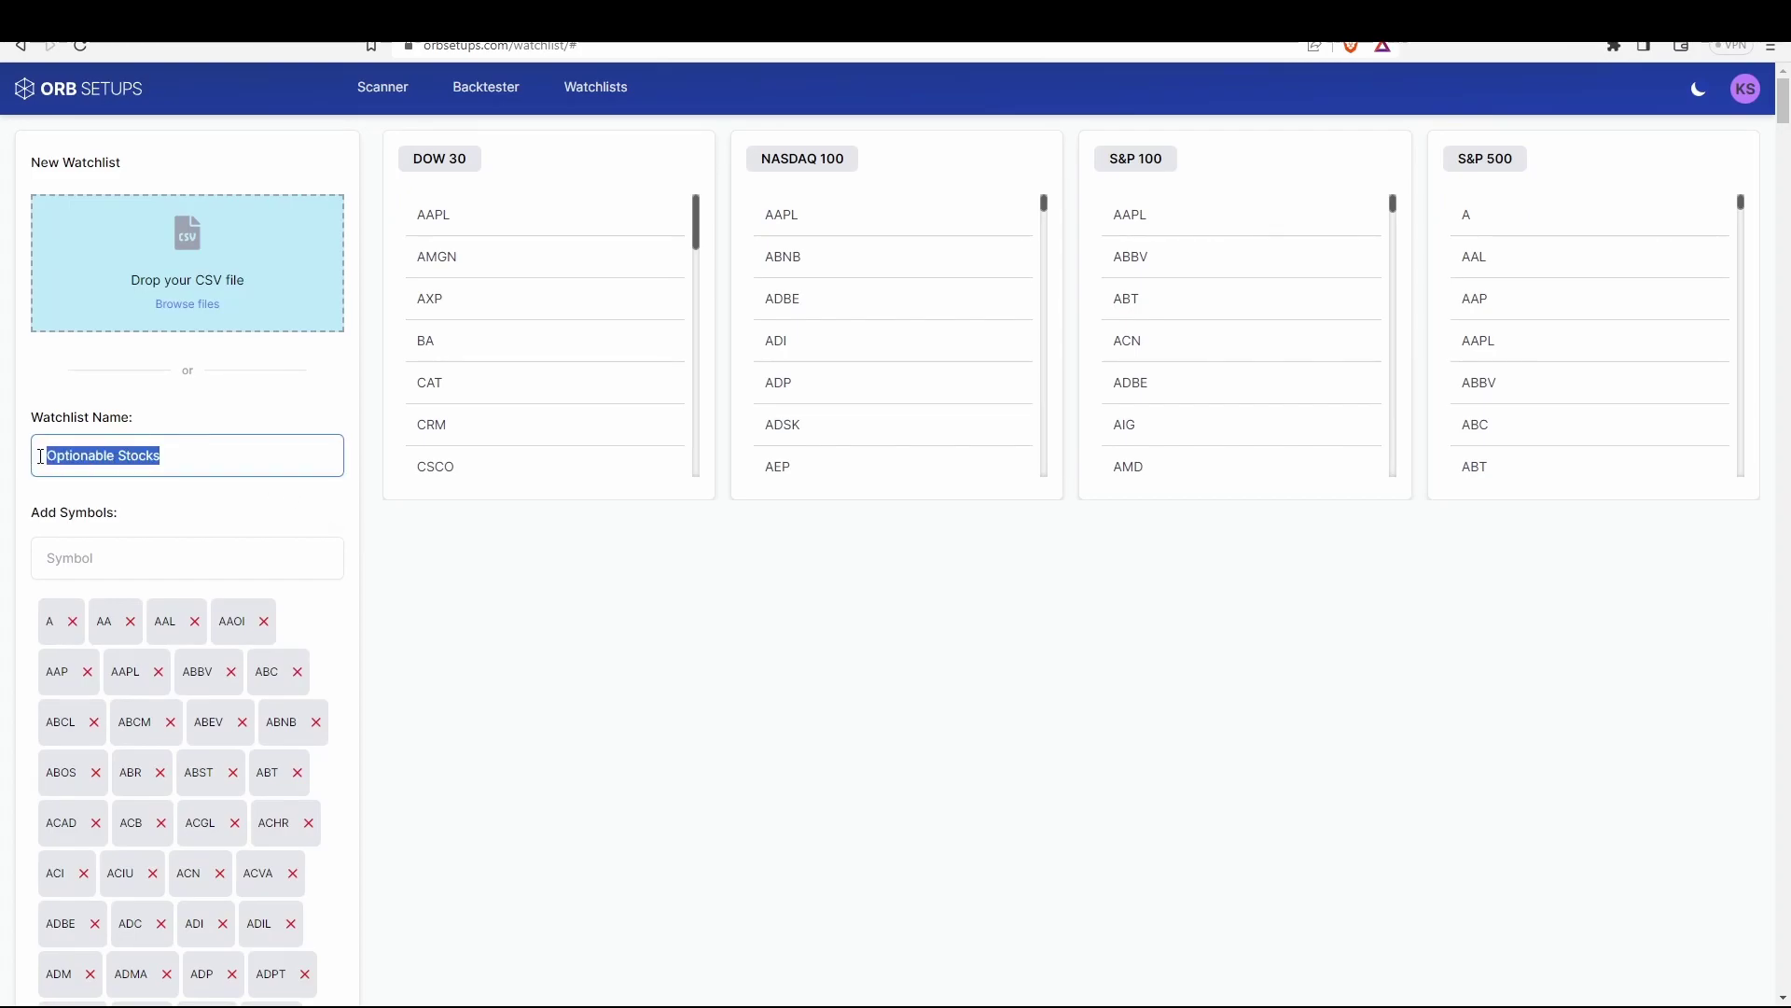
left_click(515, 681)
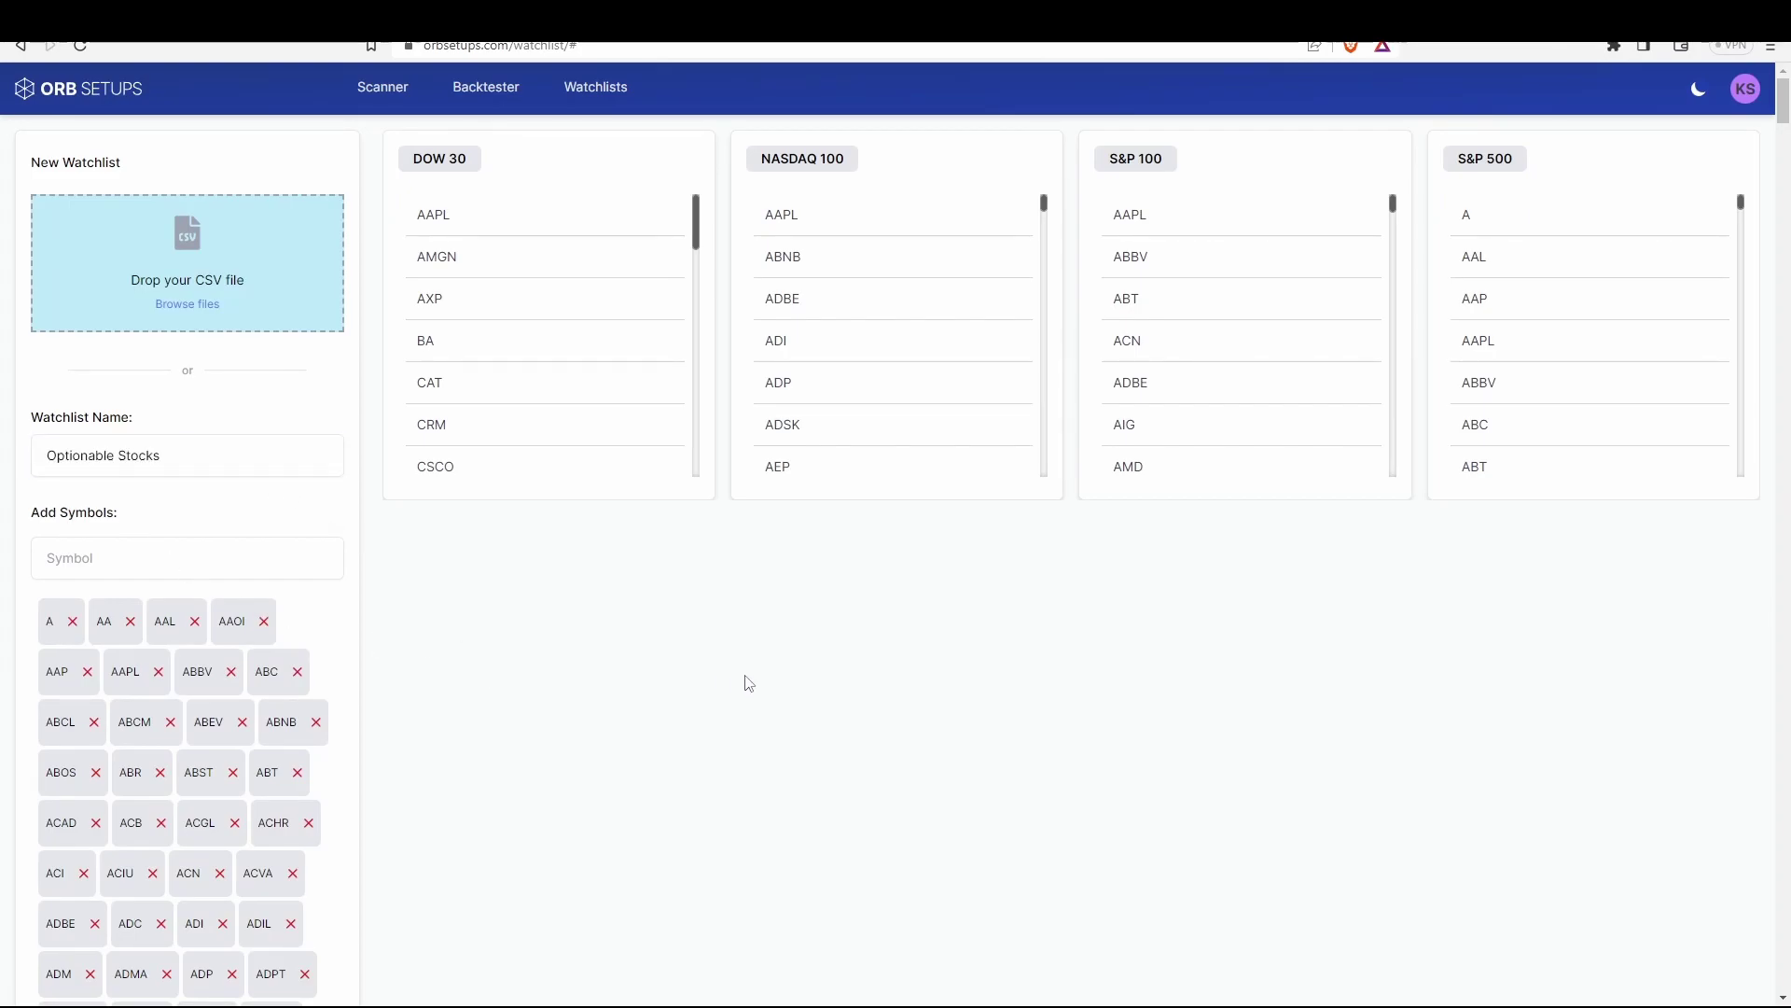
scroll(749, 684, "down", 20)
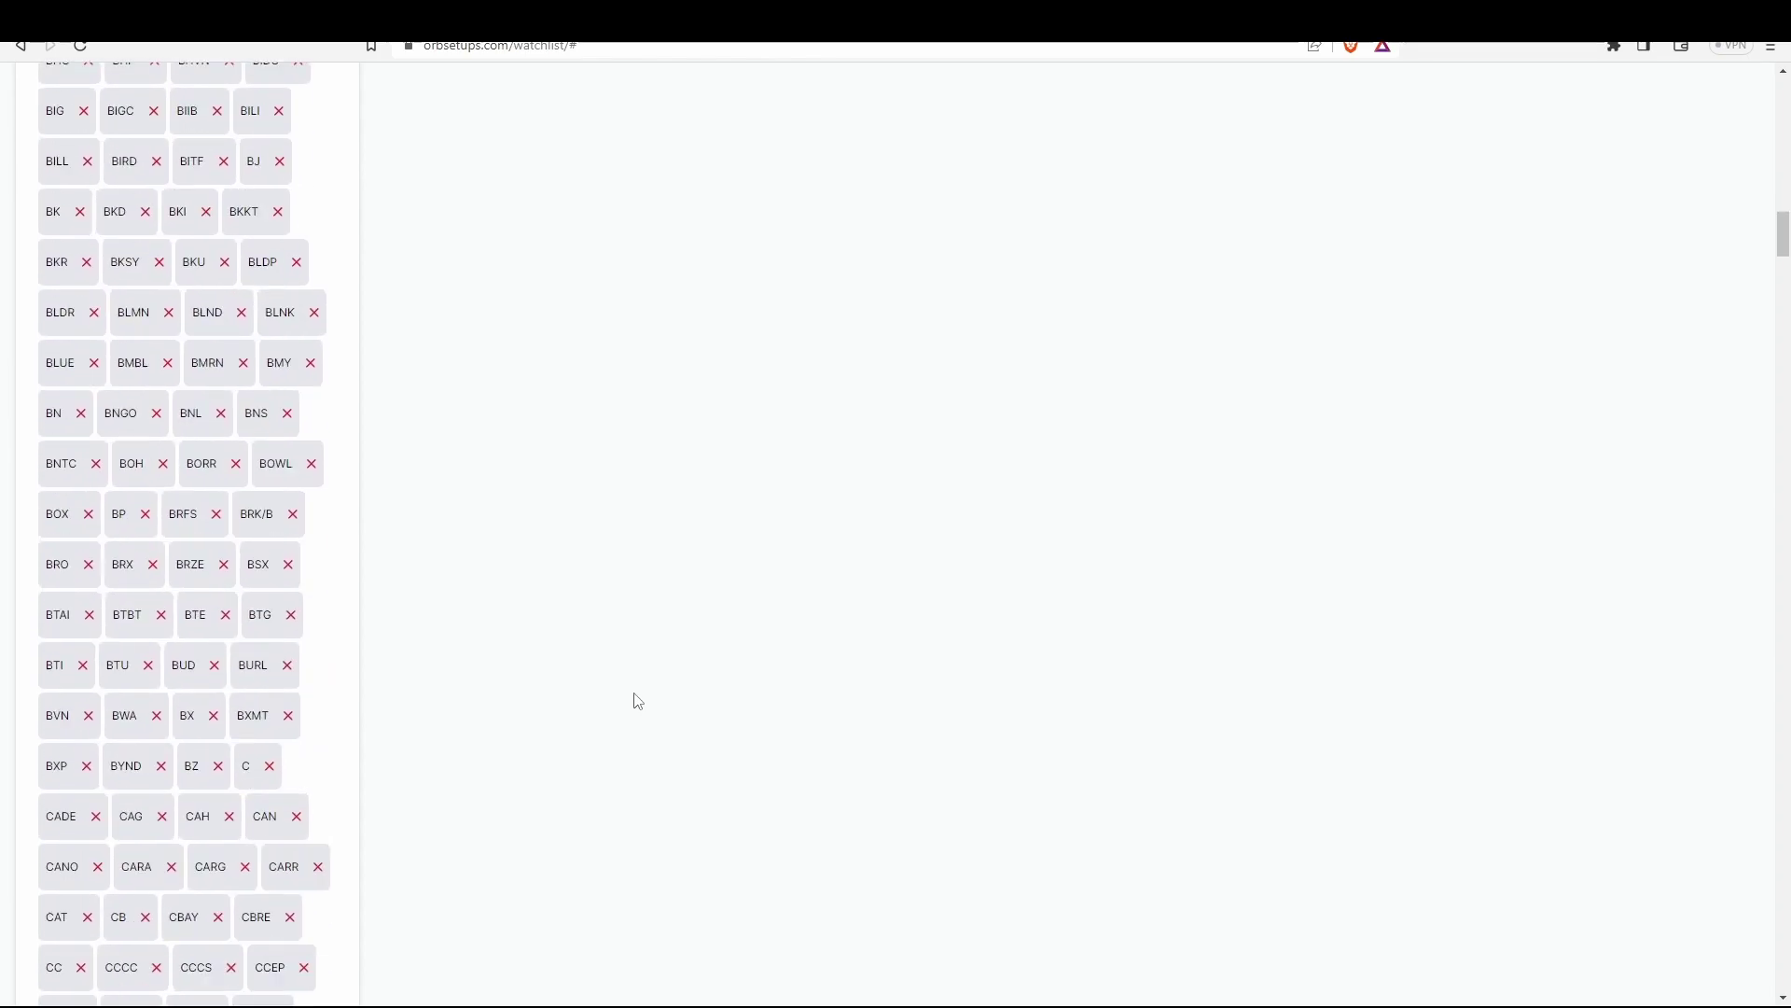
scroll(637, 700, "down", 20)
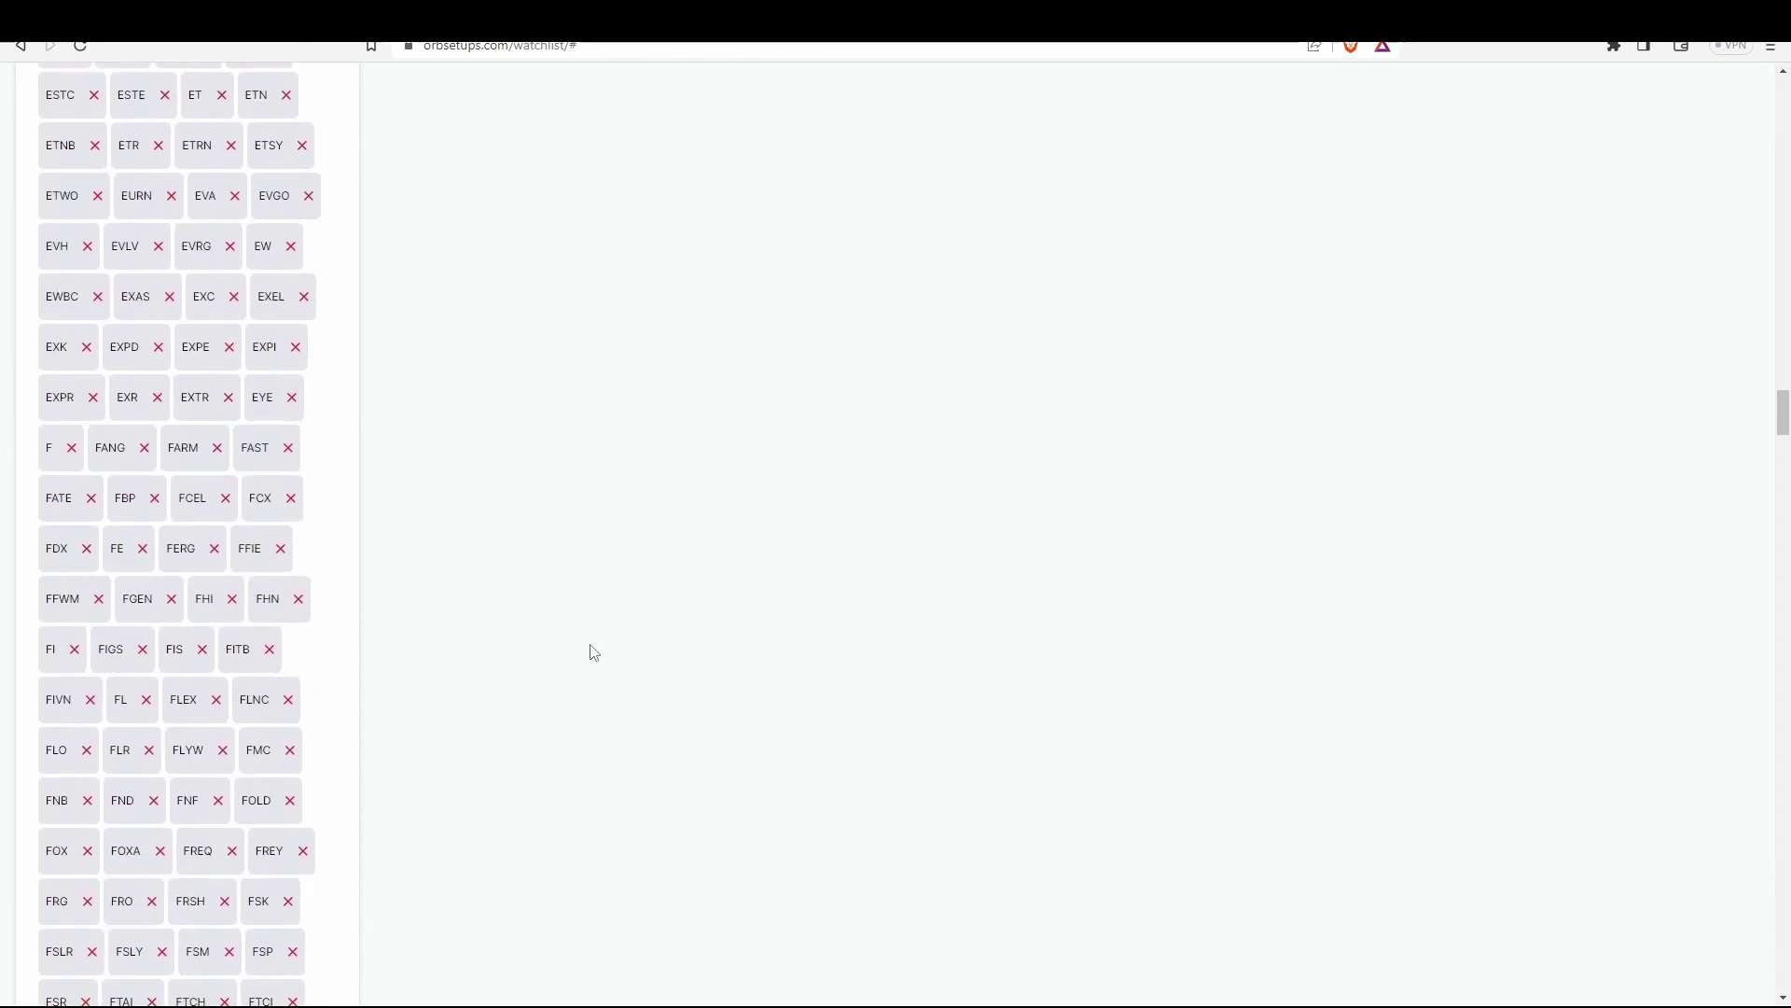
scroll(556, 664, "down", 6)
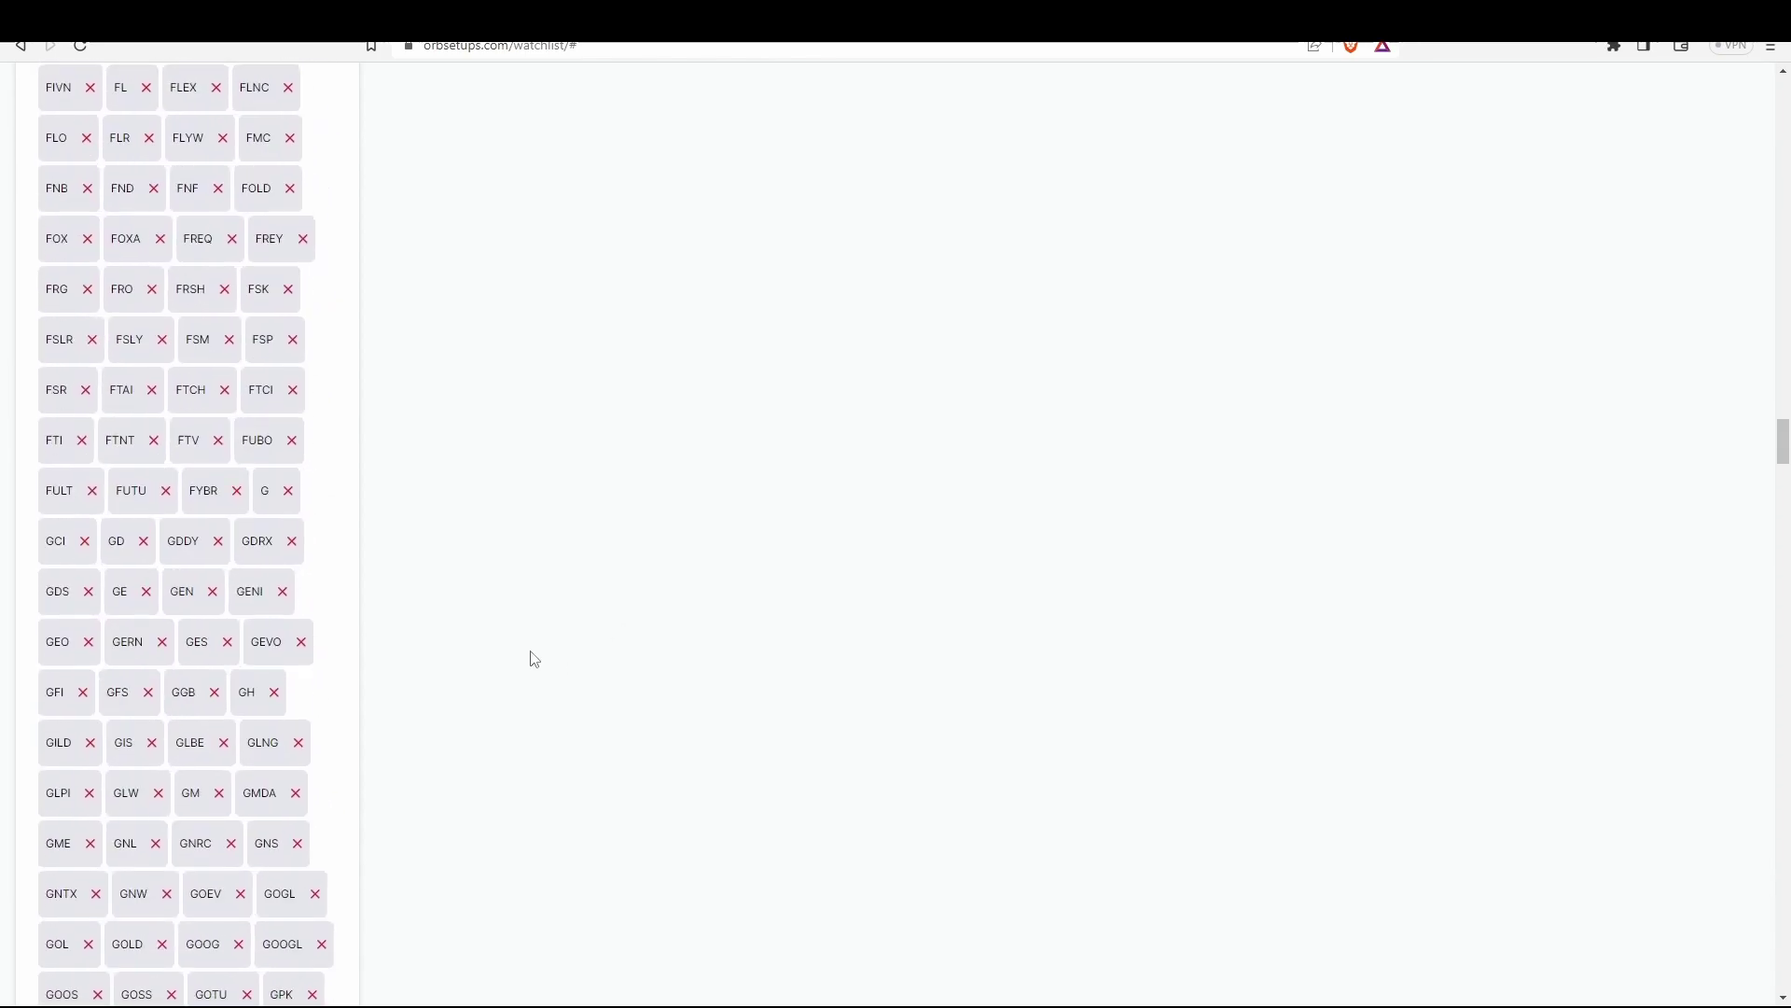
scroll(534, 658, "down", 20)
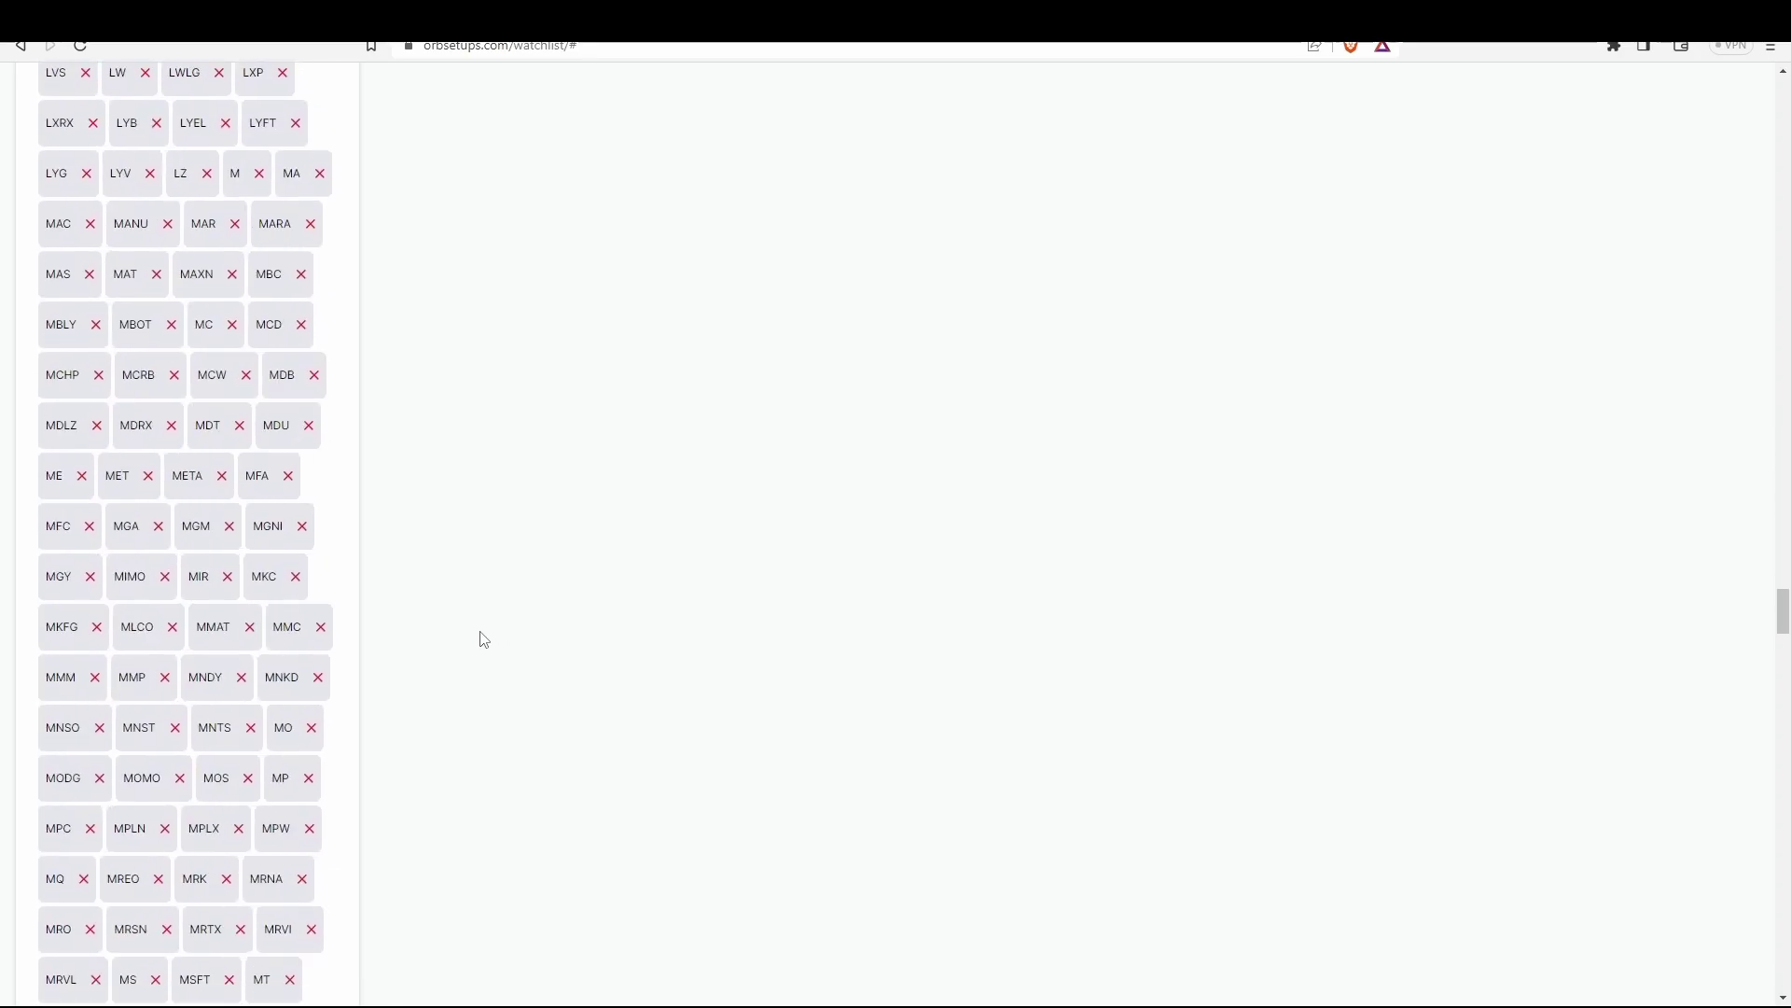
scroll(484, 639, "down", 20)
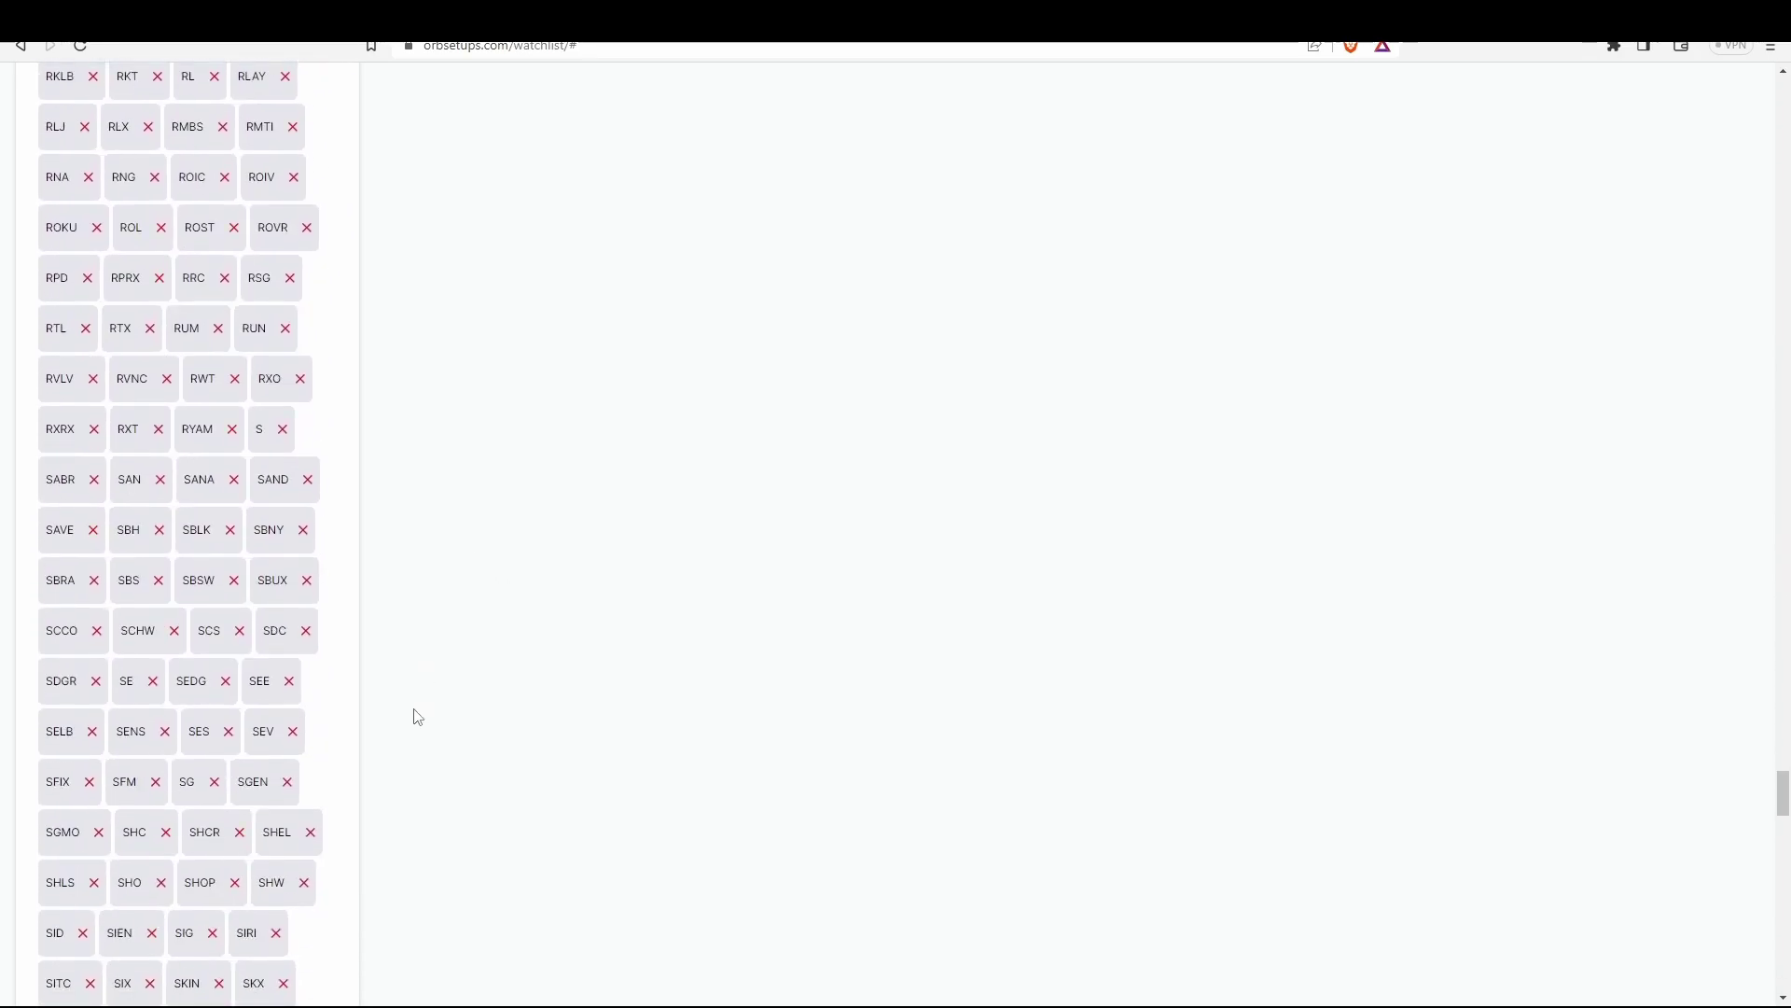
scroll(417, 716, "down", 20)
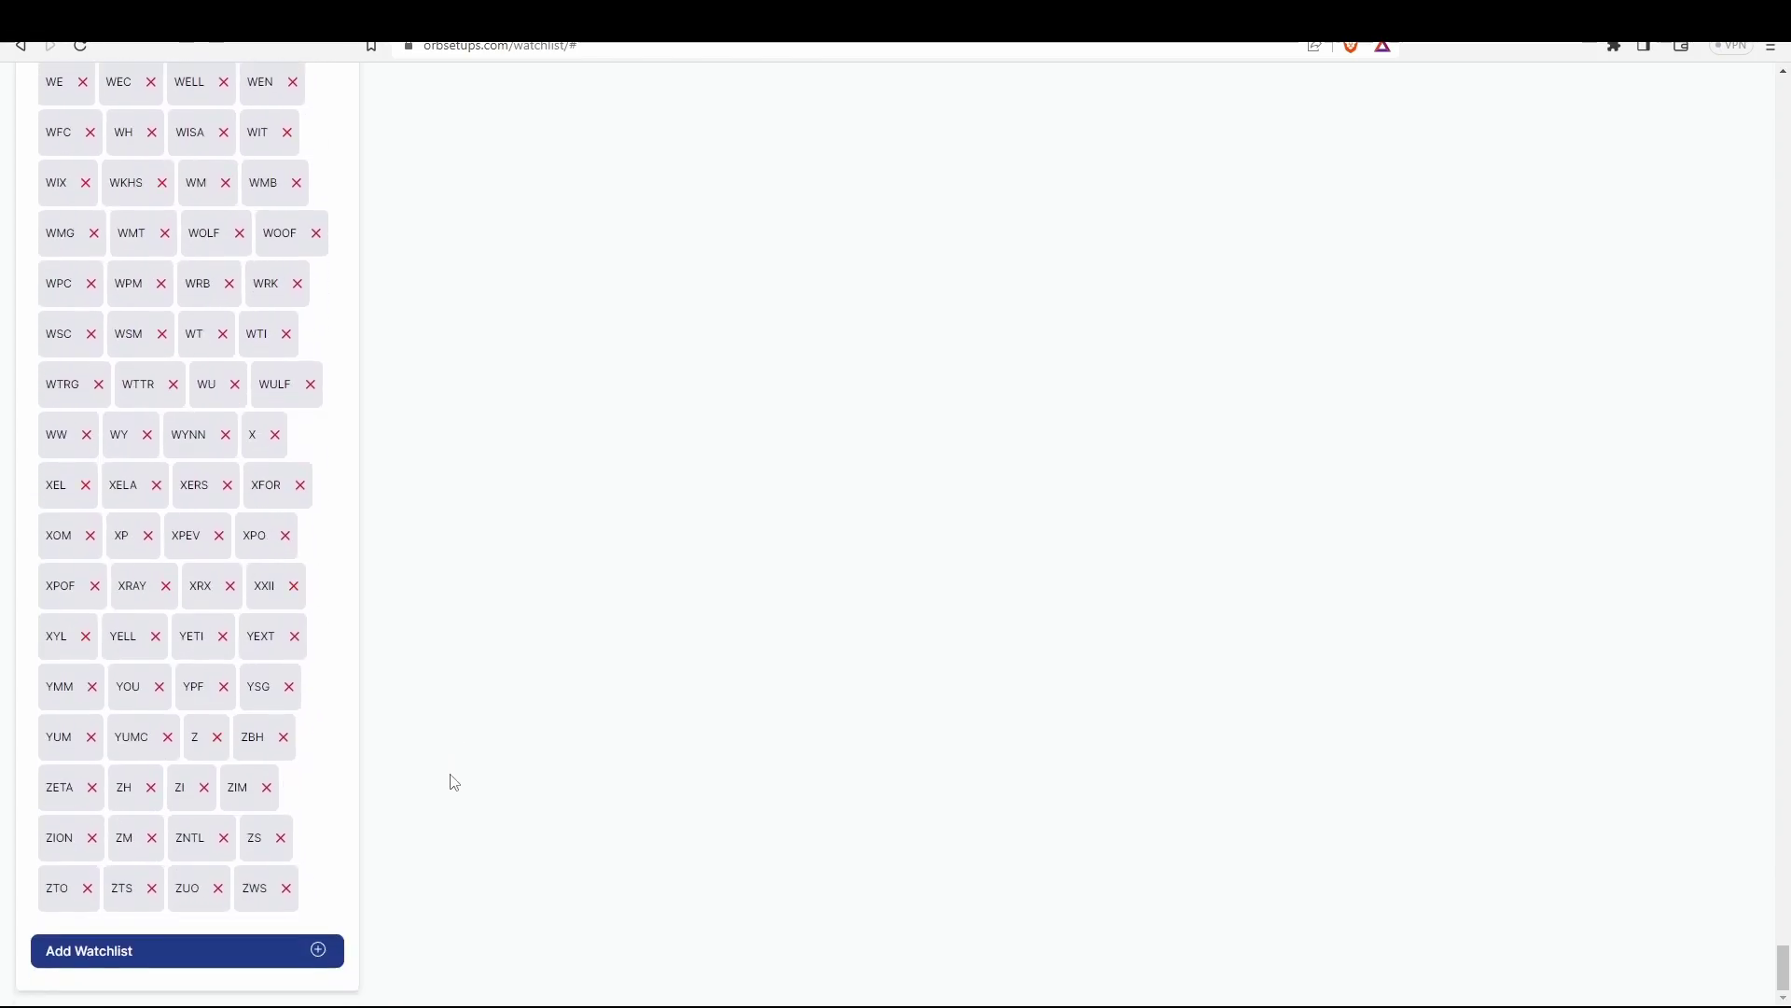
Save the watchlist with Add Watchlist and confirm the 'Optionable Stocks' title.
left_click(223, 951)
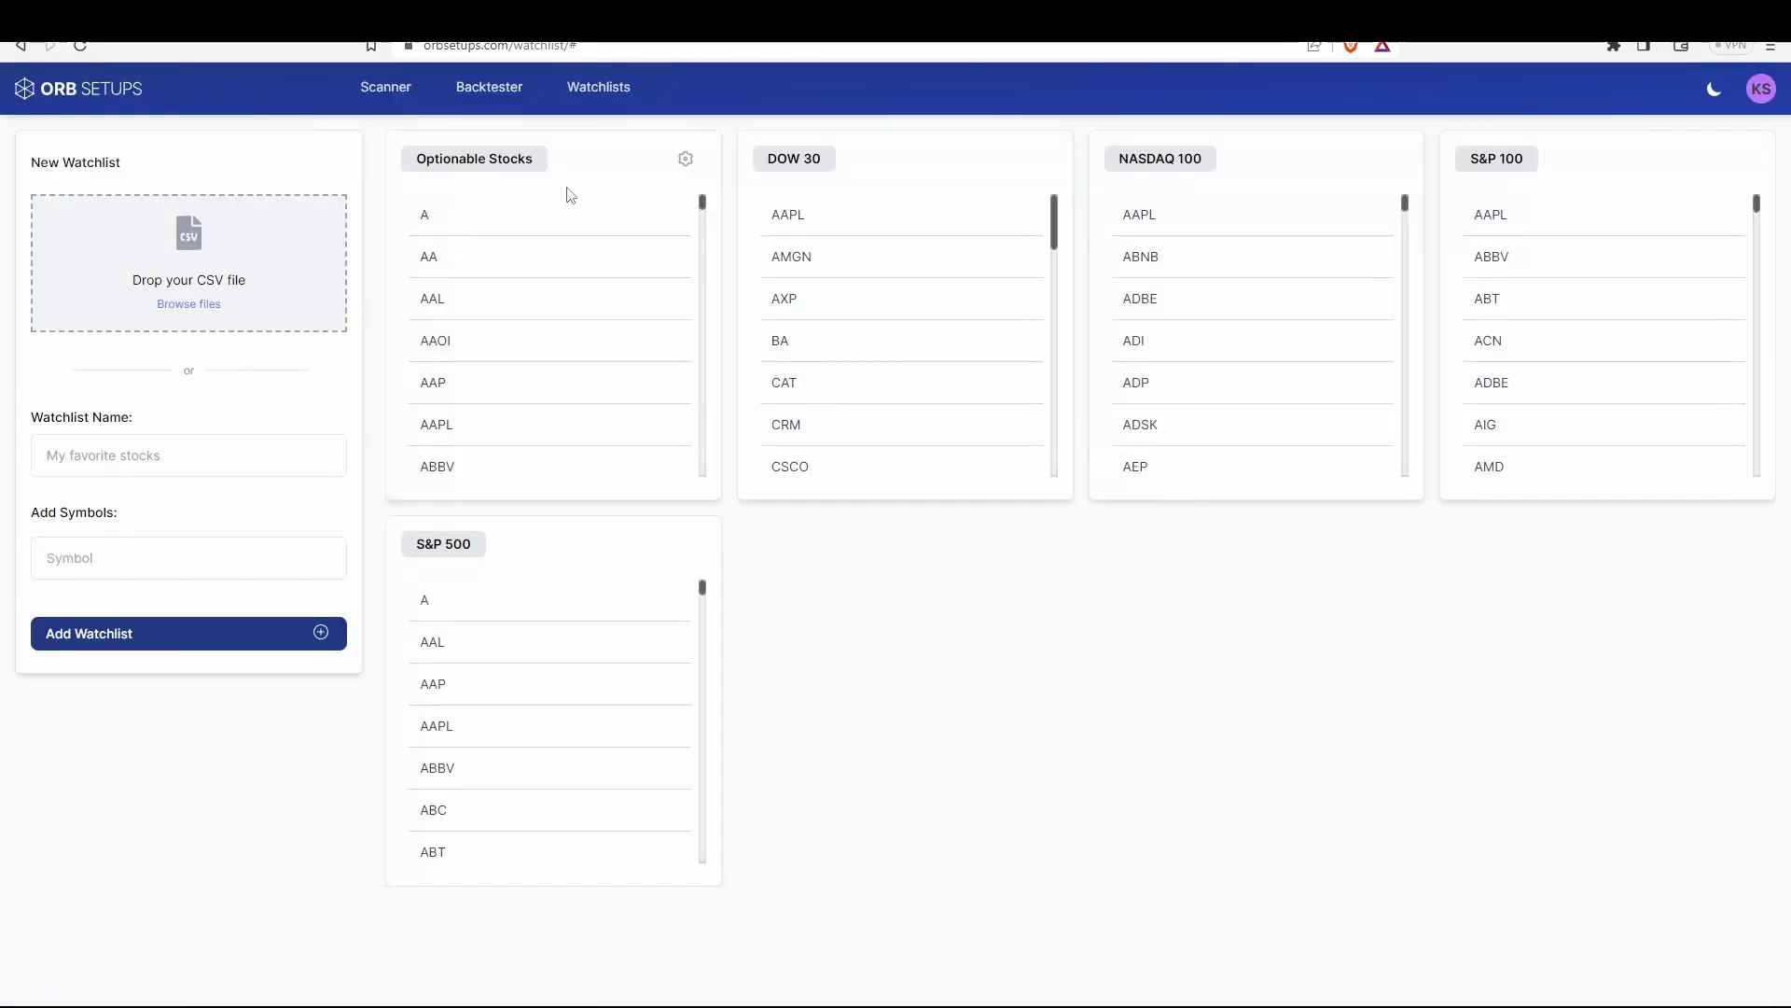
left_click_drag(542, 161, 411, 163)
left_click(482, 192)
left_click(149, 574)
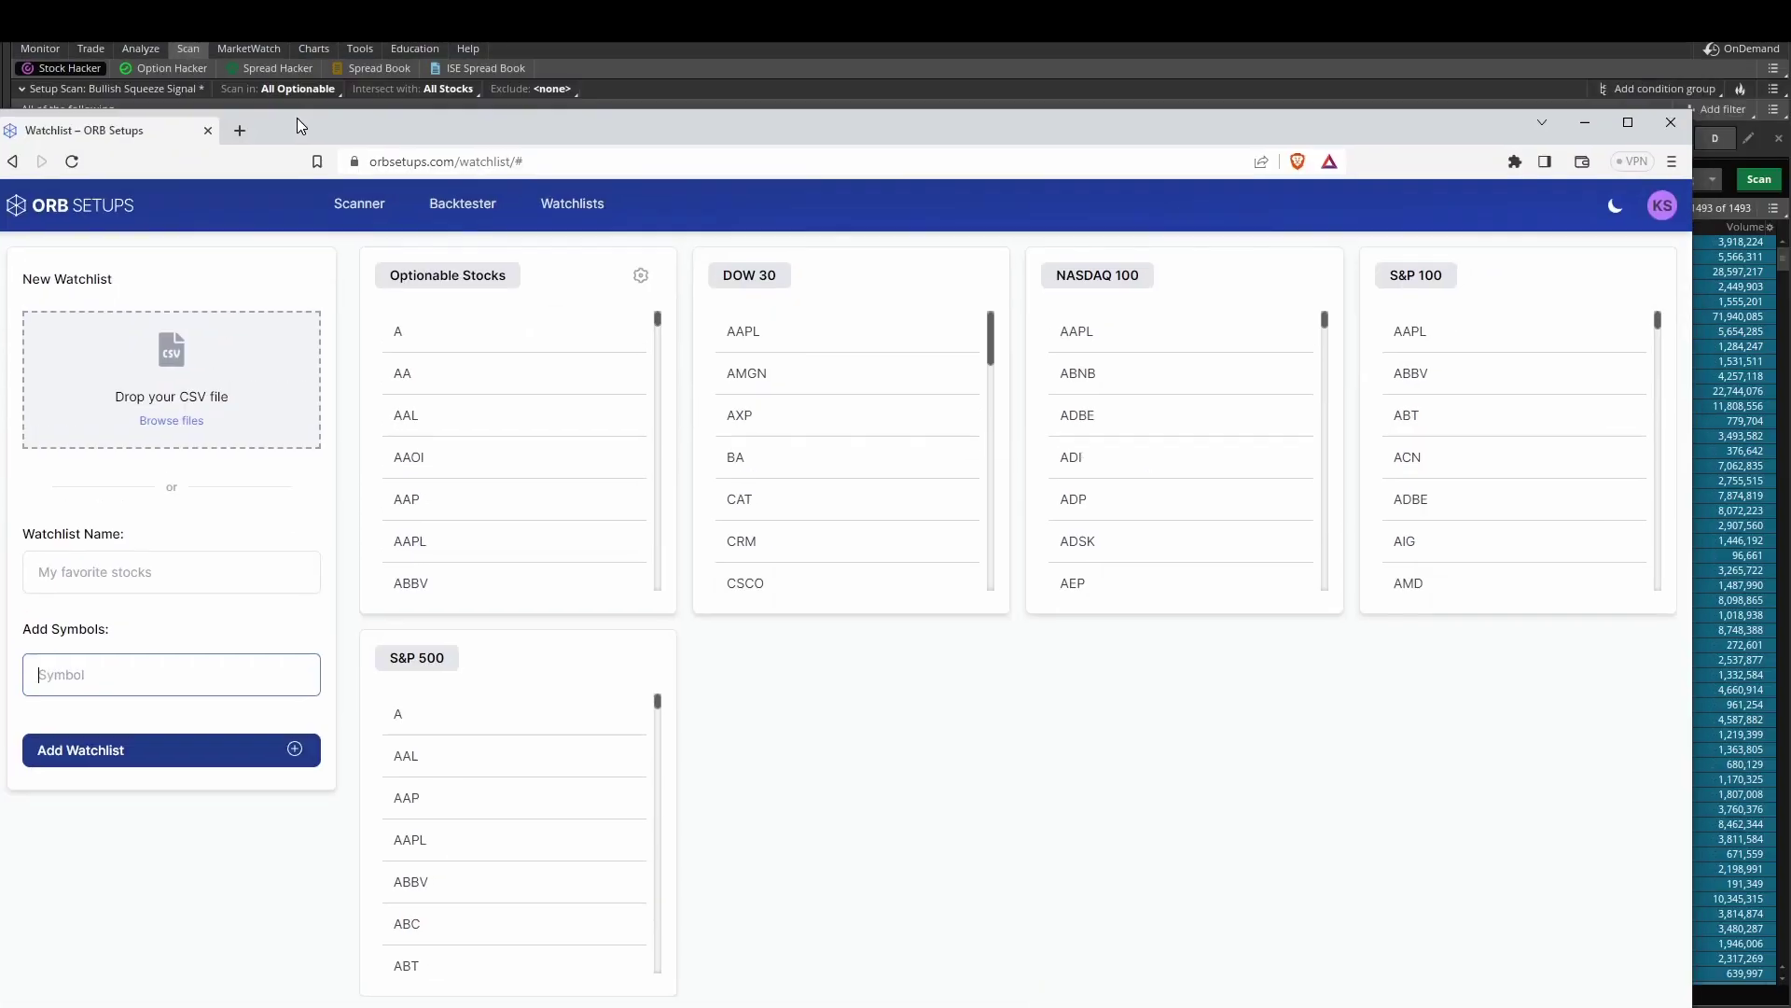
left_click_drag(297, 117, 405, 45)
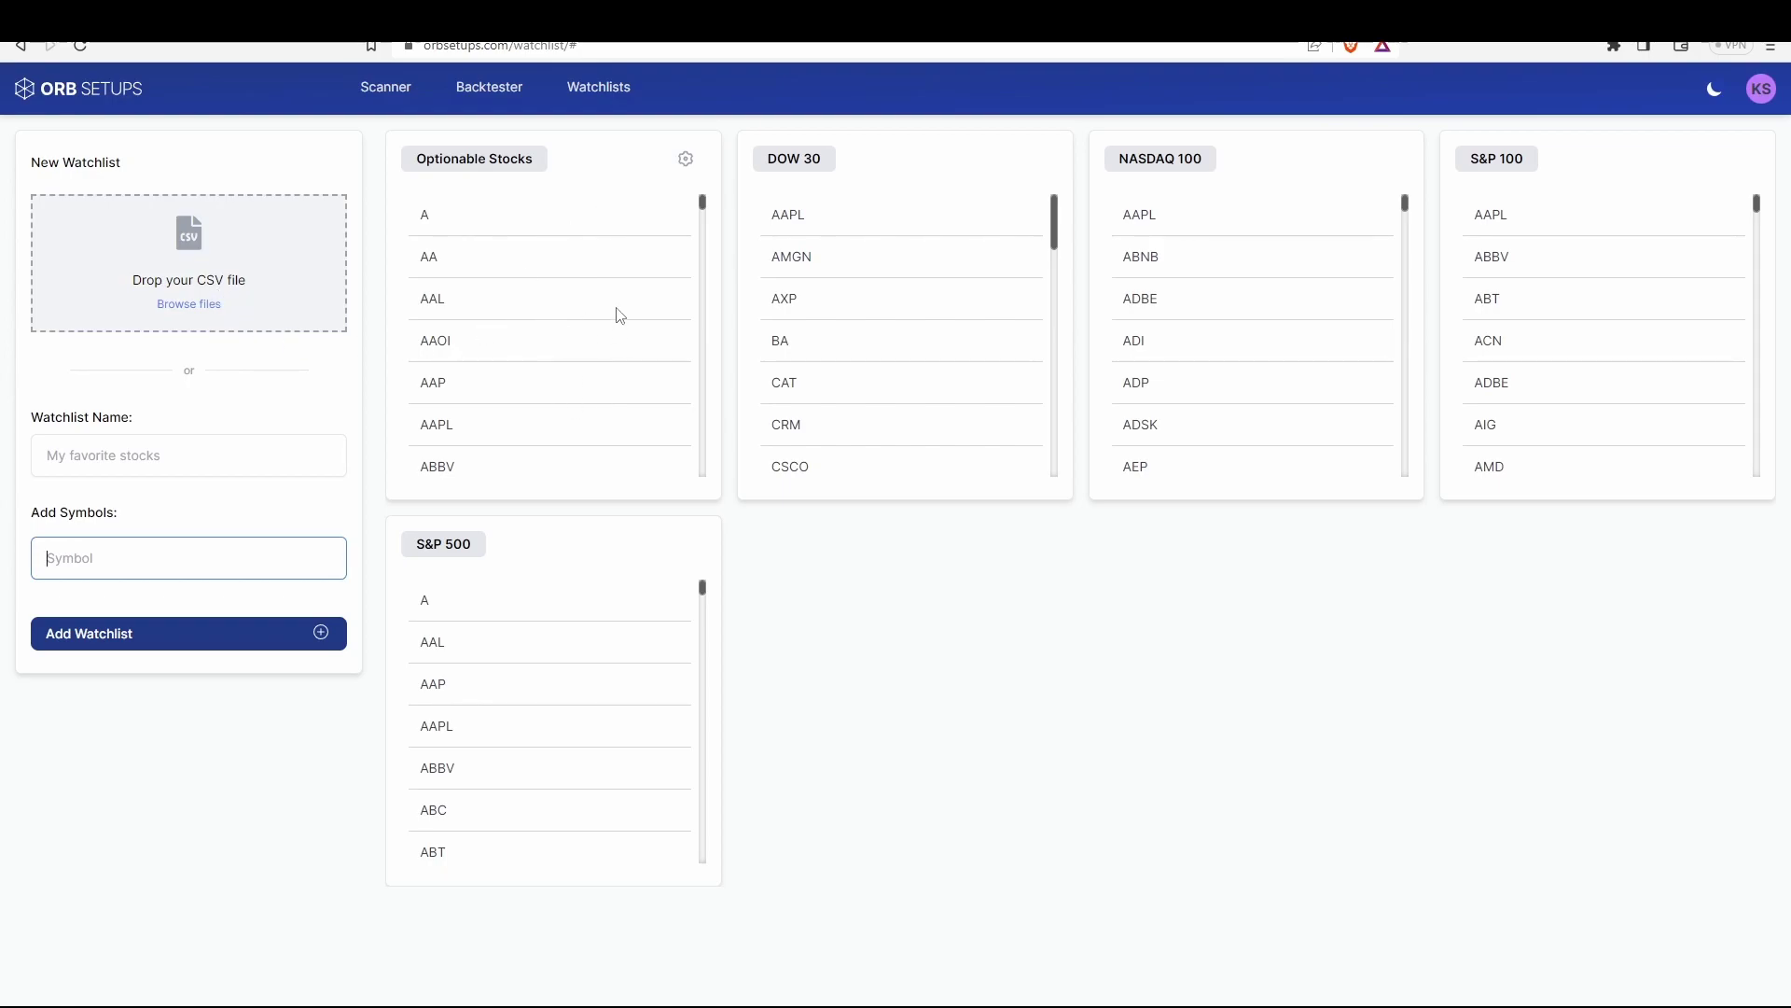
On the Scanner page, choose Optionable Stocks as the Symbol List.
left_click(372, 104)
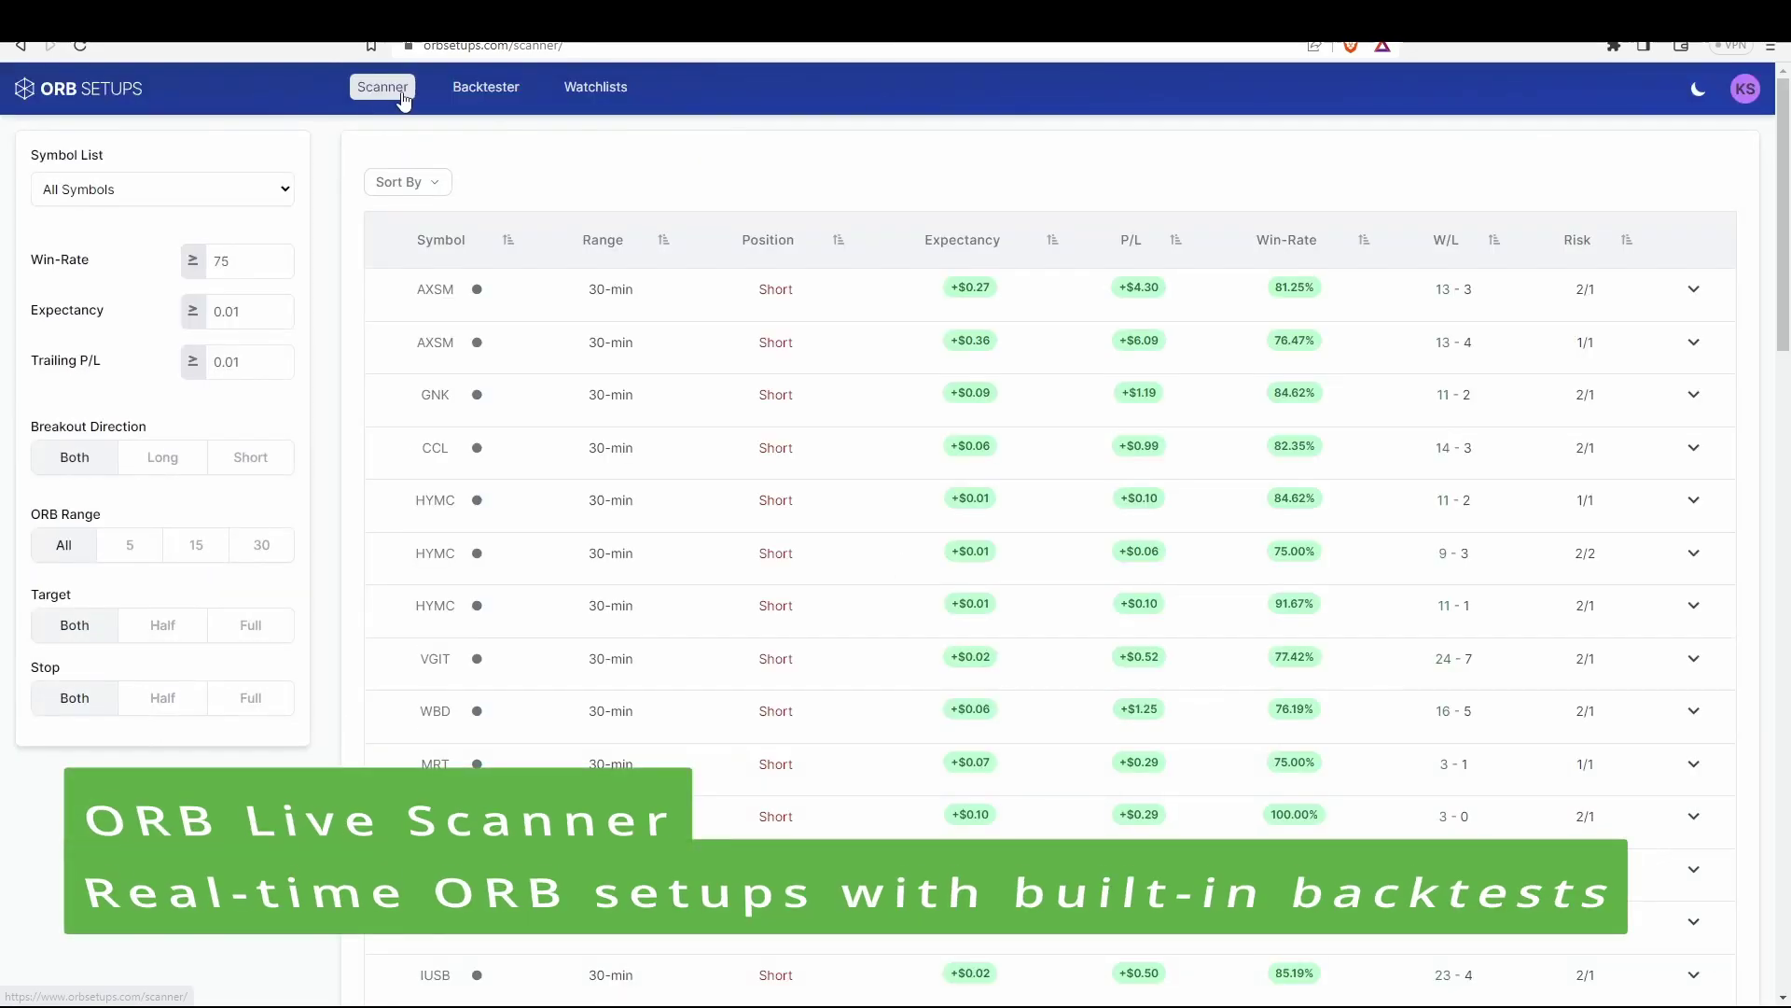
left_click(133, 189)
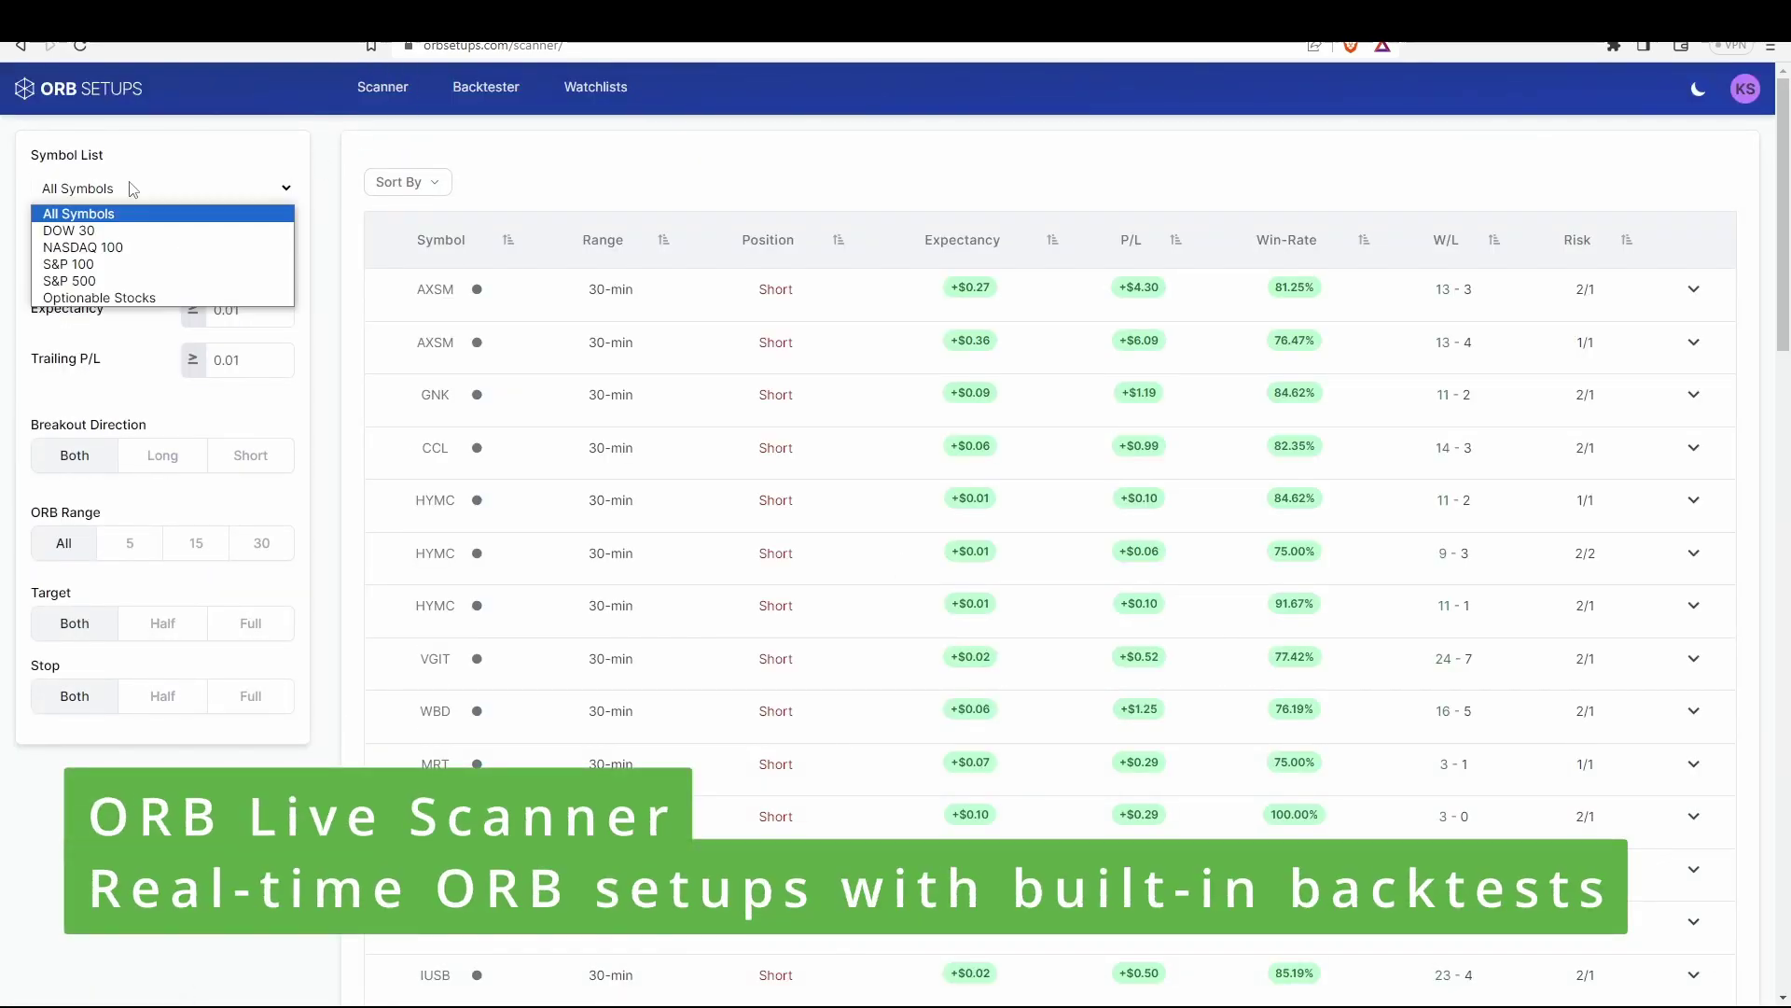
left_click(108, 297)
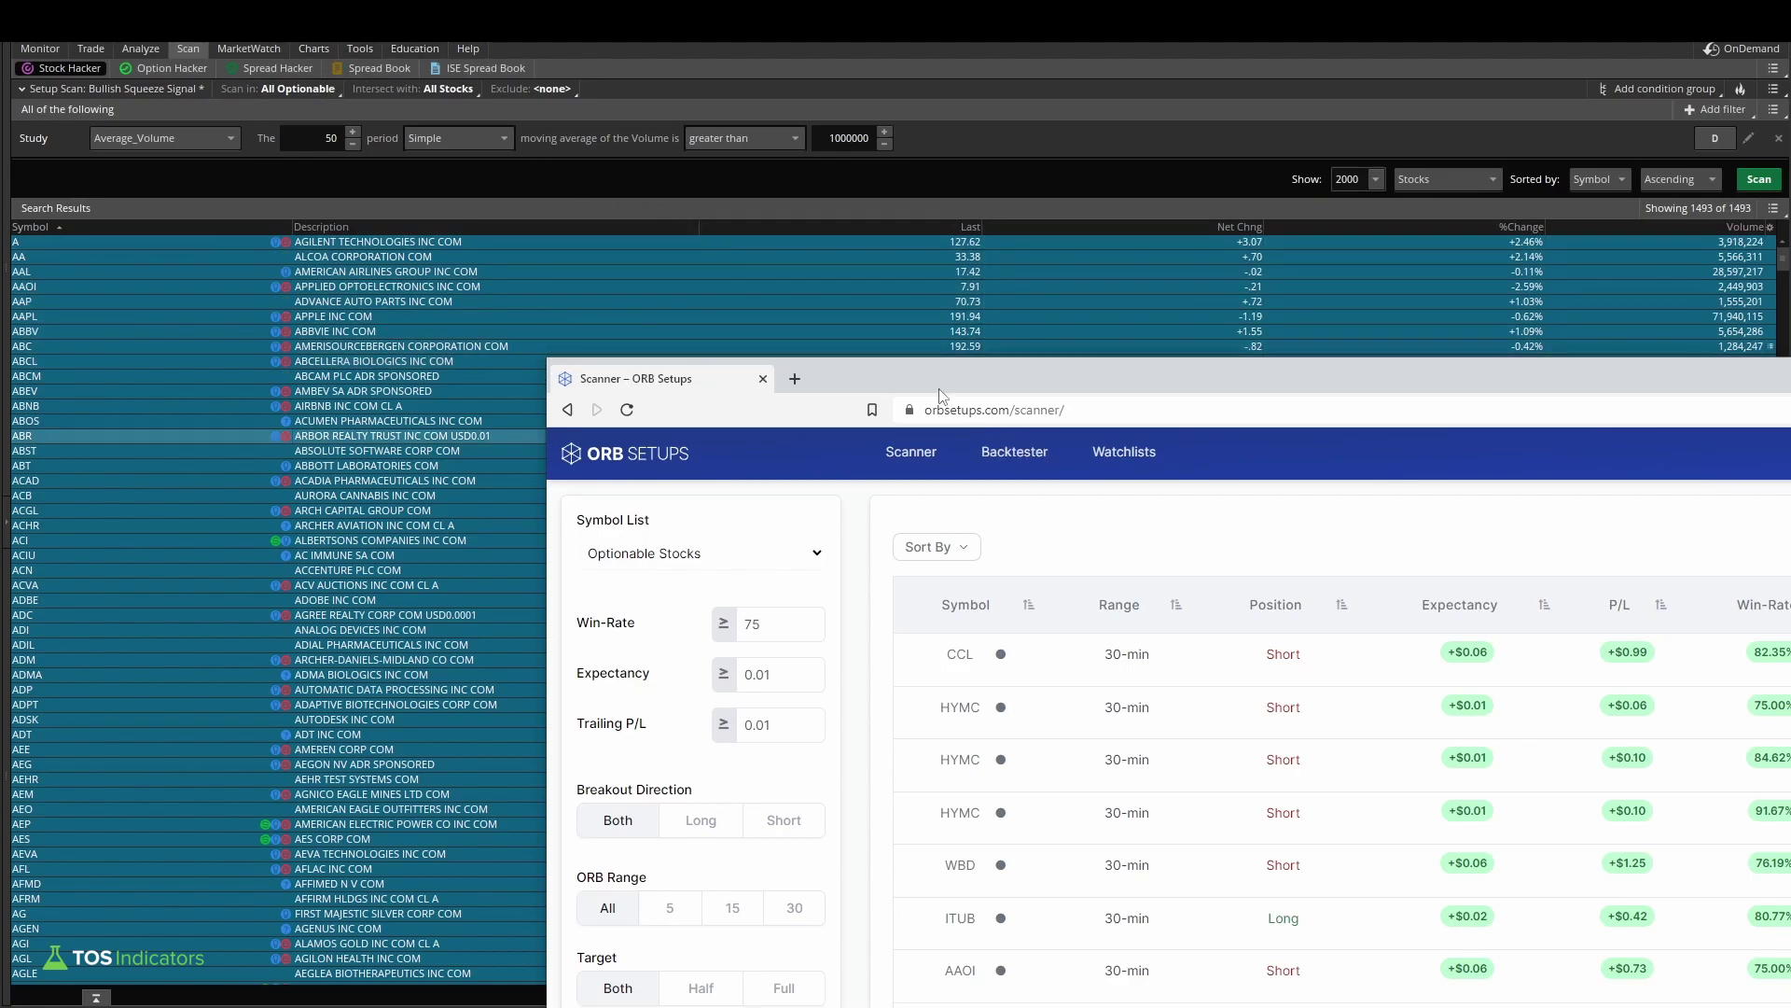
left_click_drag(941, 394, 747, 347)
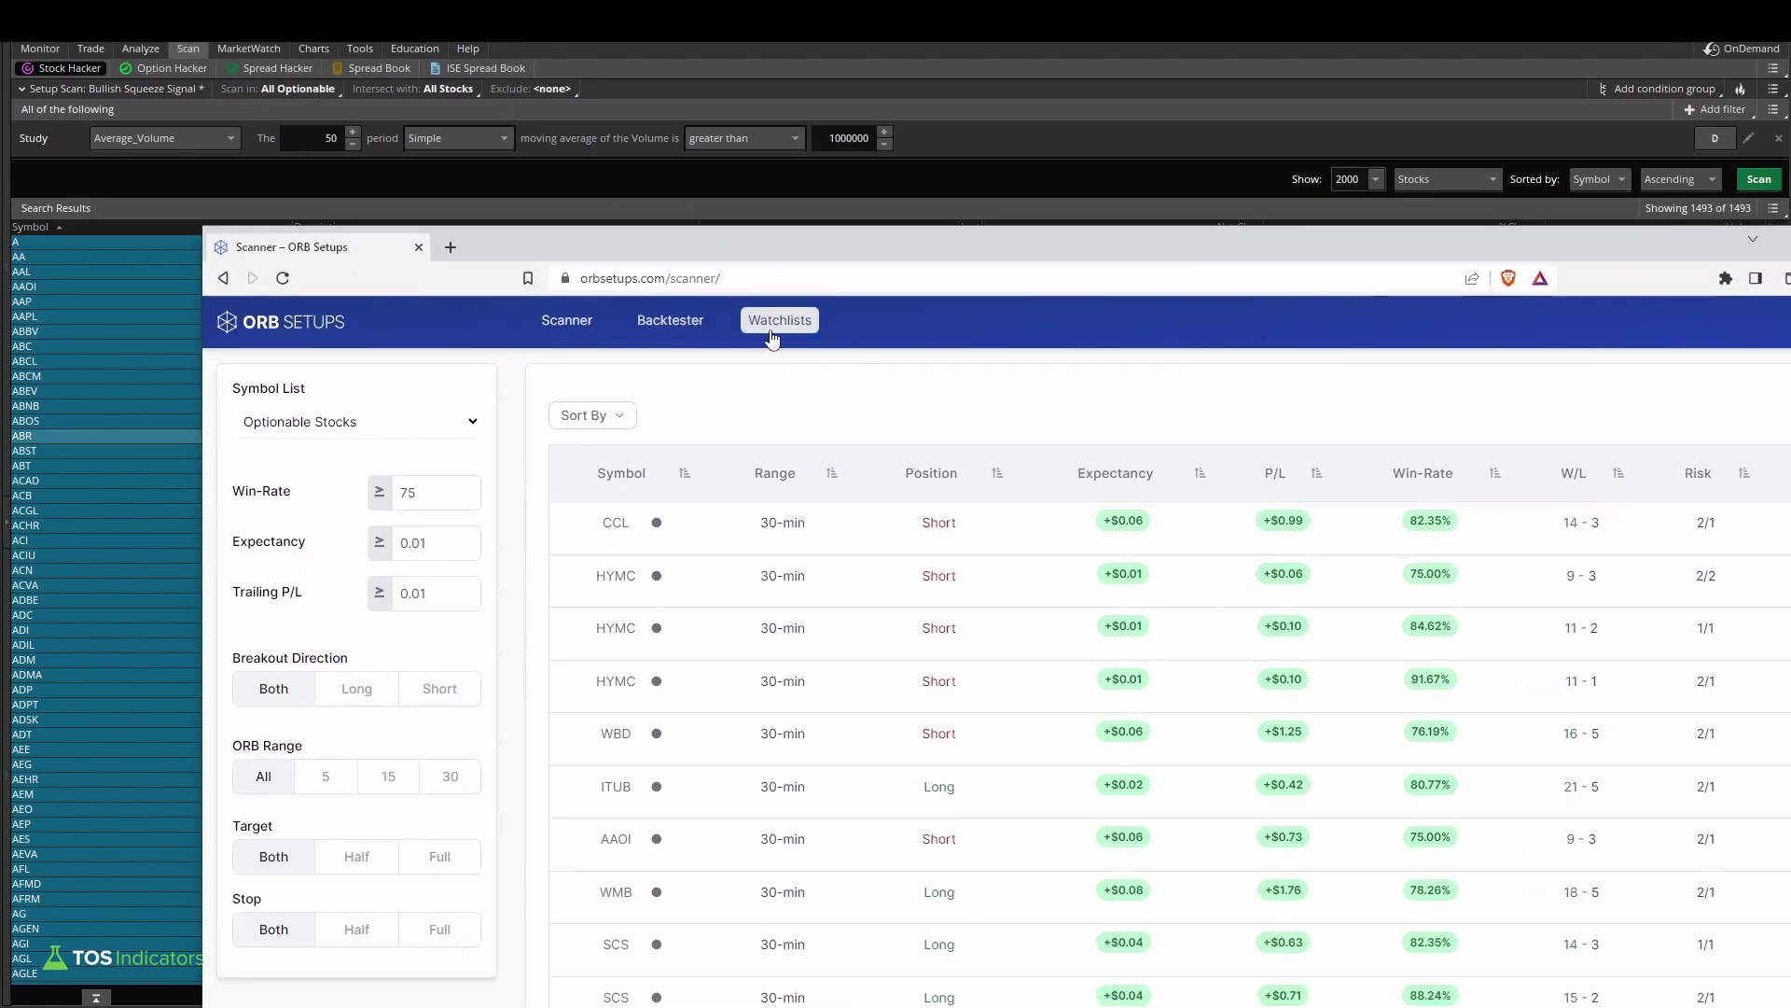